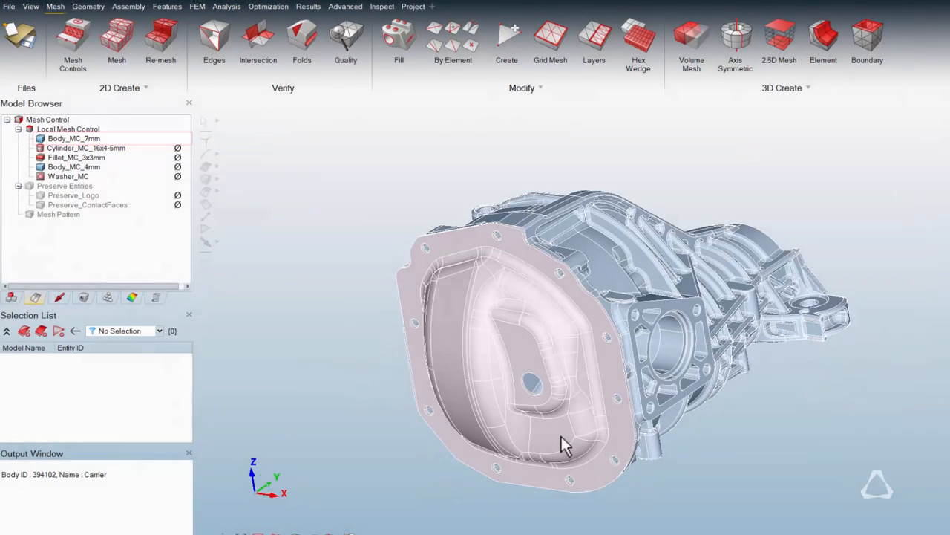
# Show the entities assigned to the Body_MC_7mm mesh control in the model, and clear the selection.
pyautogui.rightClick(97, 143)
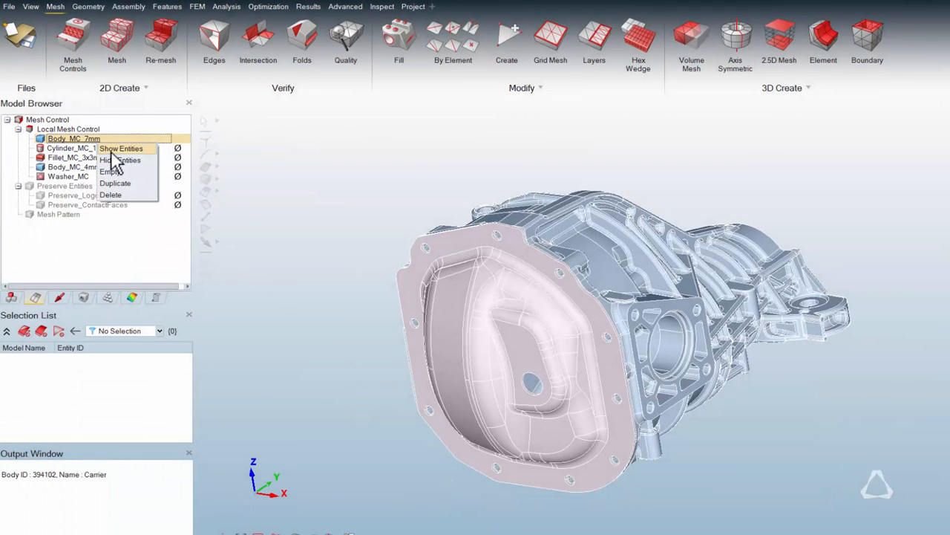
pyautogui.click(111, 150)
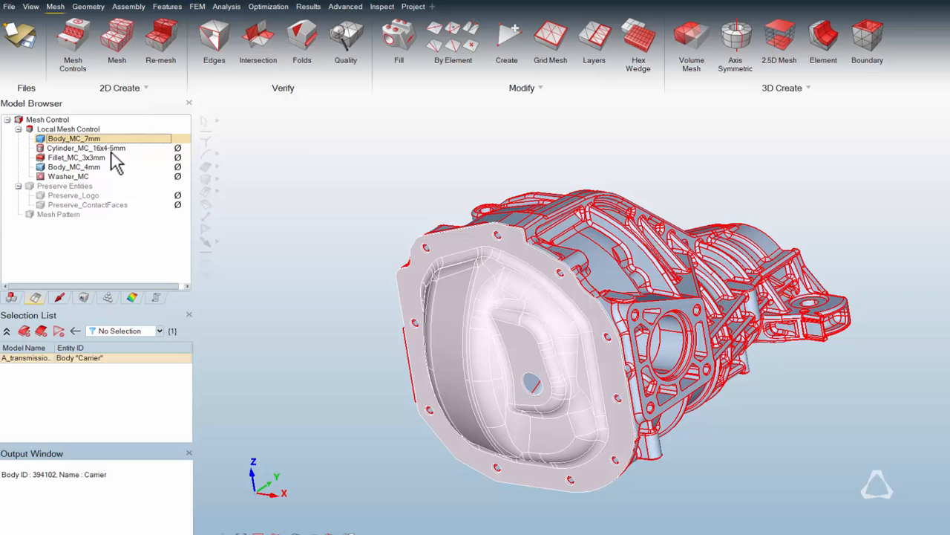
pyautogui.click(308, 240)
# Assign the Cover body to the Body_MC_4mm mesh control, keeping its element settings.
pyautogui.click(77, 167)
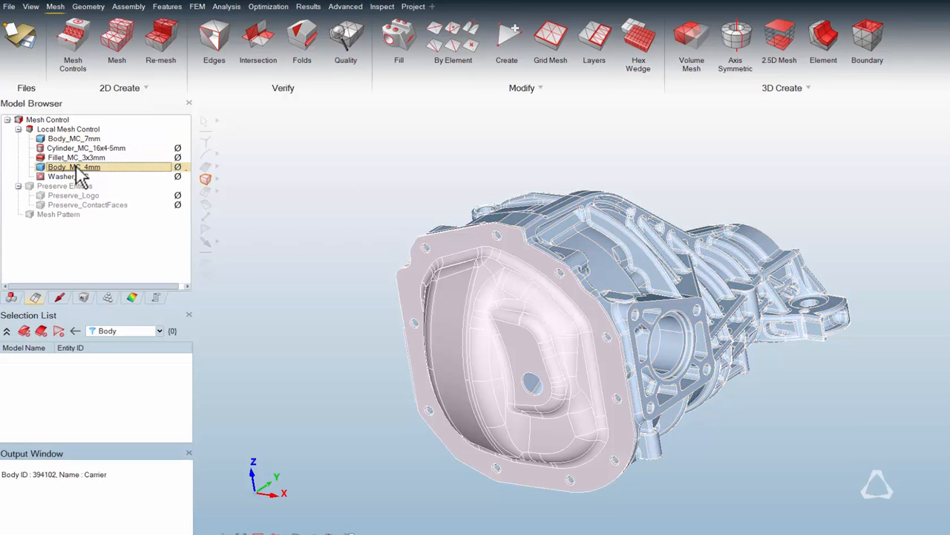
pyautogui.doubleClick(78, 167)
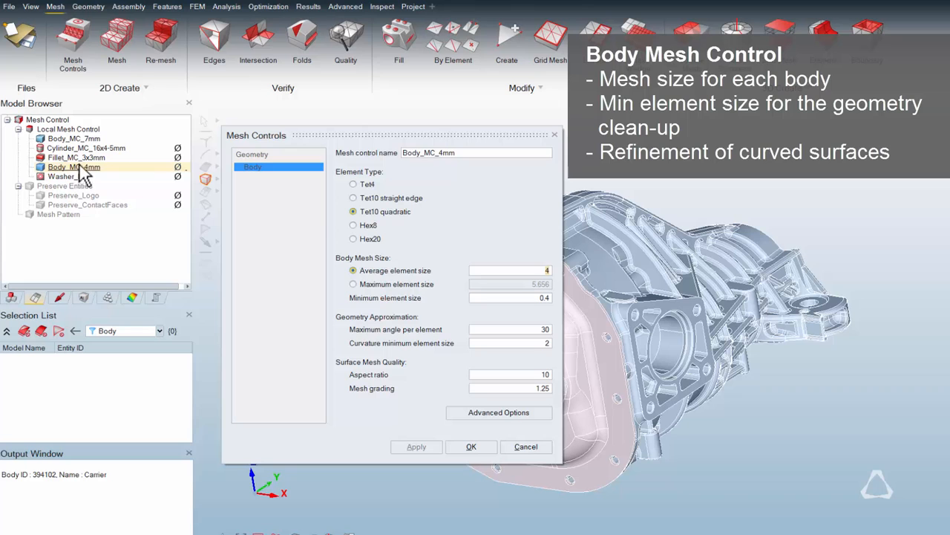
pyautogui.moveTo(690, 282); pyautogui.dragTo(688, 346, button='middle')
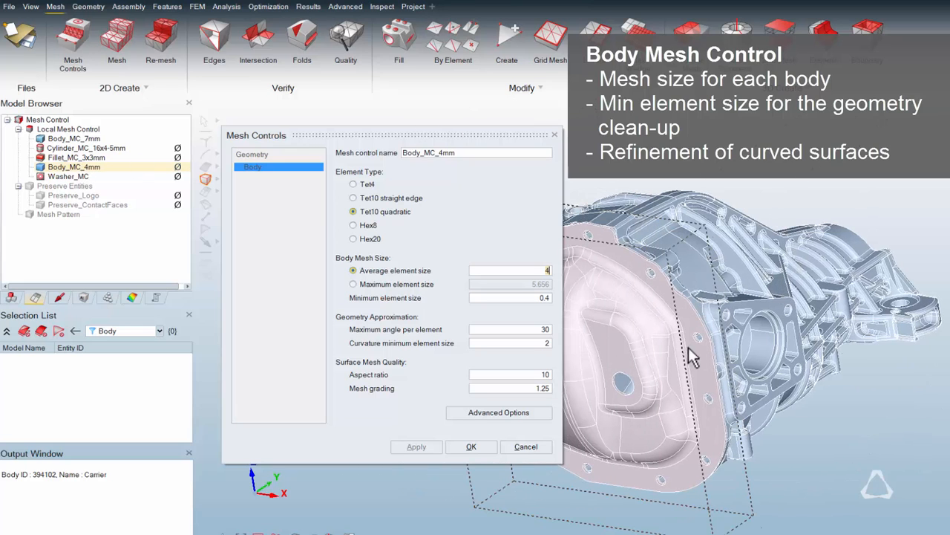
pyautogui.click(681, 354)
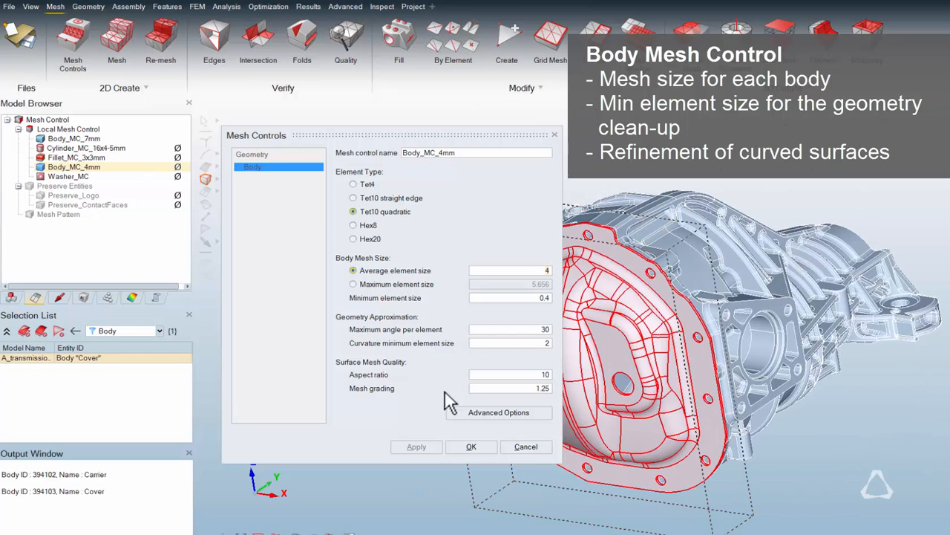
pyautogui.click(475, 445)
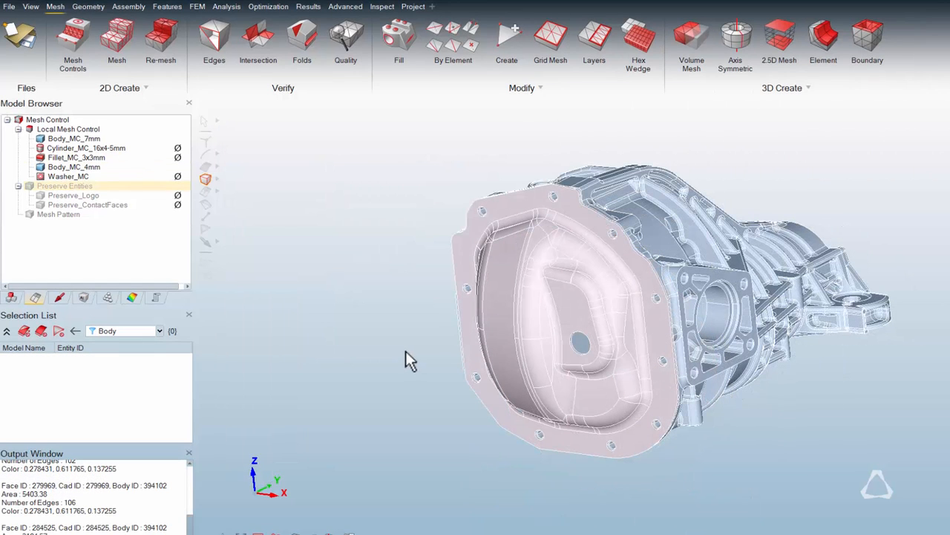
# Hide the Cover body to expose the carrier's open flange and interior.
pyautogui.rightClick(507, 312)
pyautogui.click(516, 323)
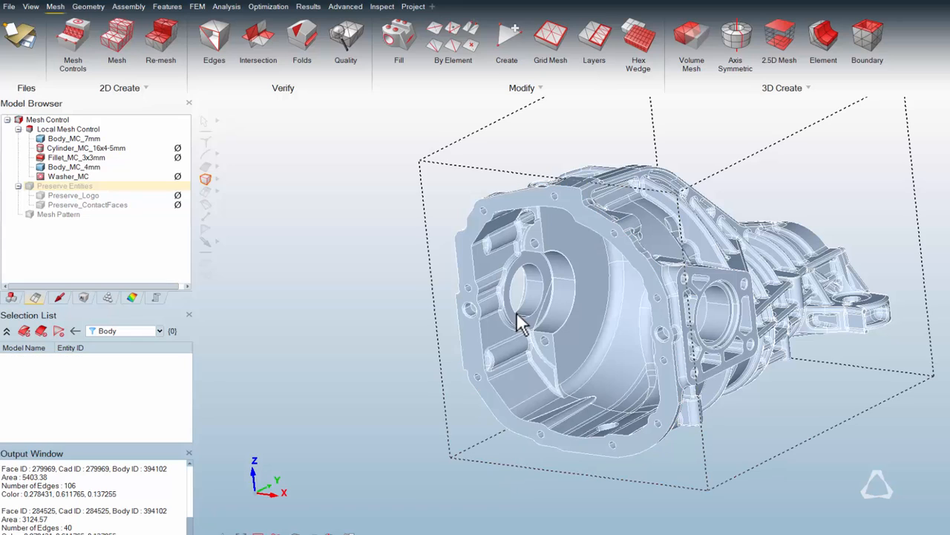
pyautogui.scroll(5, 495, 312)
# Assign the carrier's four contact faces, on the open flange, both side flanges and the mounting lug, to Preserve_ContactFaces with Face shape preserved.
pyautogui.click(29, 186)
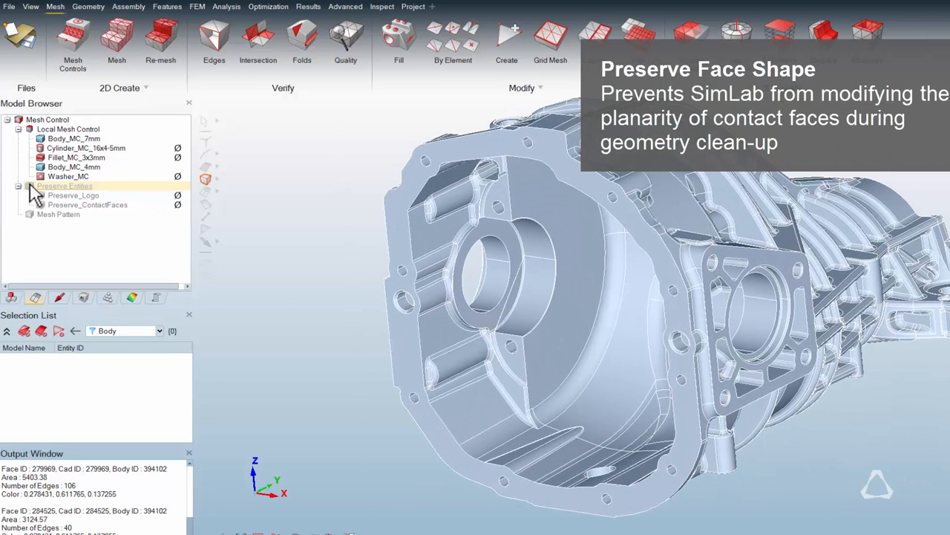
pyautogui.doubleClick(68, 206)
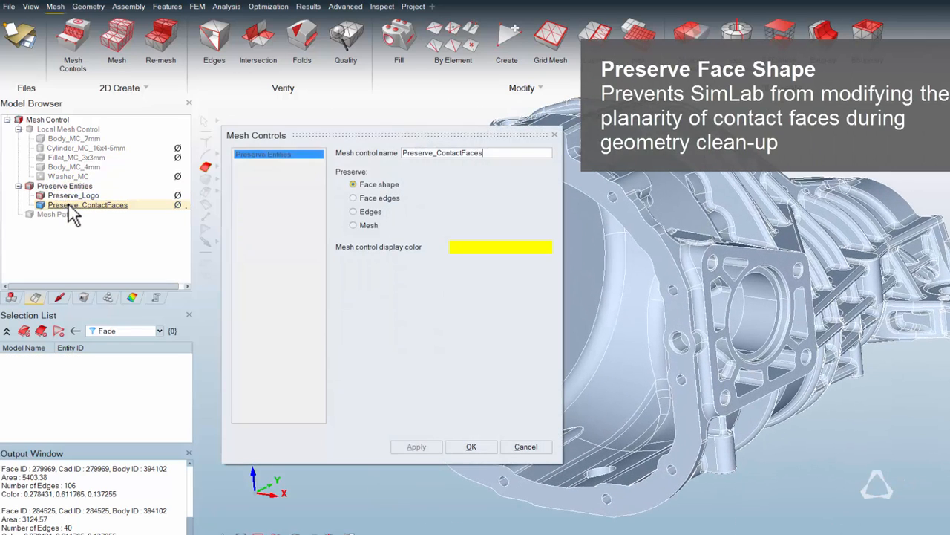
pyautogui.moveTo(655, 245); pyautogui.dragTo(733, 243, button='middle')
pyautogui.click(733, 244)
pyautogui.click(841, 276)
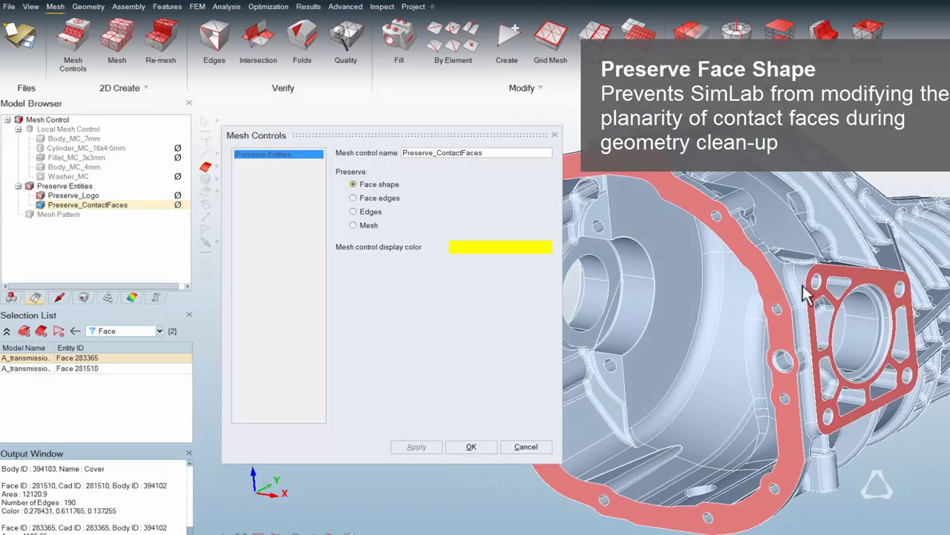
pyautogui.moveTo(804, 286); pyautogui.dragTo(769, 269, button='middle')
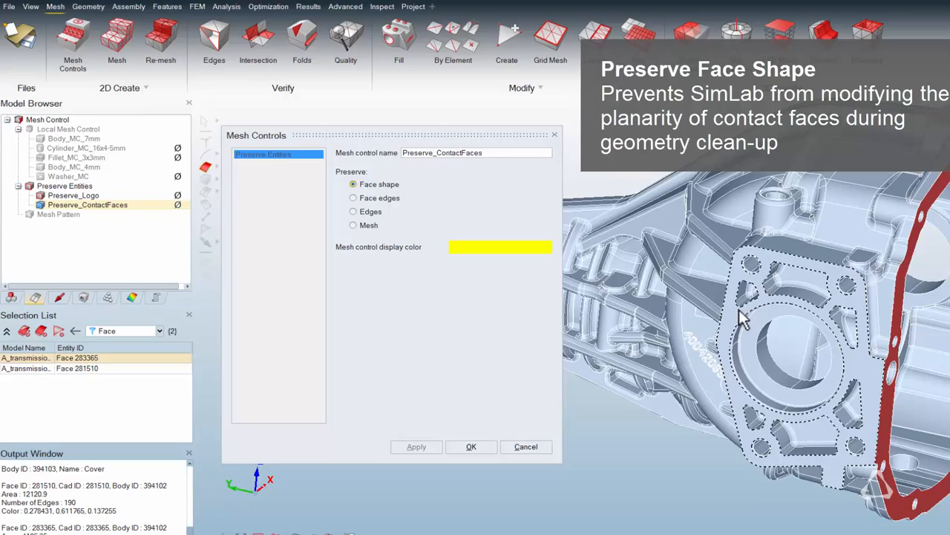
pyautogui.click(737, 312)
pyautogui.moveTo(736, 312)
pyautogui.mouseDown(button='middle')
pyautogui.moveTo(766, 351)
pyautogui.moveTo(753, 314)
pyautogui.mouseUp(button='middle')
pyautogui.click(748, 308)
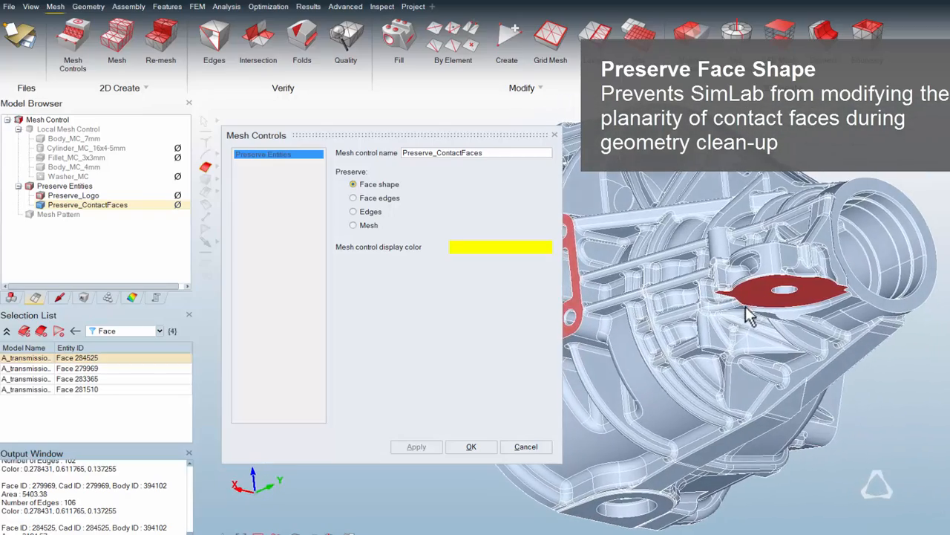
pyautogui.moveTo(599, 369); pyautogui.dragTo(450, 382, button='middle')
pyautogui.click(482, 447)
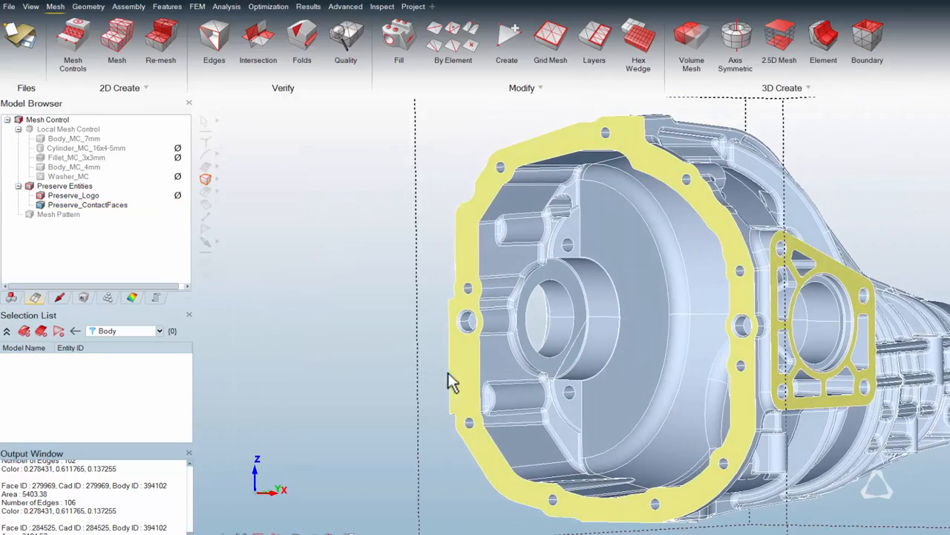
# Invert the model display to show only the cover, and add its flange contact face to Preserve_ContactFaces.
pyautogui.rightClick(419, 346)
pyautogui.click(440, 380)
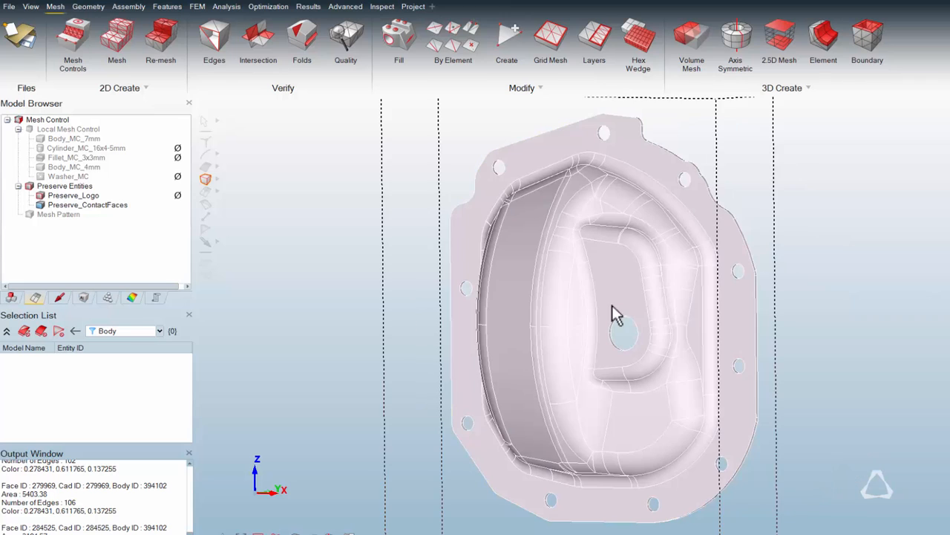
pyautogui.moveTo(624, 301); pyautogui.dragTo(532, 222, button='middle')
pyautogui.rightClick(532, 222)
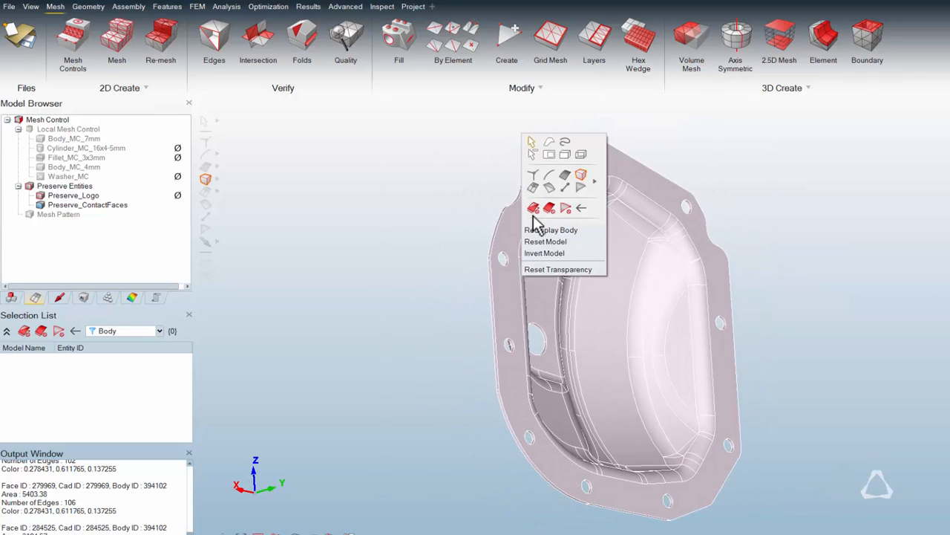
pyautogui.click(567, 177)
pyautogui.click(537, 214)
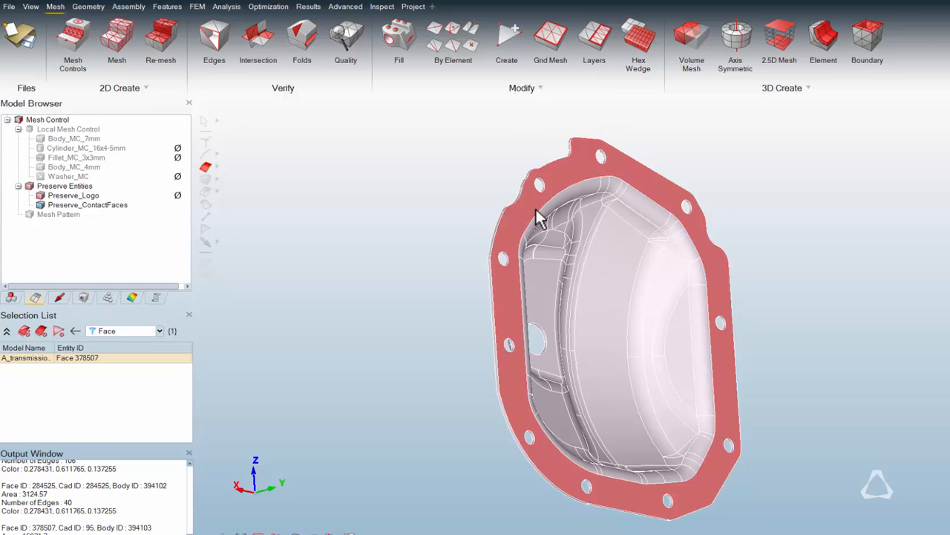
pyautogui.doubleClick(111, 206)
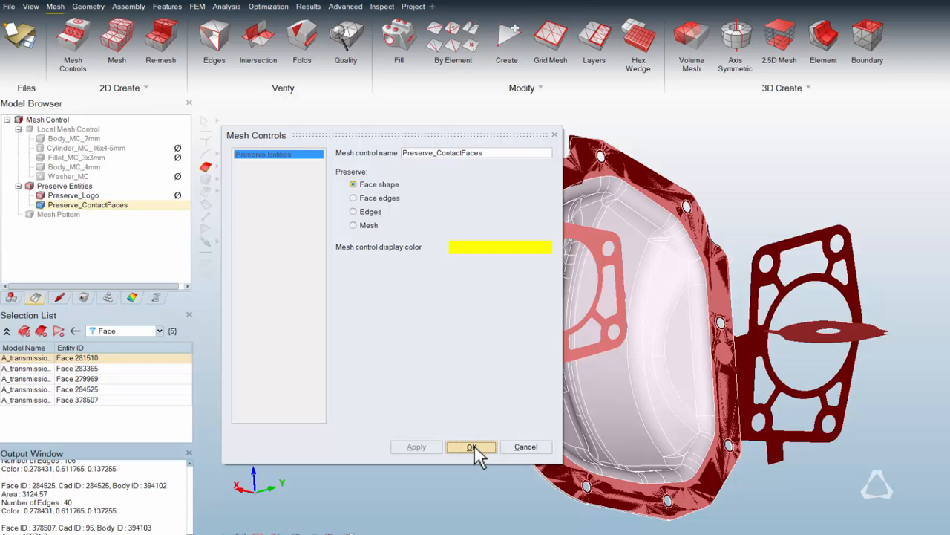
pyautogui.click(472, 448)
# Reset the model display to bring back both the cover and the carrier.
pyautogui.click(547, 309)
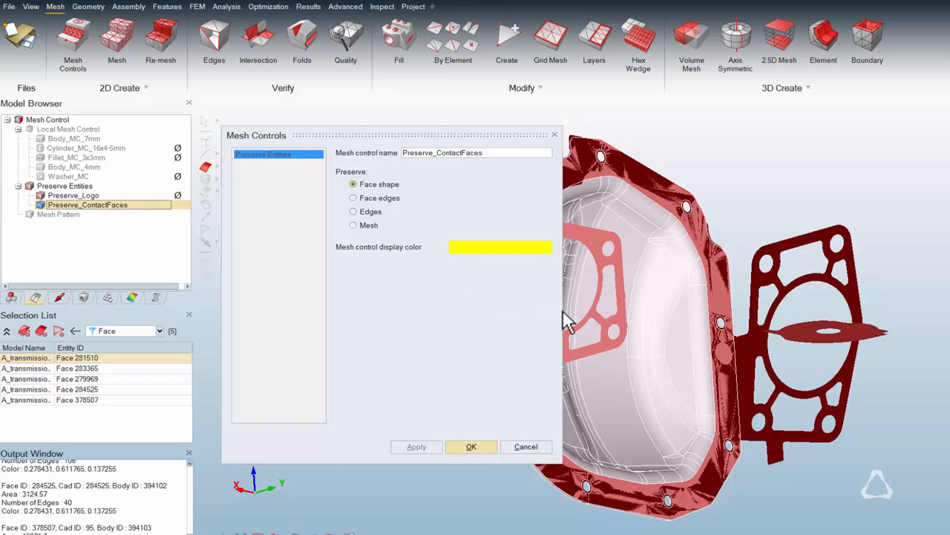
pyautogui.rightClick(463, 293)
pyautogui.click(493, 313)
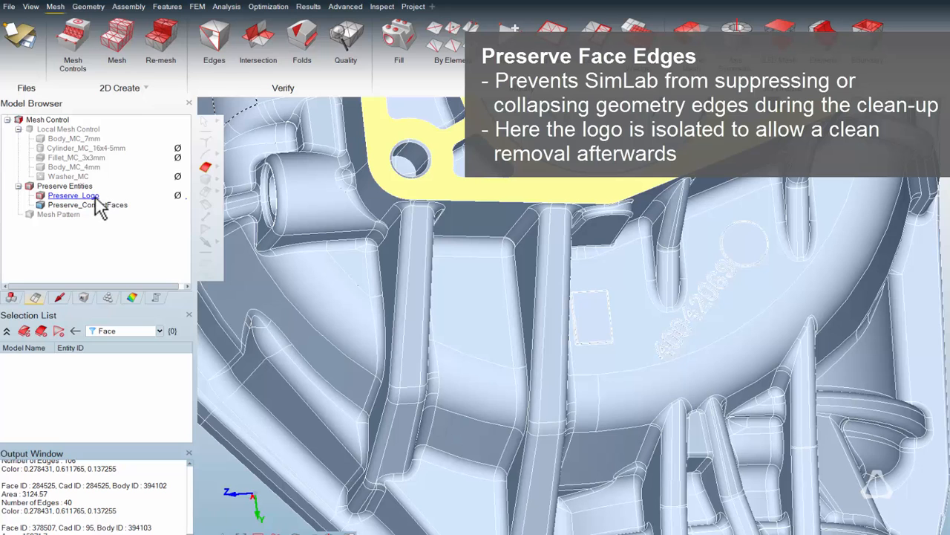
# Assign the carrier face surrounding the logo digits to the Preserve_Logo control with Face edges preserved.
pyautogui.doubleClick(95, 198)
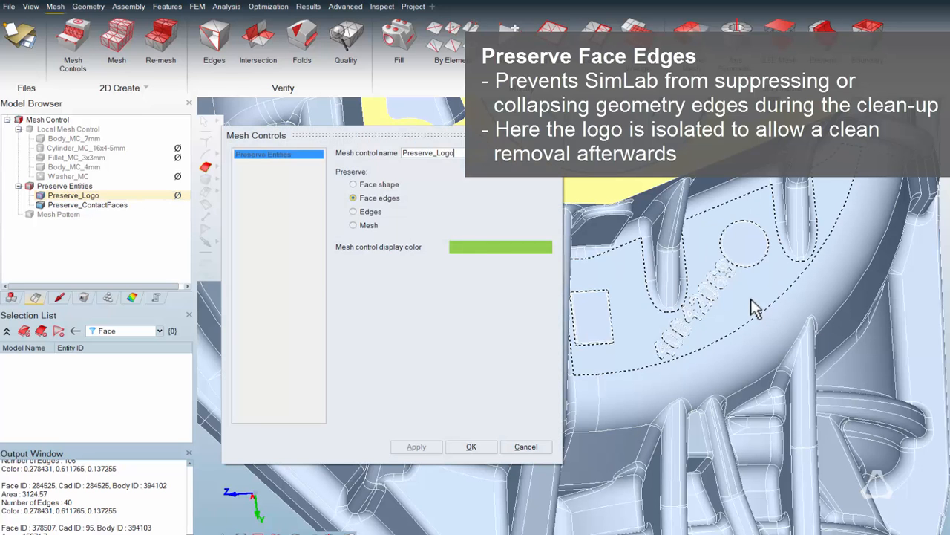
pyautogui.click(750, 305)
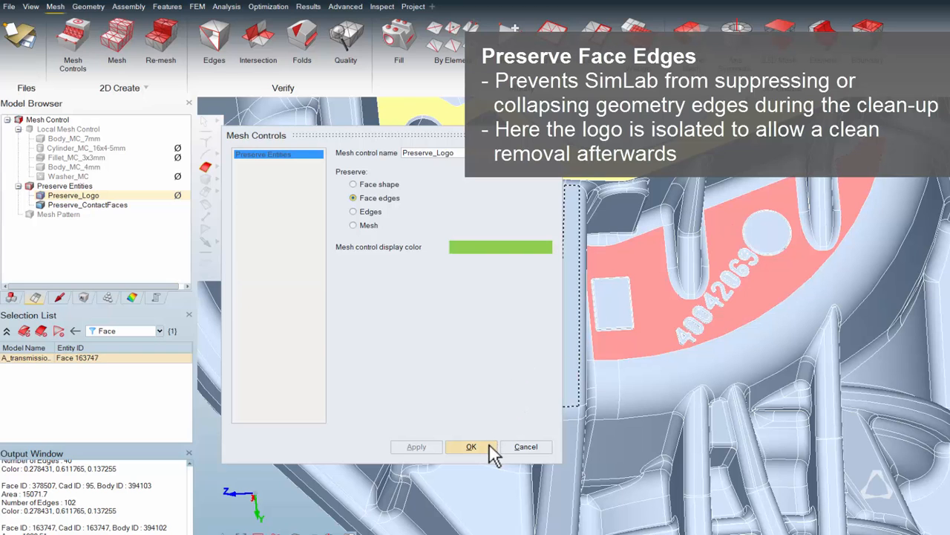
pyautogui.click(490, 447)
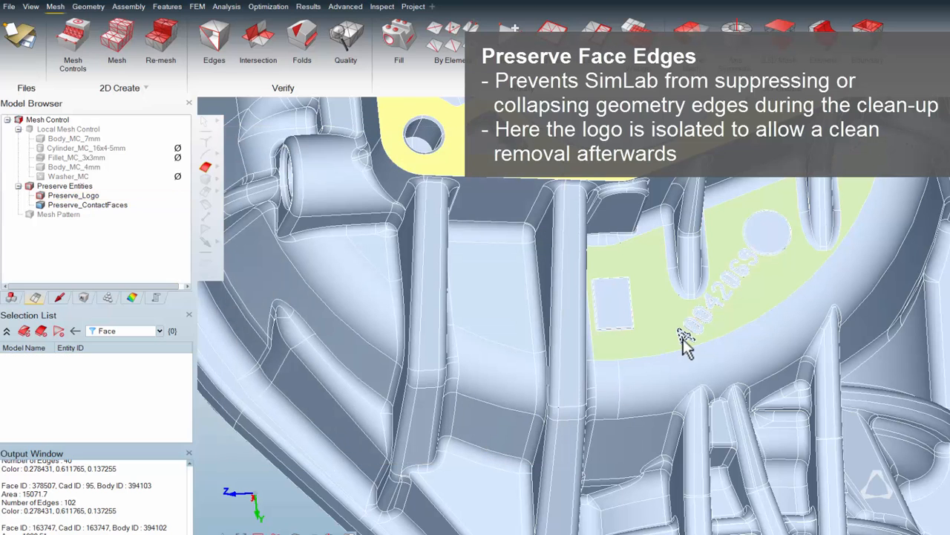
pyautogui.scroll(-5, 683, 340)
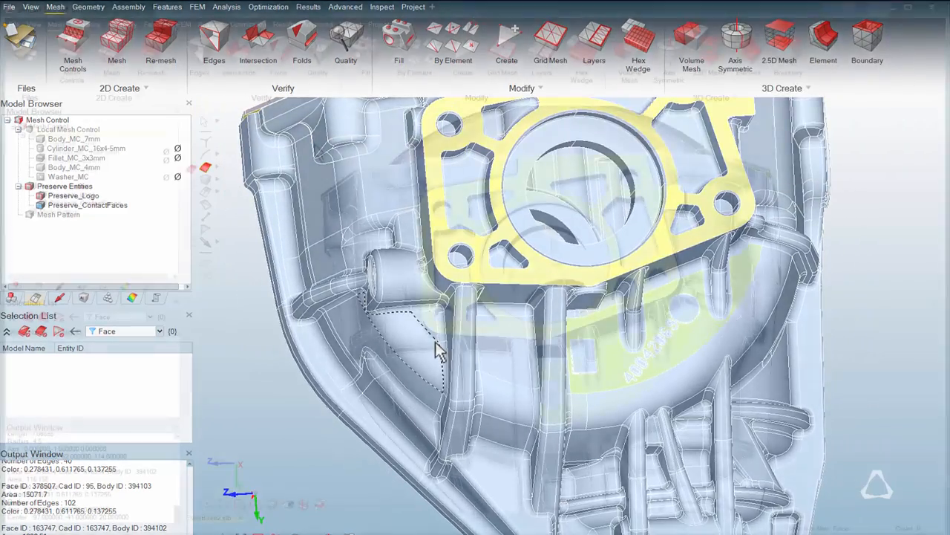
# Select full and closed partial cylinders with radii from 3 to 5 on the Cover and Carrier bodies using Select Features.
pyautogui.rightClick(318, 68)
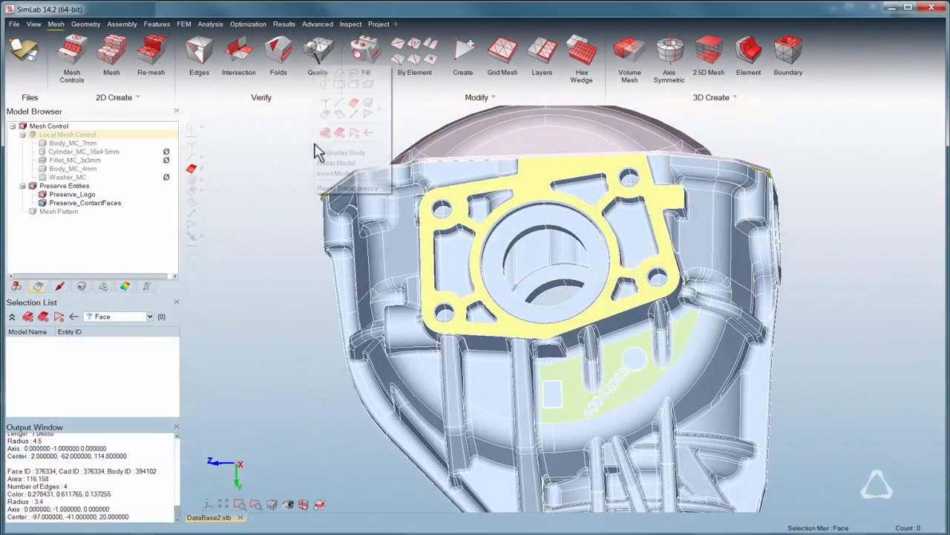
pyautogui.click(367, 104)
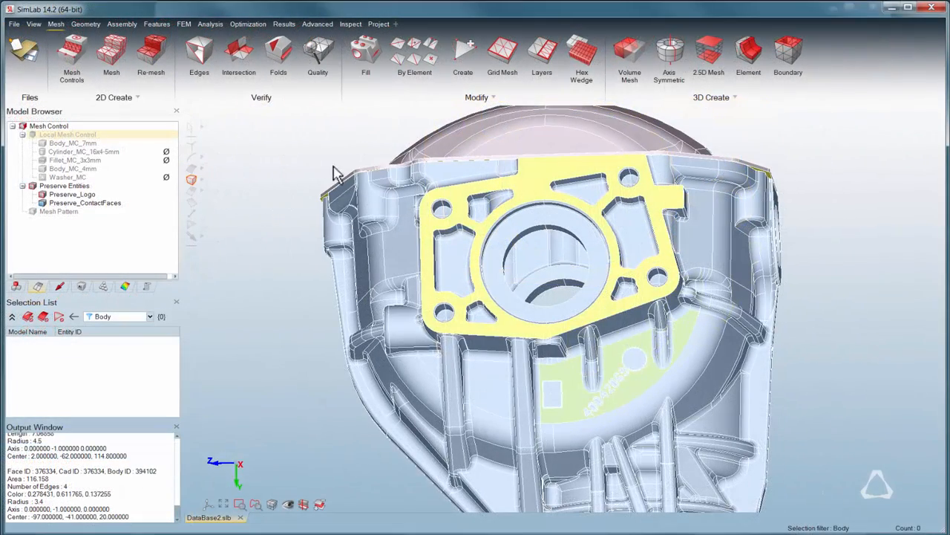
pyautogui.moveTo(308, 151); pyautogui.dragTo(821, 346)
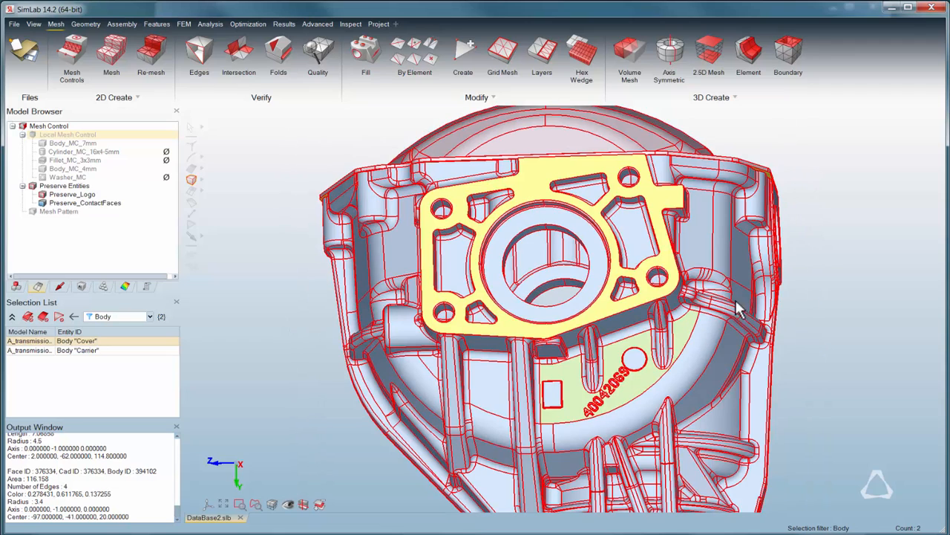
pyautogui.rightClick(635, 257)
pyautogui.click(672, 327)
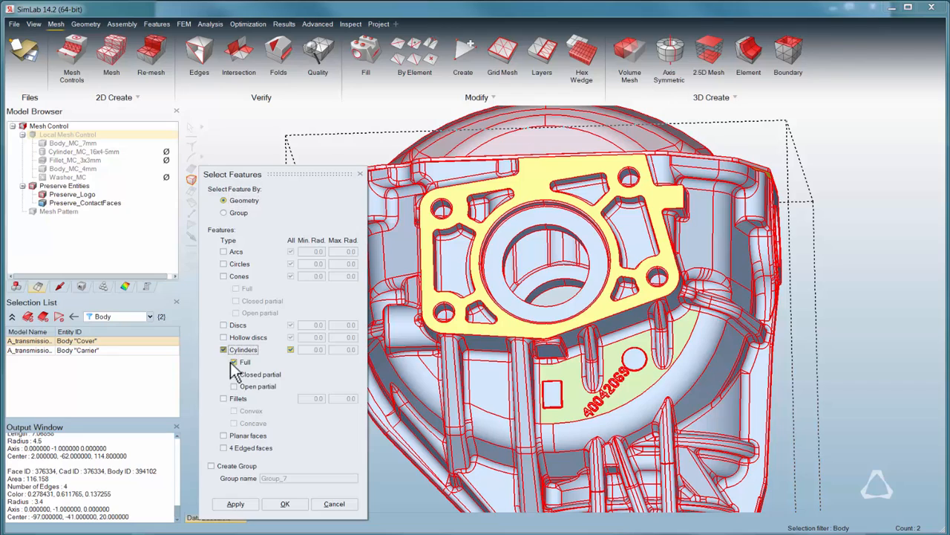
pyautogui.click(291, 350)
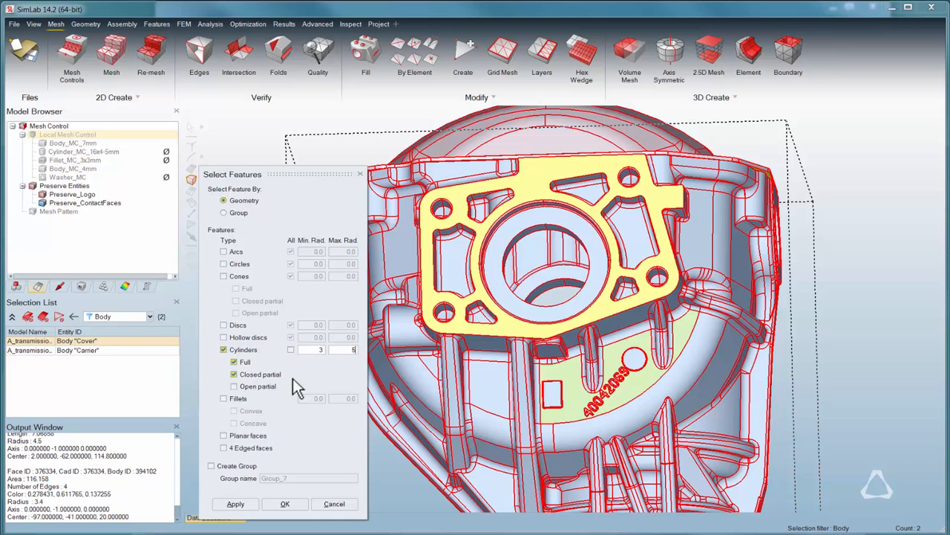
pyautogui.click(235, 505)
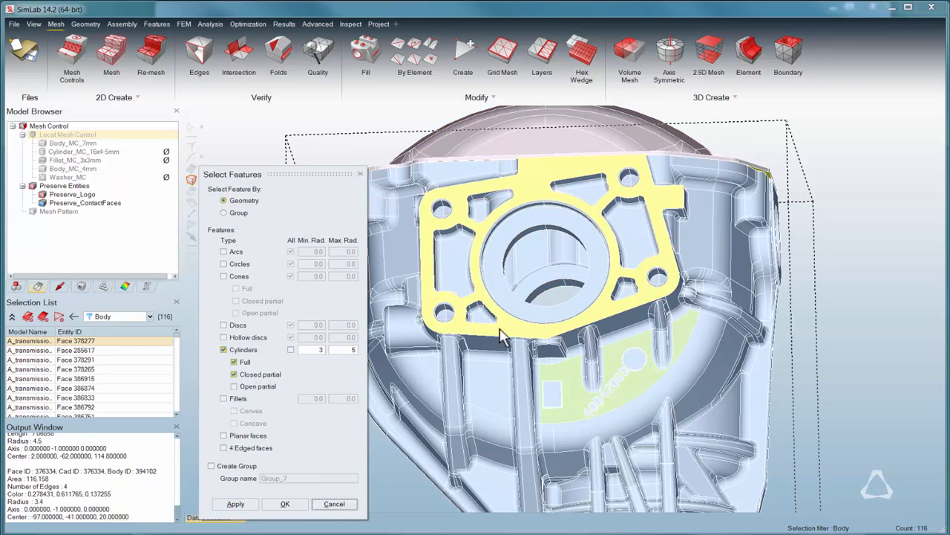
# Isolate the selected cylinder faces by hiding all other geometry.
pyautogui.moveTo(501, 331); pyautogui.dragTo(553, 241, button='middle')
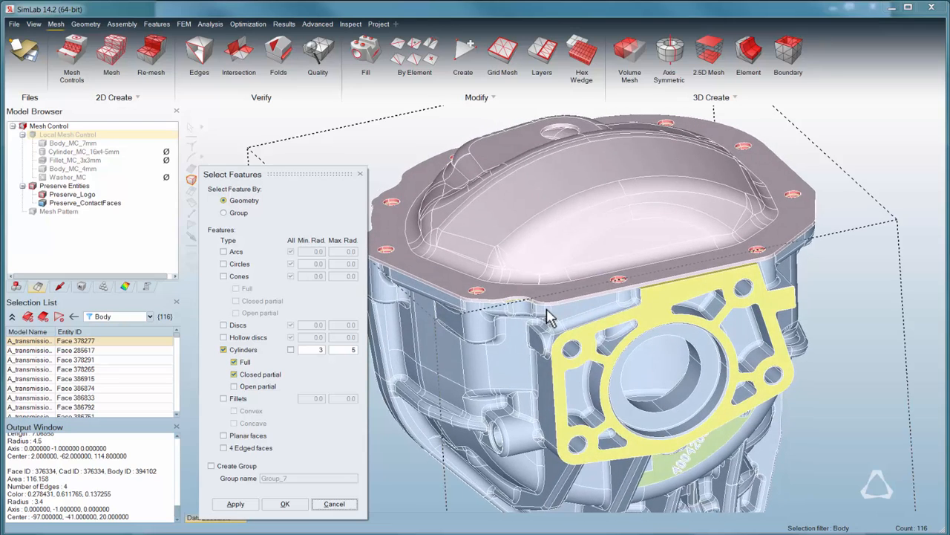
pyautogui.rightClick(548, 233)
pyautogui.click(565, 329)
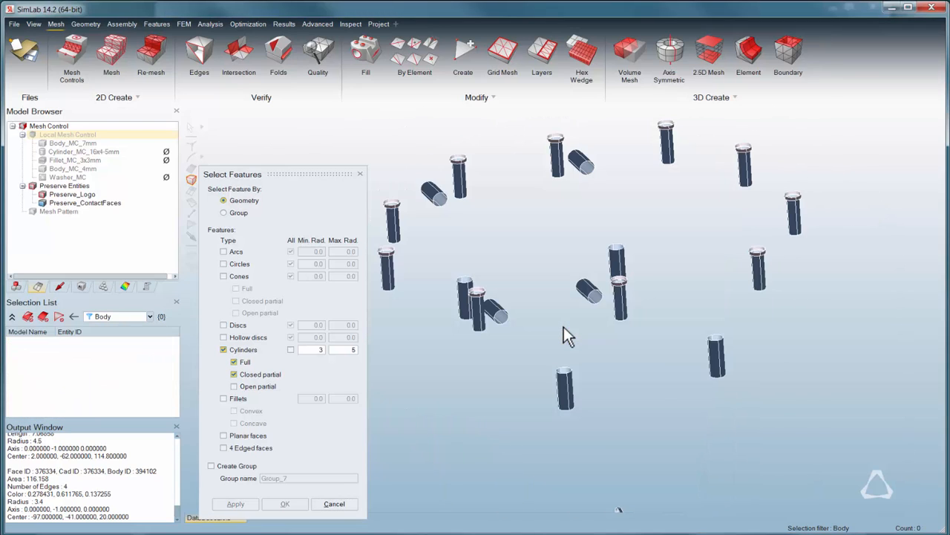
# Select the faces of the upper row of cylindrical bolt holes and reverse hide to isolate them.
pyautogui.moveTo(564, 329); pyautogui.dragTo(535, 198, button='middle')
pyautogui.rightClick(536, 198)
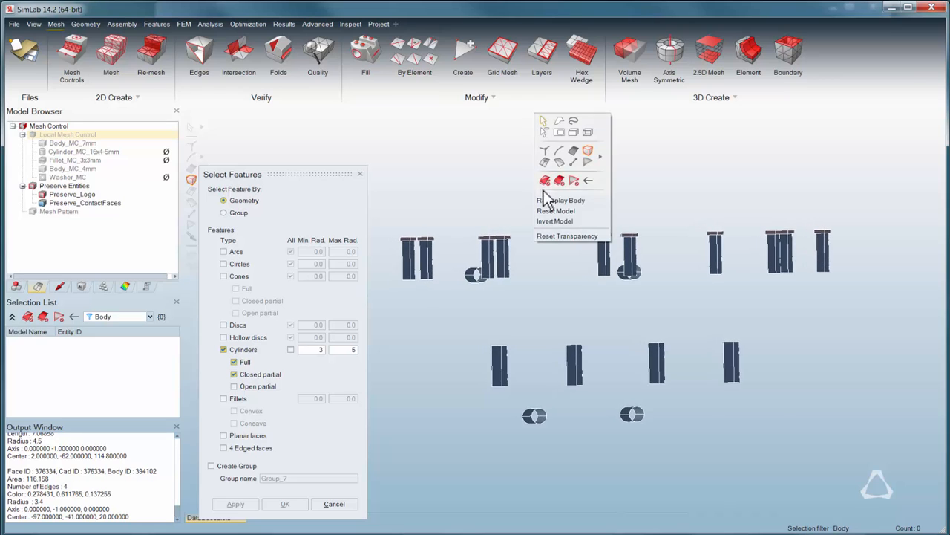
pyautogui.click(572, 152)
pyautogui.moveTo(397, 220); pyautogui.dragTo(852, 254)
pyautogui.rightClick(749, 215)
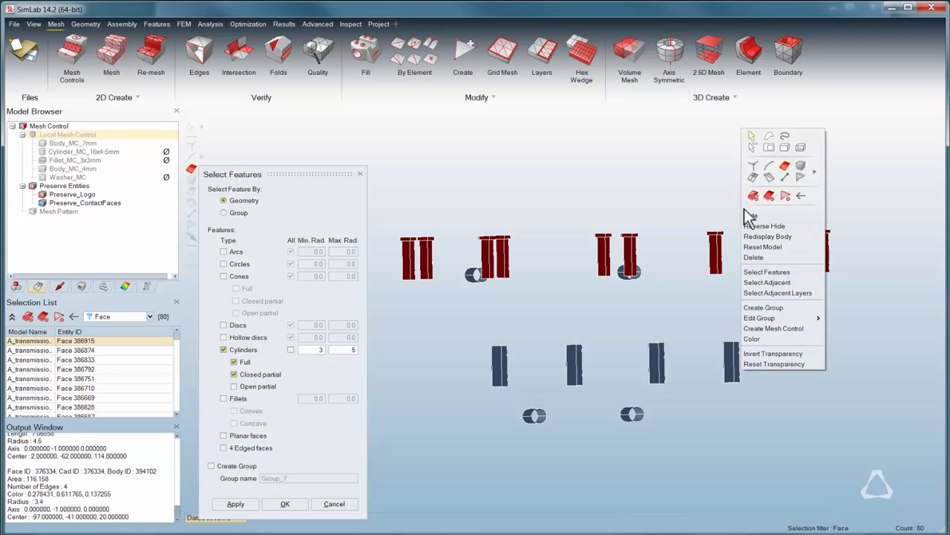
pyautogui.click(756, 226)
pyautogui.moveTo(726, 228); pyautogui.dragTo(672, 230, button='middle')
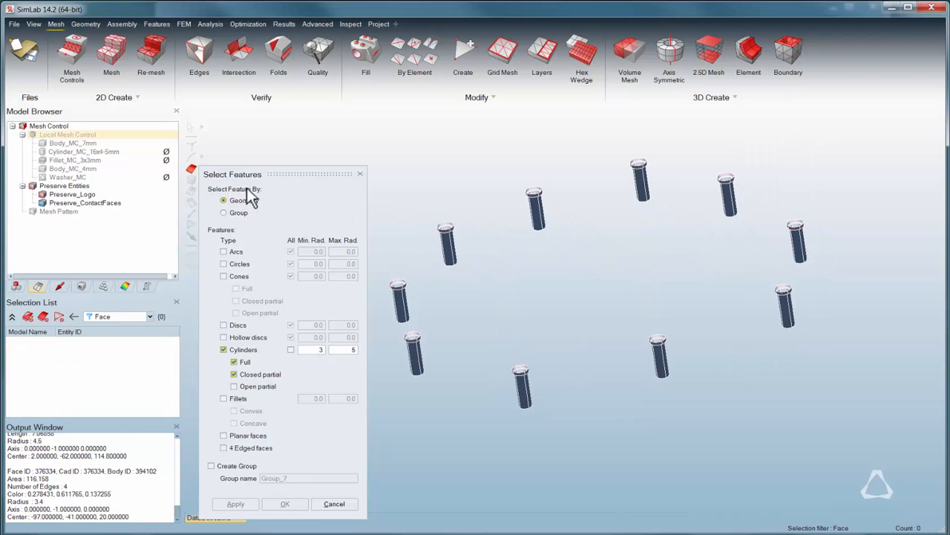
# Assign all isolated bolt-hole cylinder faces to the Cylinder_MC_16x4-5mm control and redisplay the hidden geometry.
pyautogui.doubleClick(65, 152)
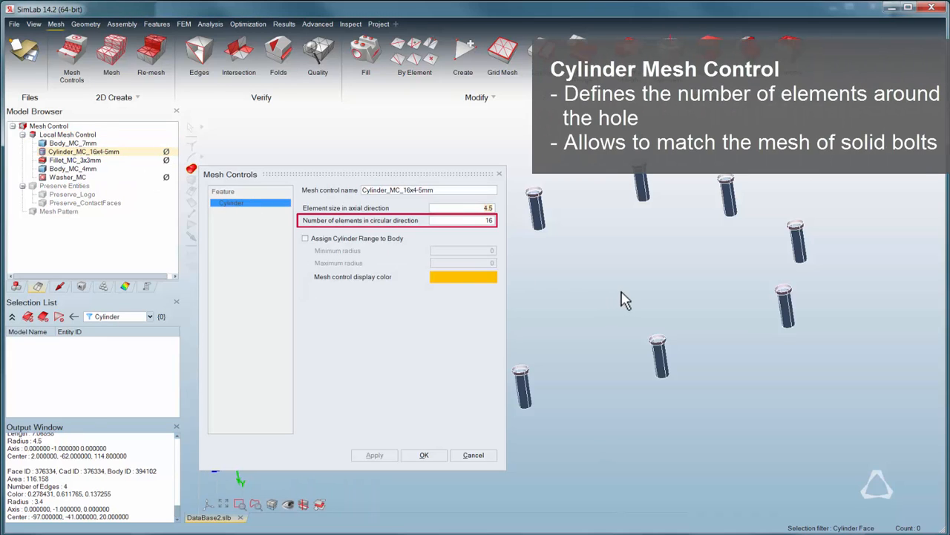
pyautogui.hotkey('ctrl', 'a')
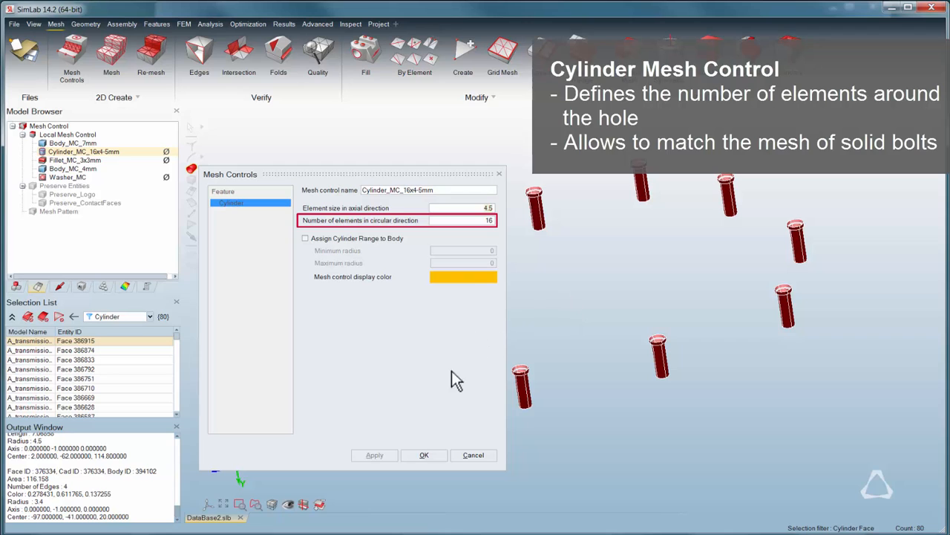
pyautogui.click(443, 454)
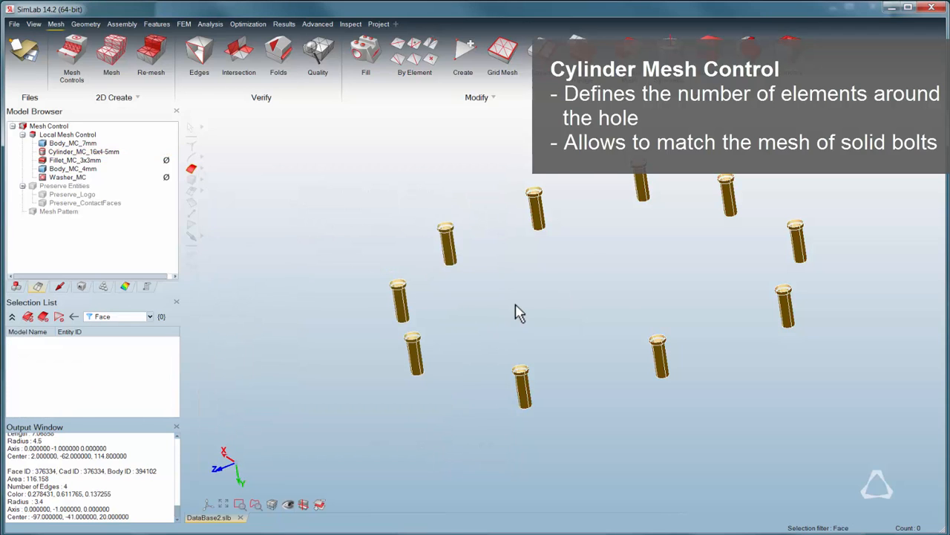
pyautogui.rightClick(518, 312)
pyautogui.click(523, 318)
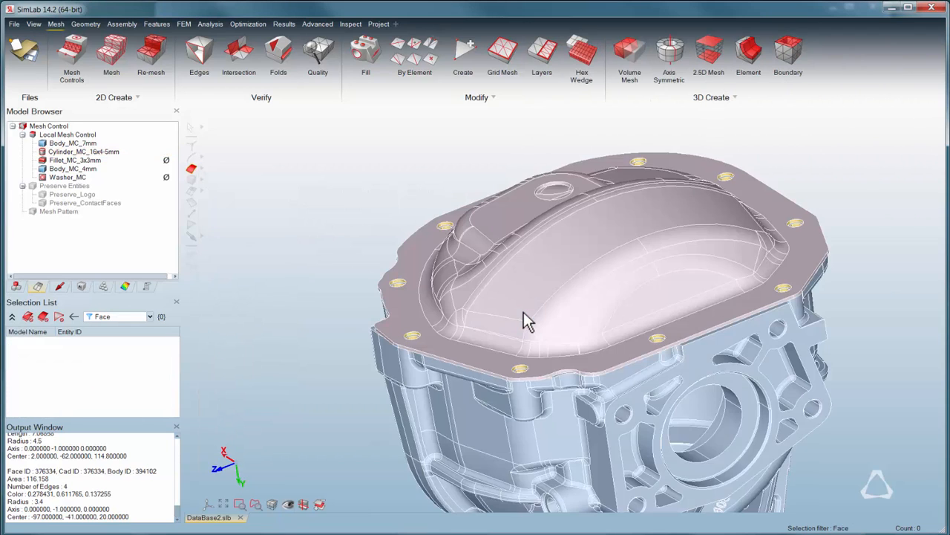
# Select all circle edges of the bolt holes on the cover's flange face using Select Features.
pyautogui.moveTo(520, 314); pyautogui.dragTo(519, 314, button='middle')
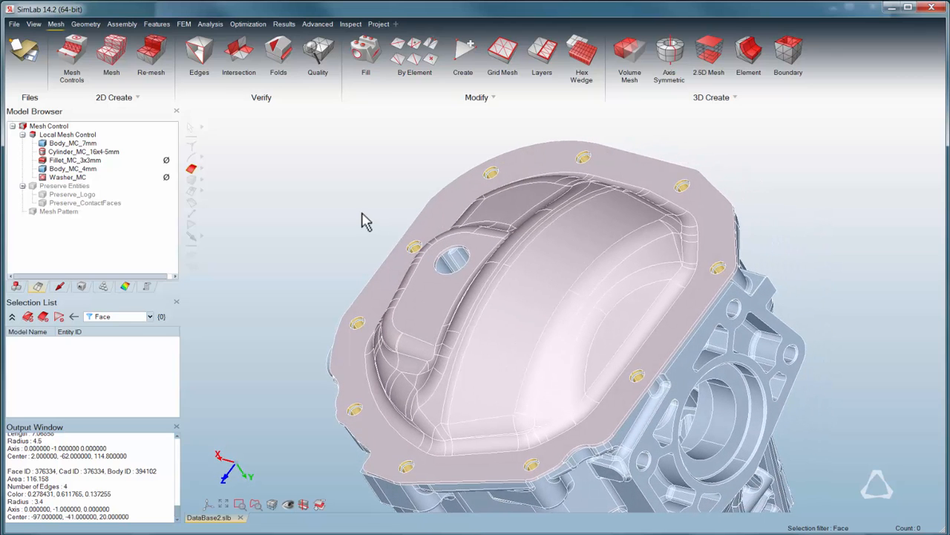
pyautogui.click(430, 215)
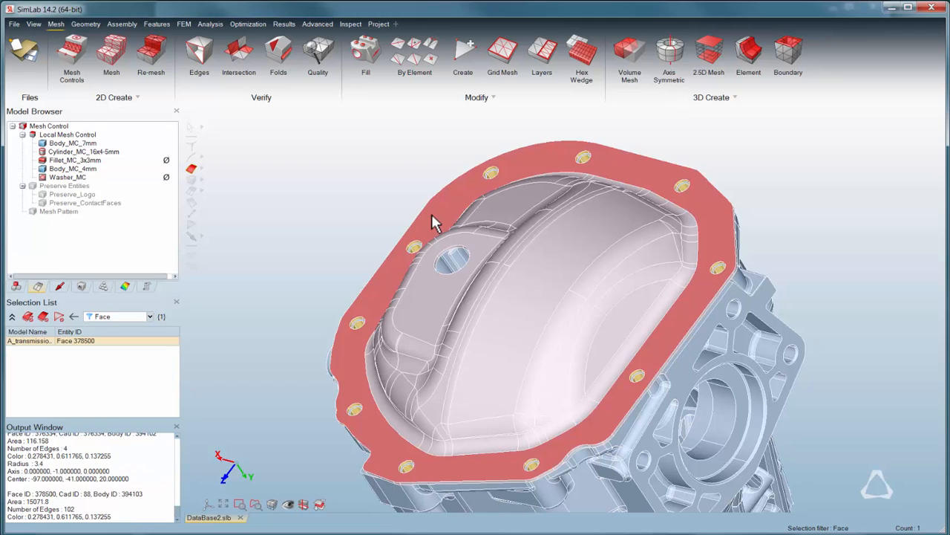
pyautogui.rightClick(431, 215)
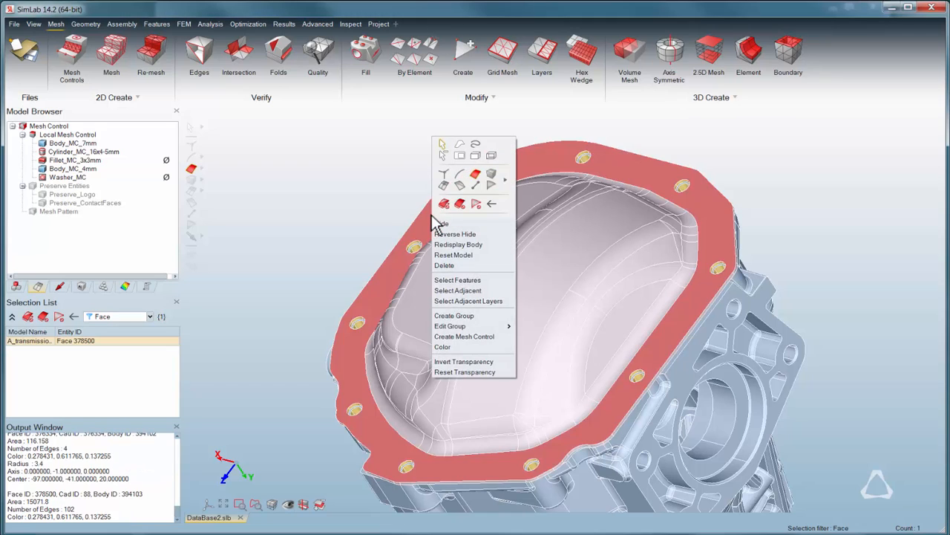
pyautogui.click(479, 279)
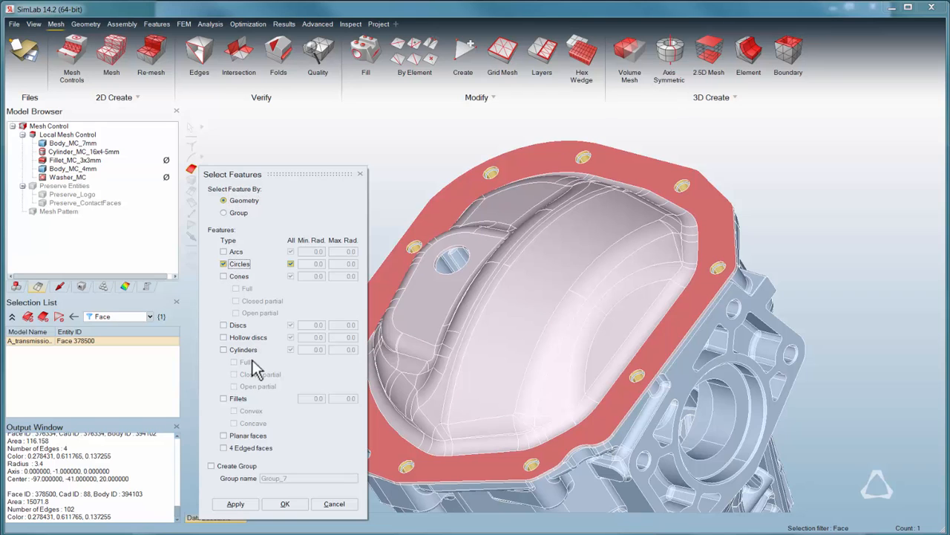
pyautogui.click(236, 504)
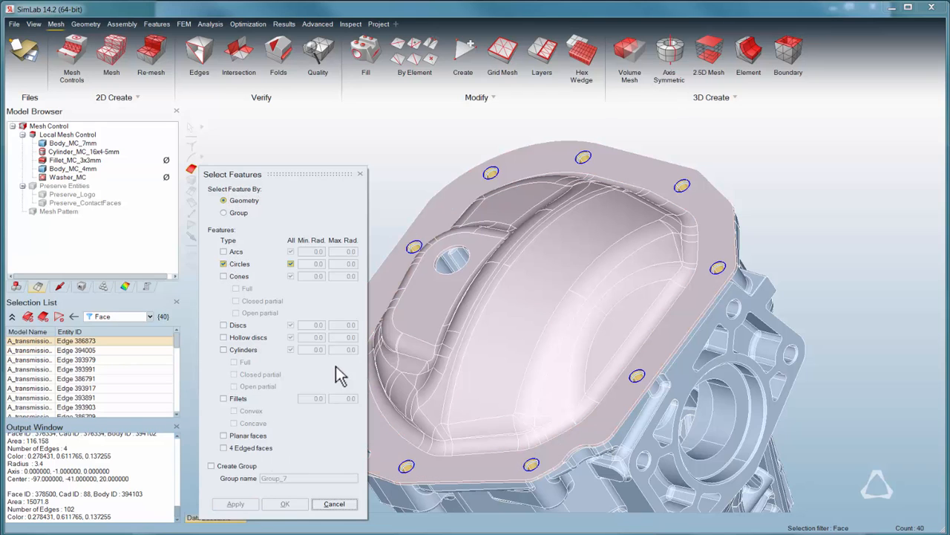
pyautogui.click(360, 176)
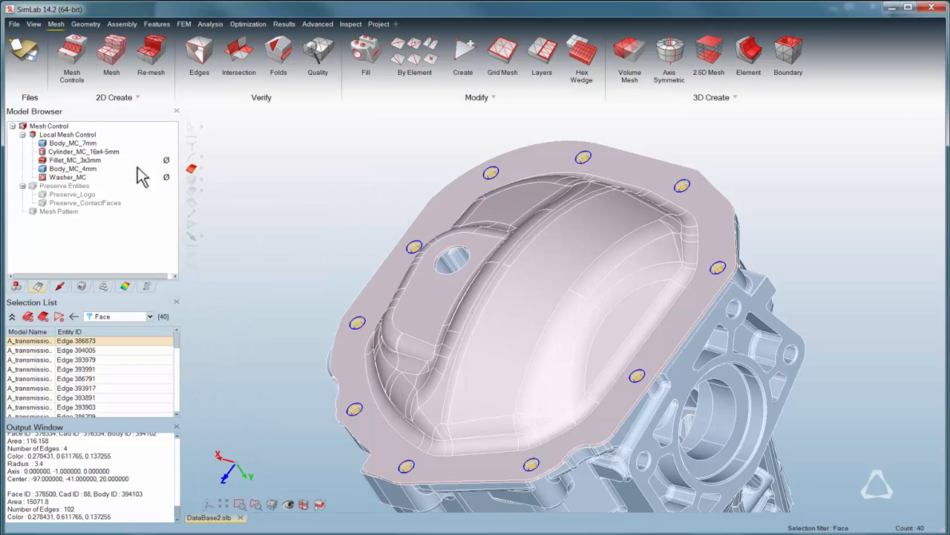
# Assign the selected bolt-hole circles to the Washer_MC control with outer radius 8.5 and 2 element layers.
pyautogui.click(85, 178)
pyautogui.doubleClick(89, 179)
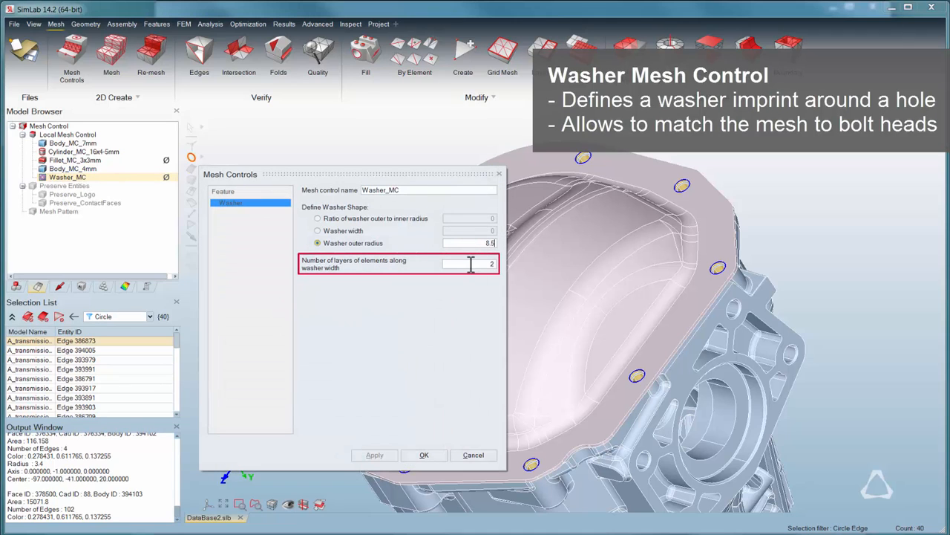
pyautogui.click(423, 455)
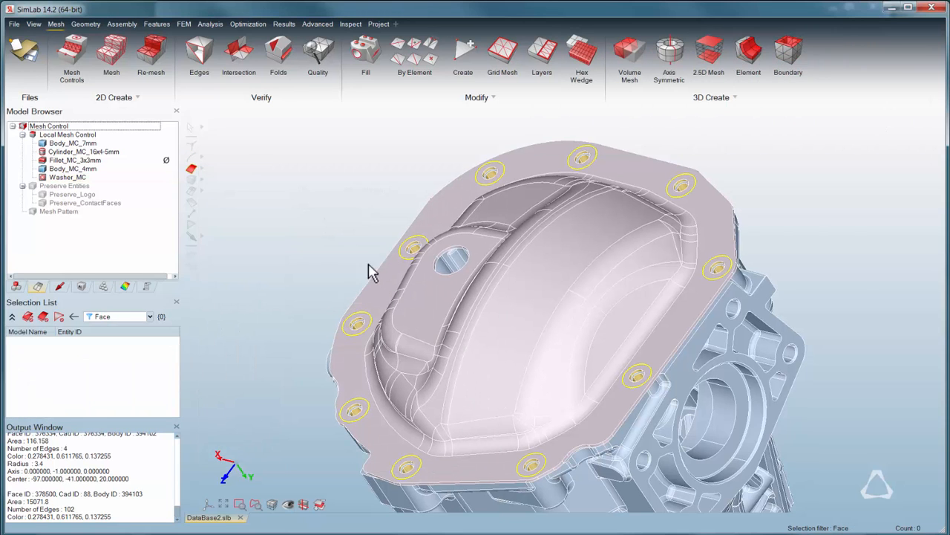
# Select the floor faces of the six pockets around the carrier's side bore and add their adjacent layers with a 30 break angle.
pyautogui.moveTo(355, 251); pyautogui.dragTo(355, 251, button='middle')
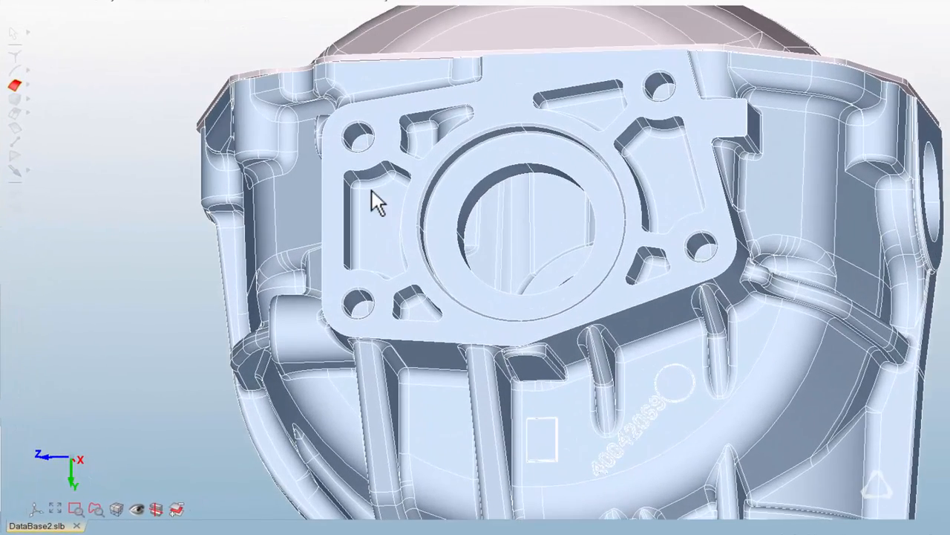
pyautogui.click(420, 144)
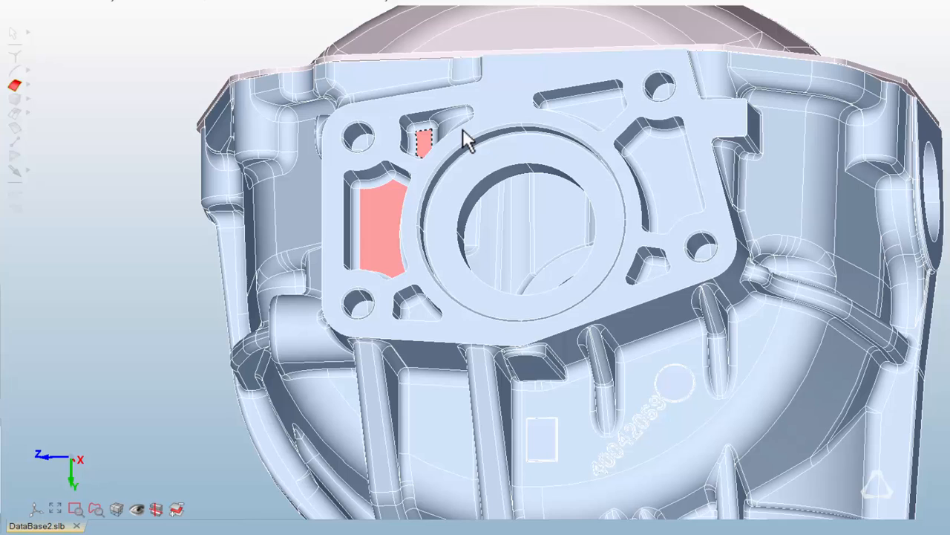
pyautogui.click(594, 120)
pyautogui.click(649, 170)
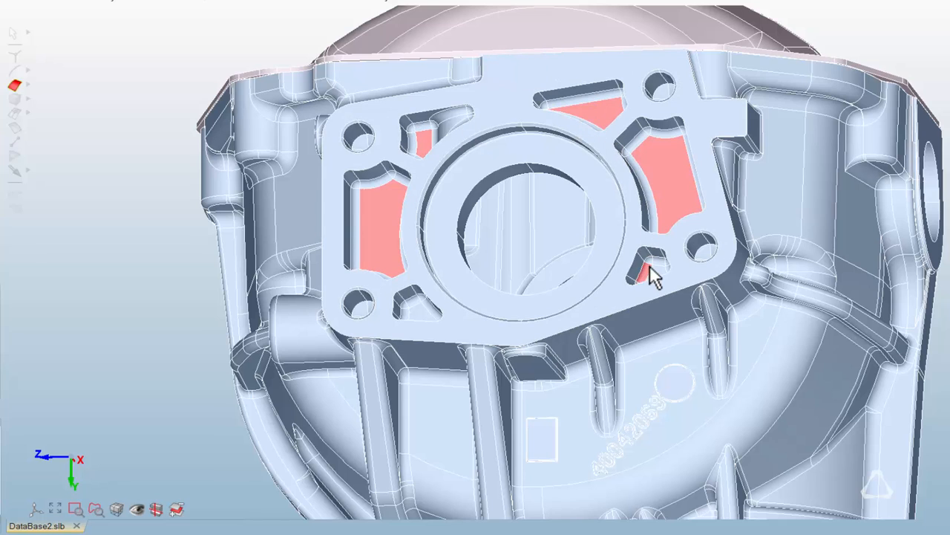
pyautogui.rightClick(433, 315)
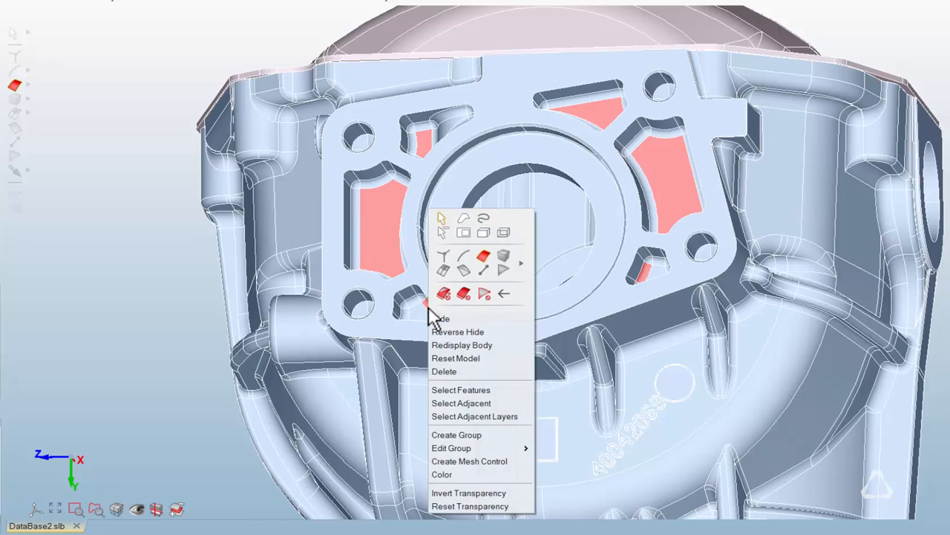
pyautogui.click(484, 416)
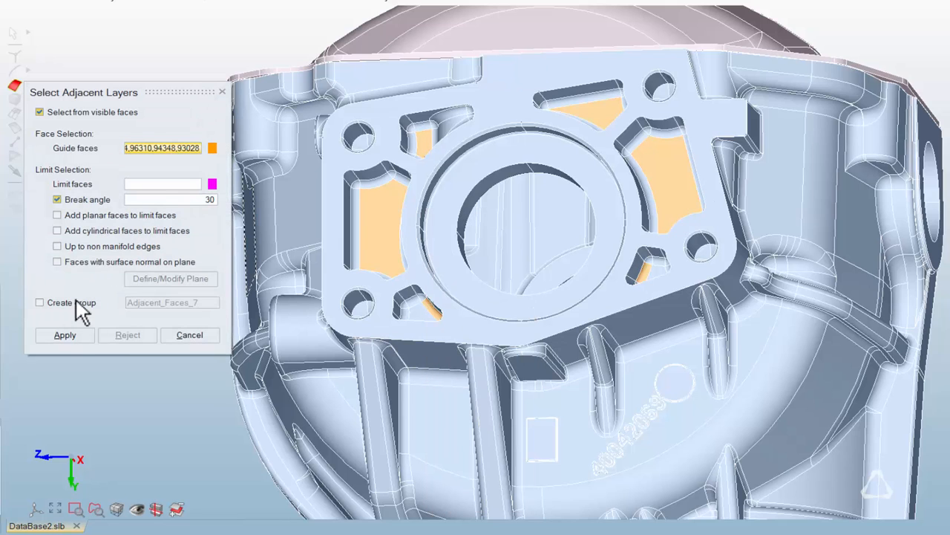
pyautogui.click(77, 333)
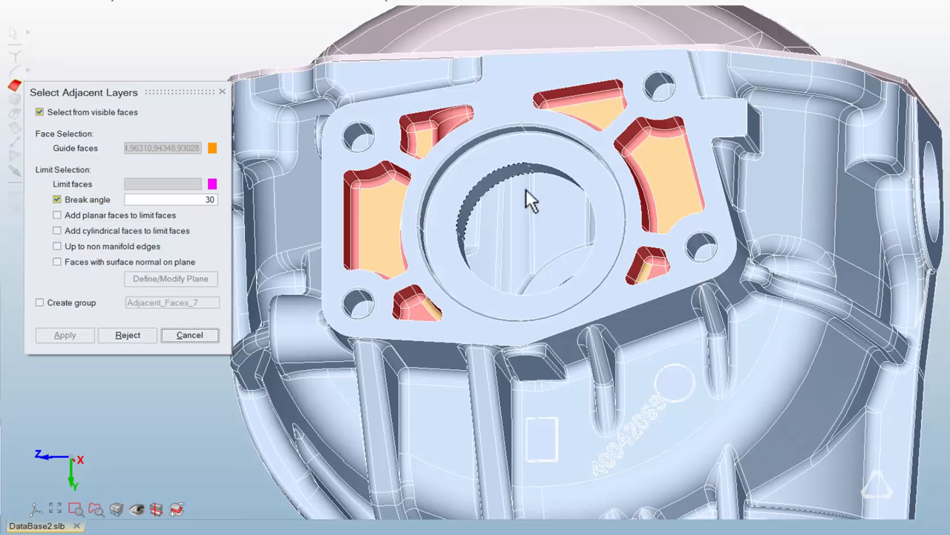
# Reduce the pocket face selection to concave fillets with a maximum radius of 10 using Select Features.
pyautogui.rightClick(428, 133)
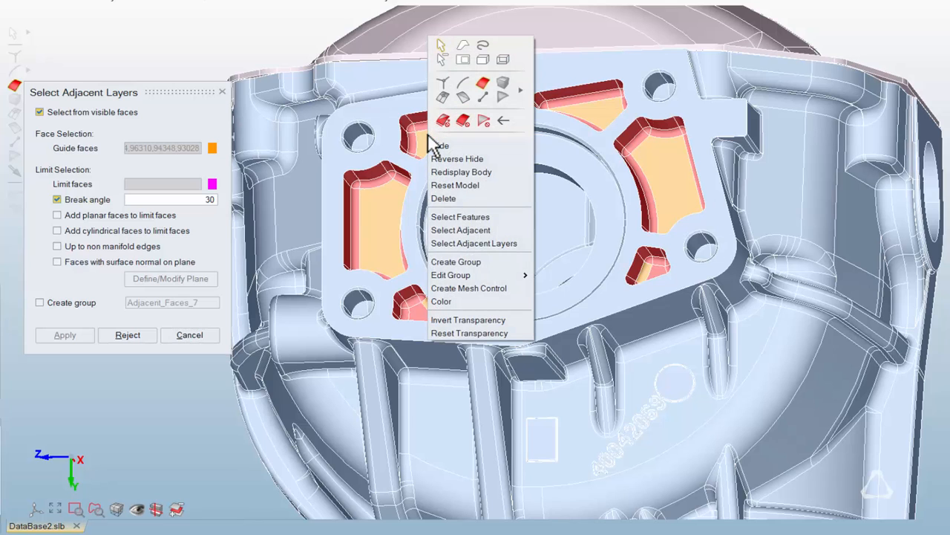
pyautogui.click(475, 216)
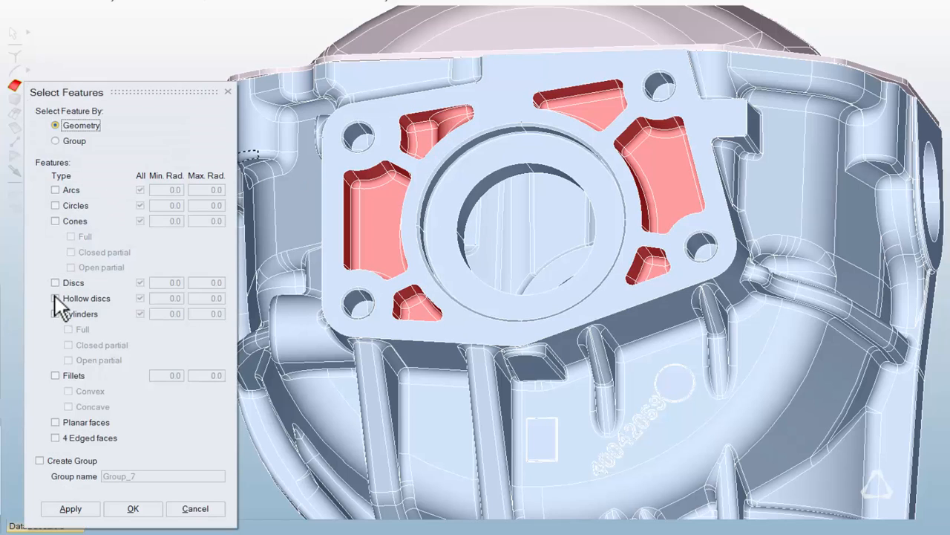
pyautogui.click(59, 376)
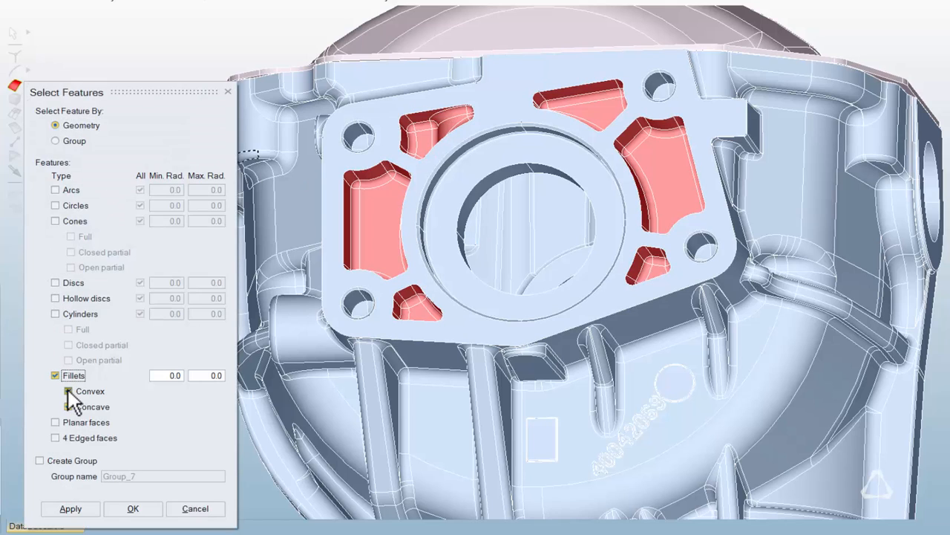
pyautogui.click(83, 389)
pyautogui.click(66, 508)
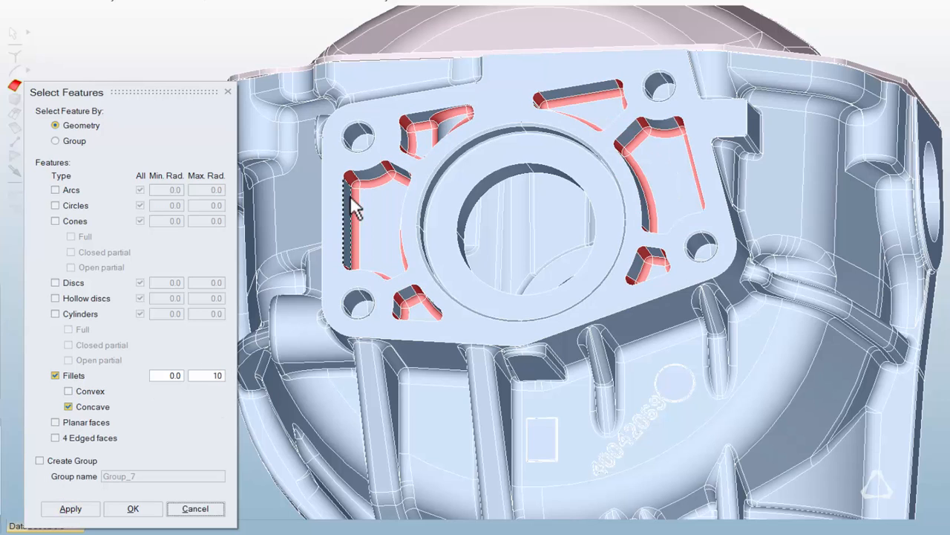
# Isolate the selected pocket fillets with Reverse Hide and close the feature selection.
pyautogui.rightClick(372, 208)
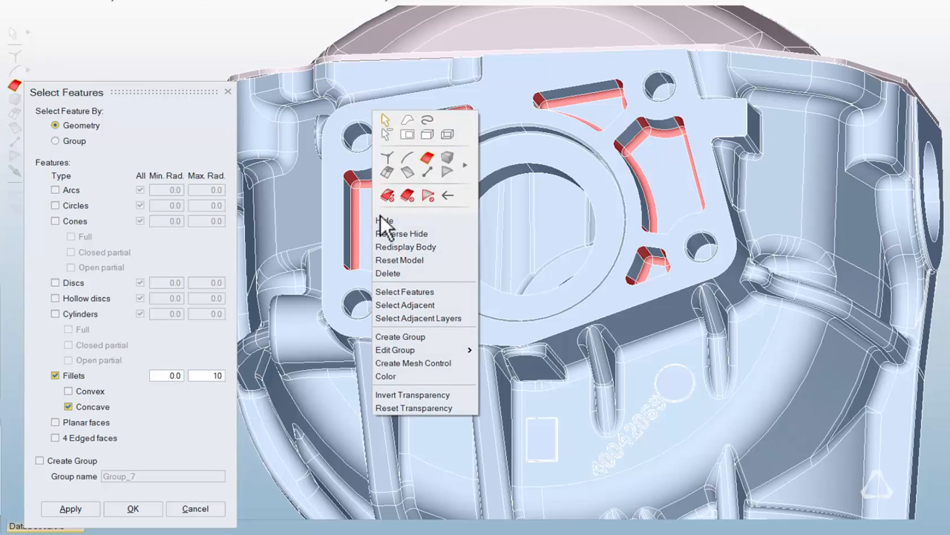
pyautogui.click(396, 233)
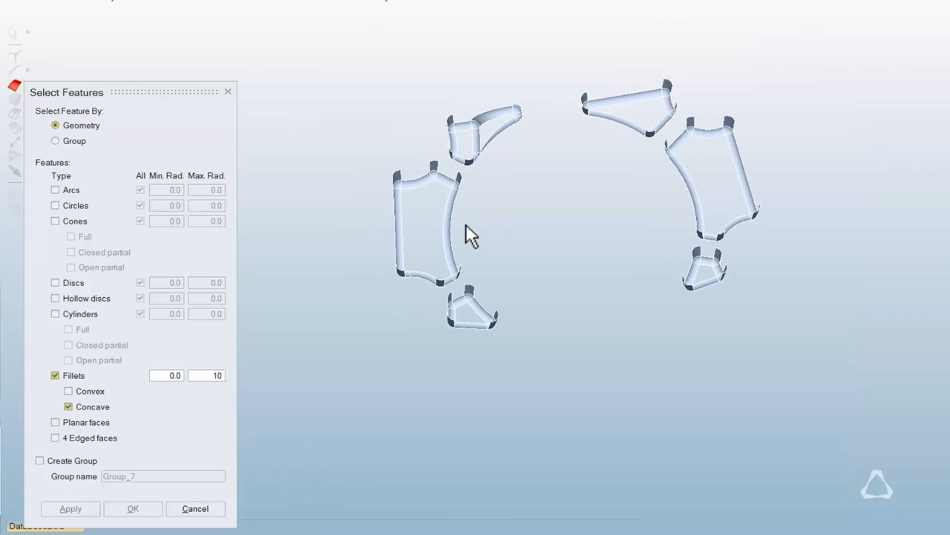
pyautogui.click(228, 92)
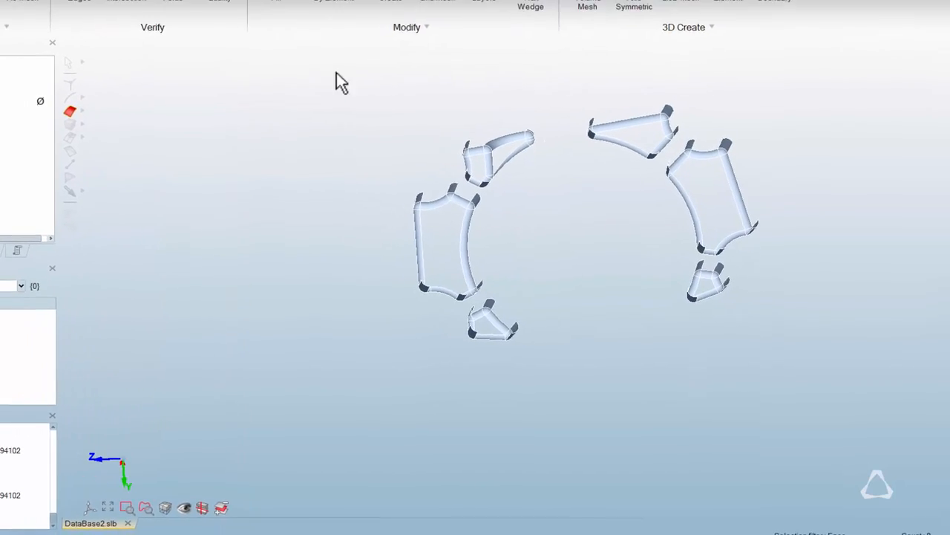
# Assign all isolated pocket fillet faces to the Fillet_MC_3x3mm control and redisplay the Carrier body.
pyautogui.moveTo(337, 72); pyautogui.dragTo(812, 385)
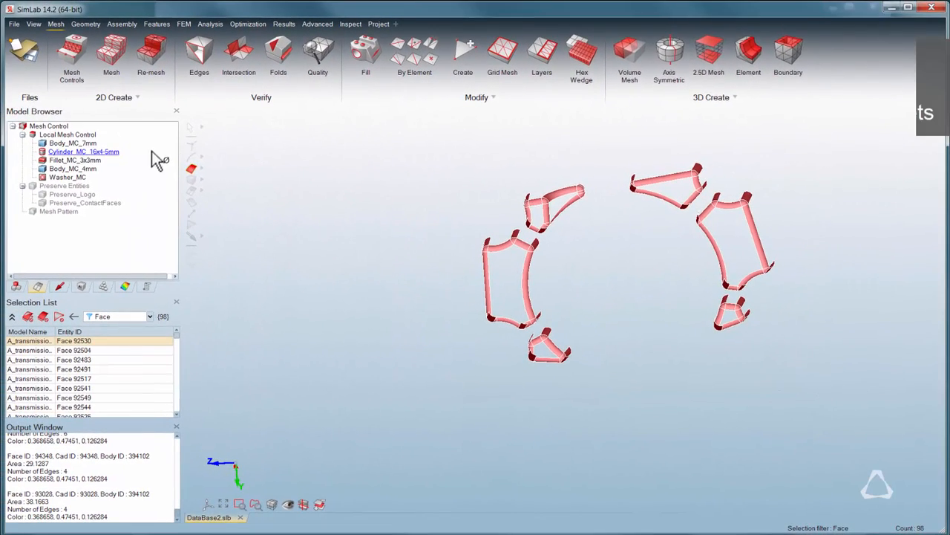
pyautogui.doubleClick(104, 160)
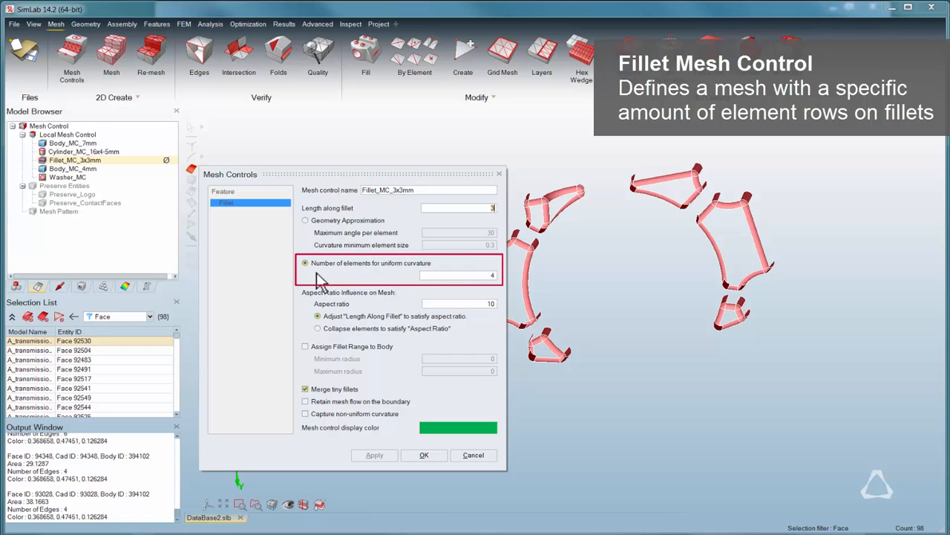
pyautogui.click(424, 454)
pyautogui.rightClick(496, 226)
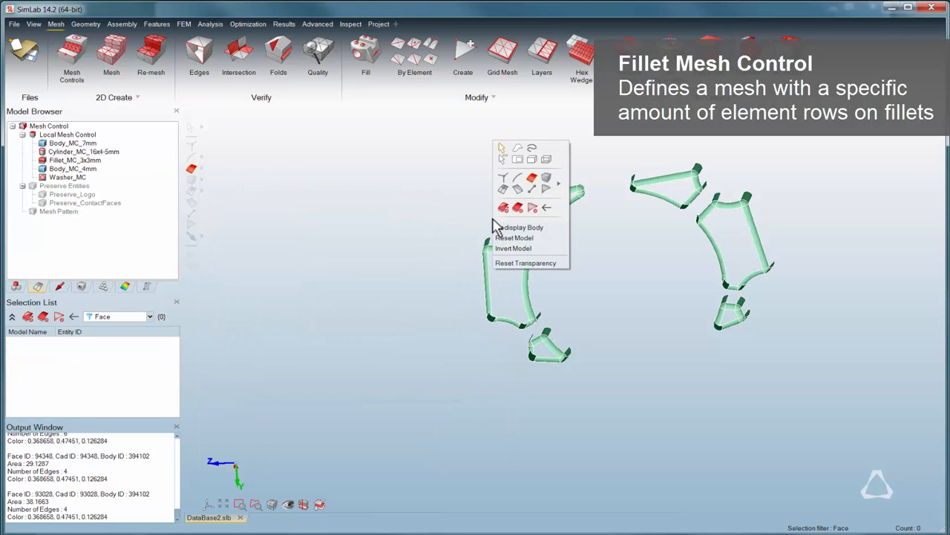
pyautogui.click(503, 228)
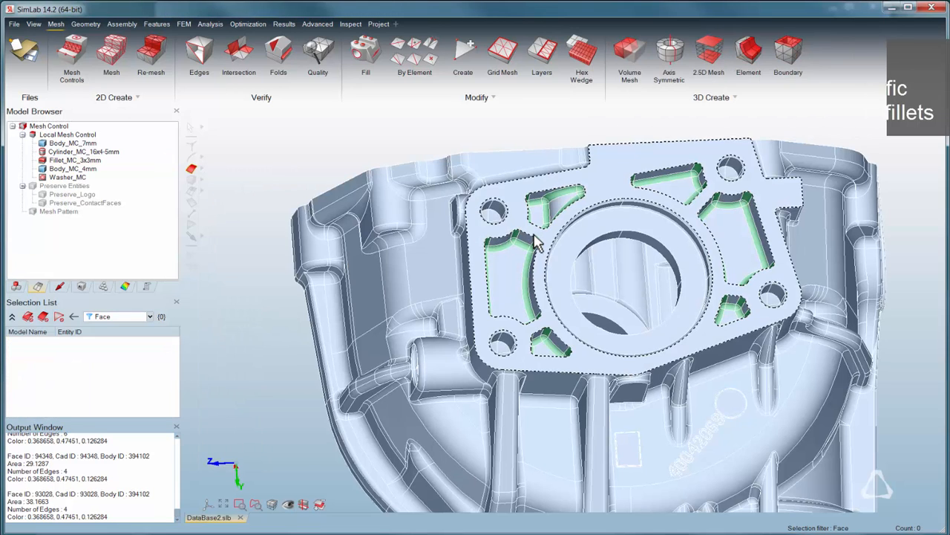
# Show the Cover body again in the assembly and return to the mesh control list.
pyautogui.moveTo(534, 236); pyautogui.dragTo(583, 275, button='middle')
pyautogui.click(17, 286)
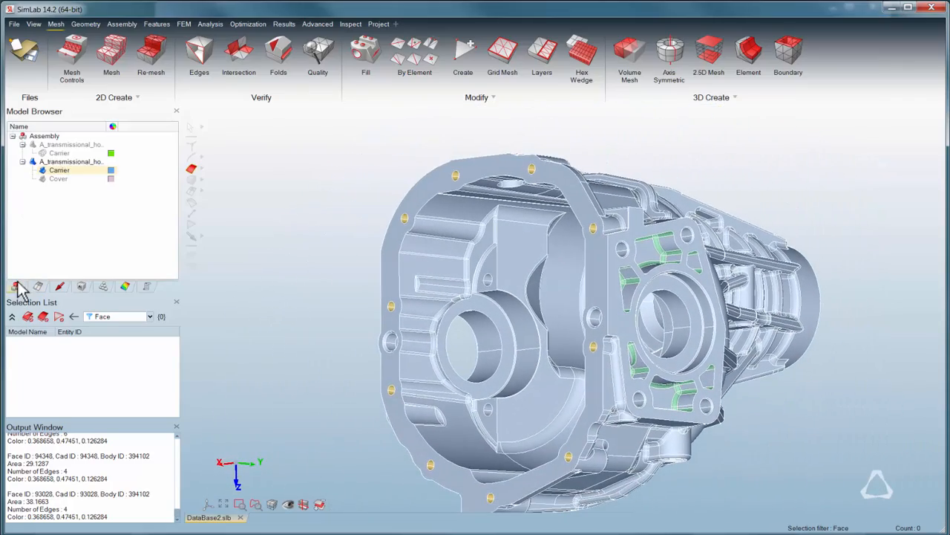
pyautogui.click(46, 178)
pyautogui.click(38, 287)
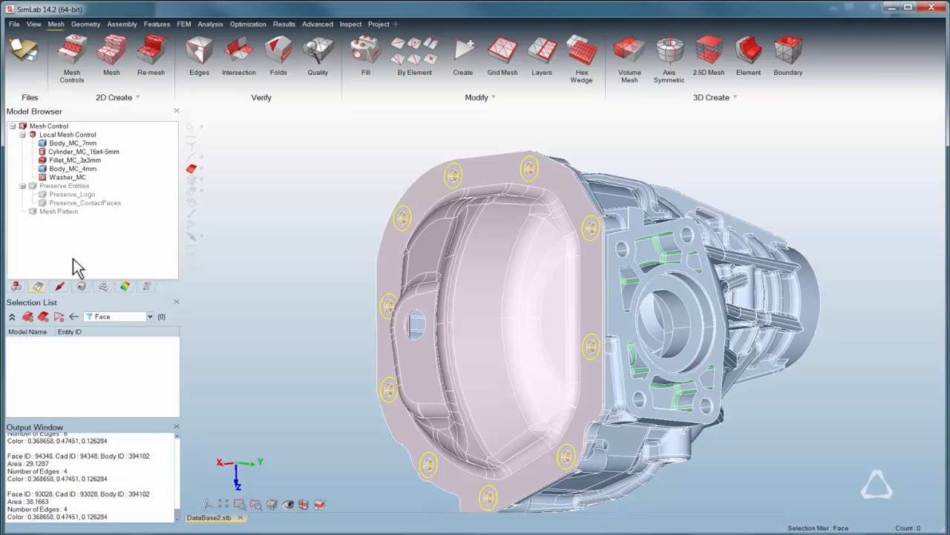
# Select the large cylindrical bore faces of the carrier's openings with the cylinder selection filter.
pyautogui.rightClick(338, 218)
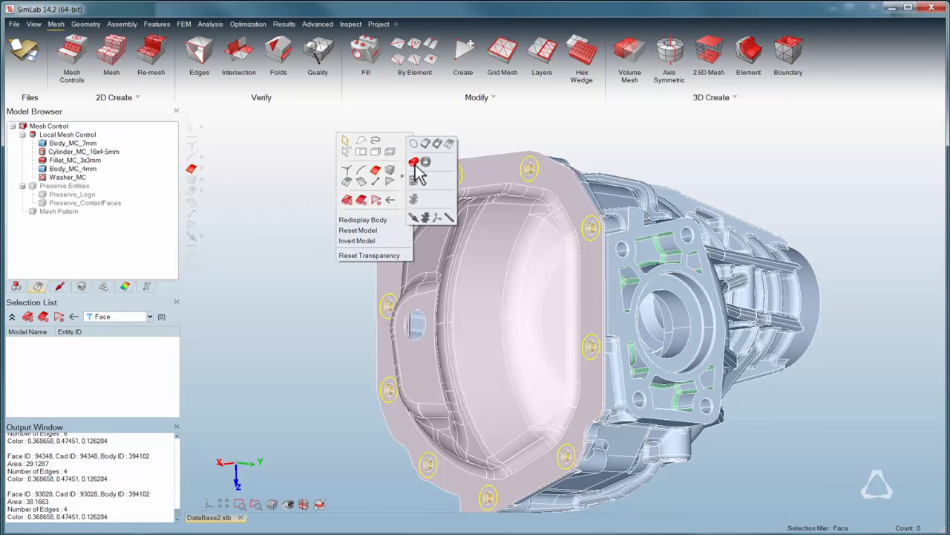
pyautogui.click(418, 170)
pyautogui.click(678, 324)
pyautogui.moveTo(608, 334); pyautogui.dragTo(338, 324, button='middle')
# Set up an IsoLine mesh control for the selected bore faces with 3 axial elements and 48 elements along the circle.
pyautogui.rightClick(338, 323)
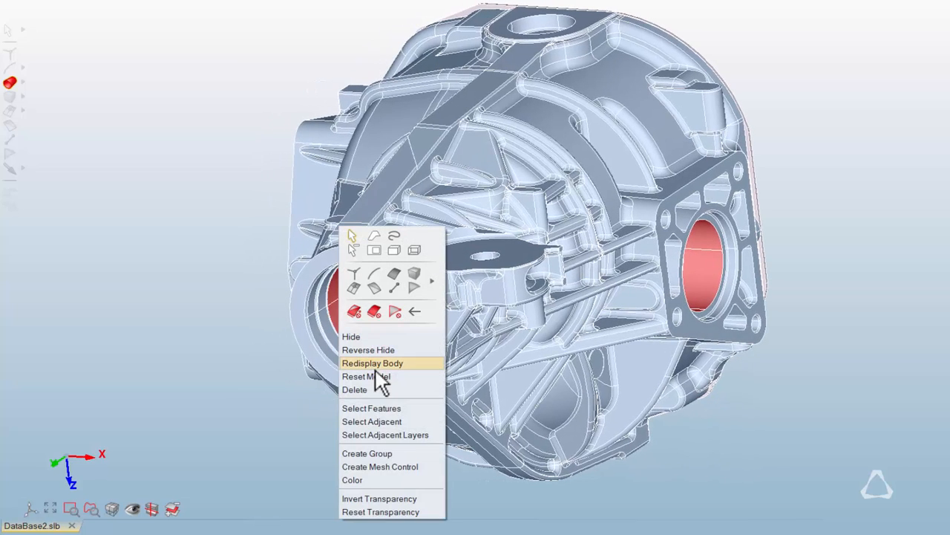
pyautogui.click(392, 464)
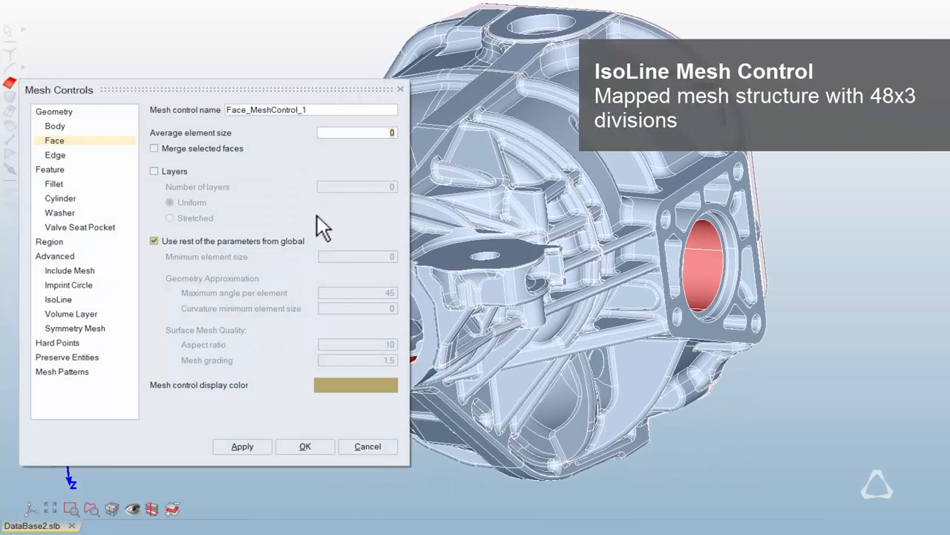
pyautogui.click(58, 300)
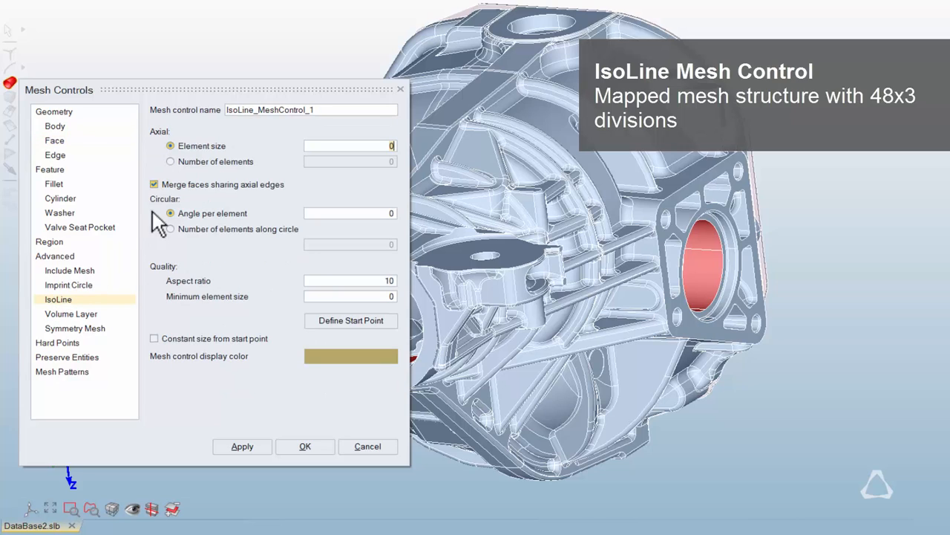
pyautogui.click(216, 161)
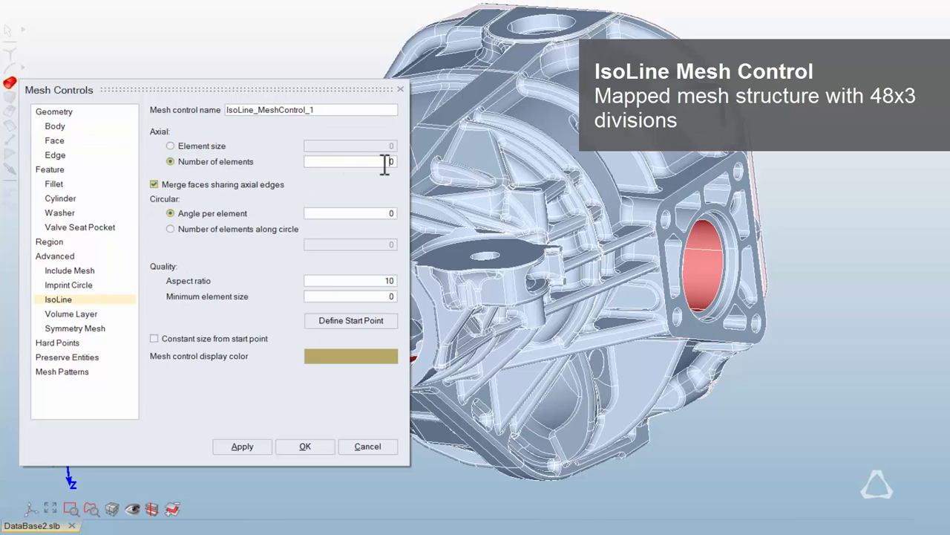
pyautogui.click(294, 229)
pyautogui.click(396, 244)
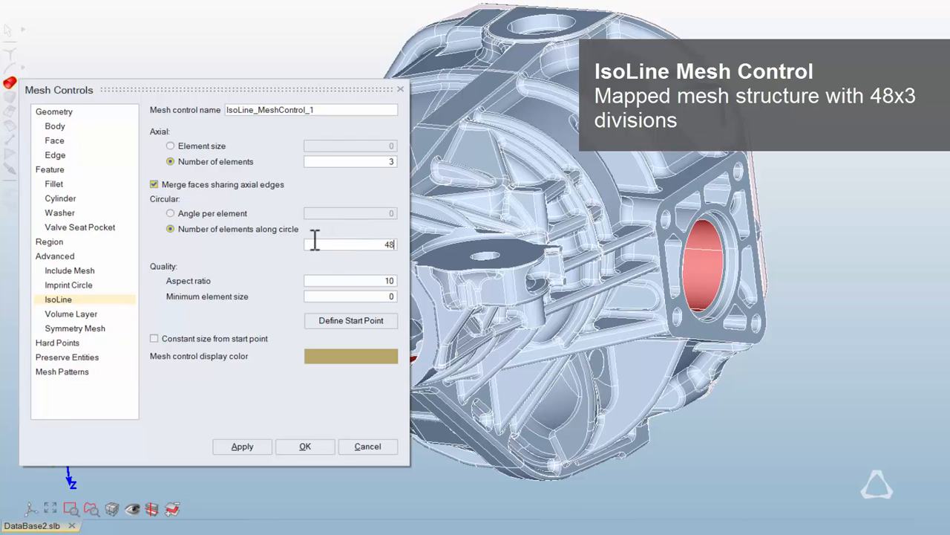
# Name the IsoLine mesh control Bush_48x3 and apply it to the selected bore faces.
pyautogui.moveTo(316, 111); pyautogui.dragTo(236, 110)
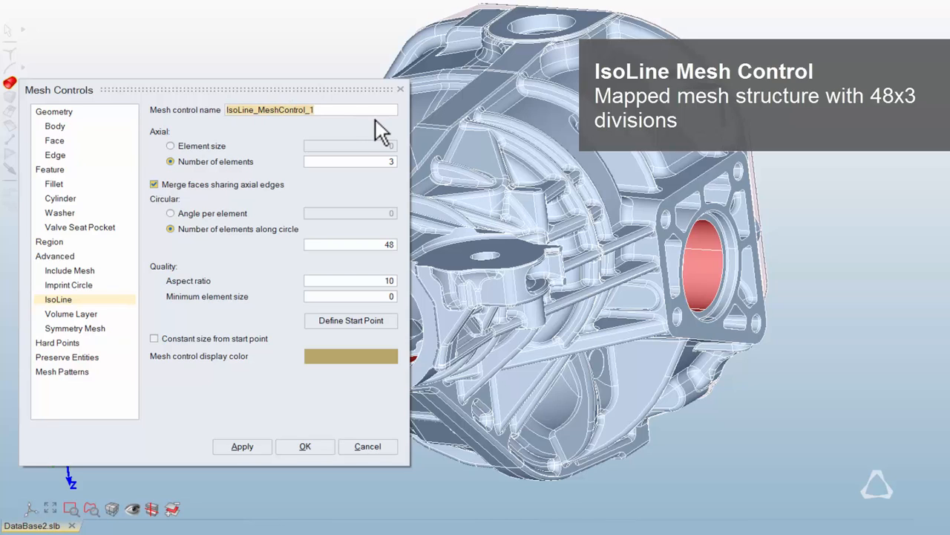
pyautogui.write('Bush_48x3')
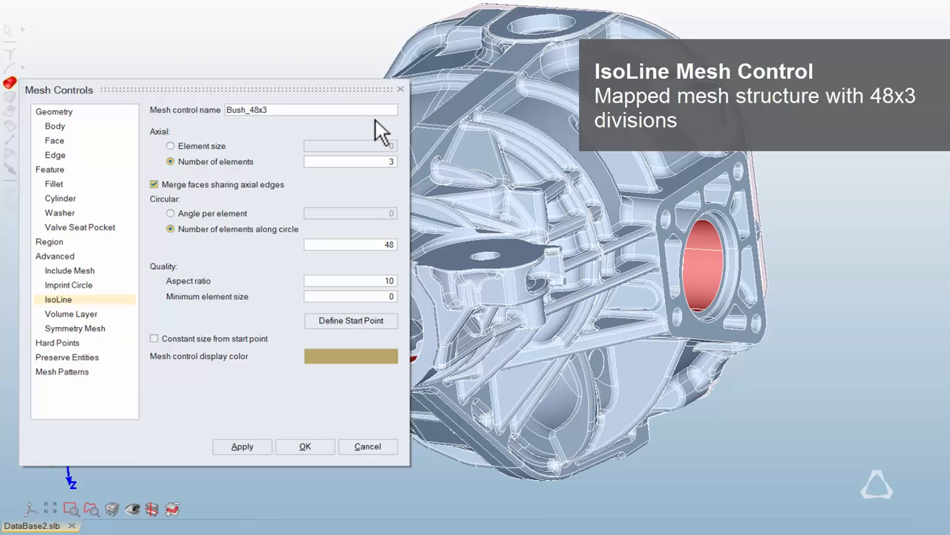
pyautogui.click(258, 444)
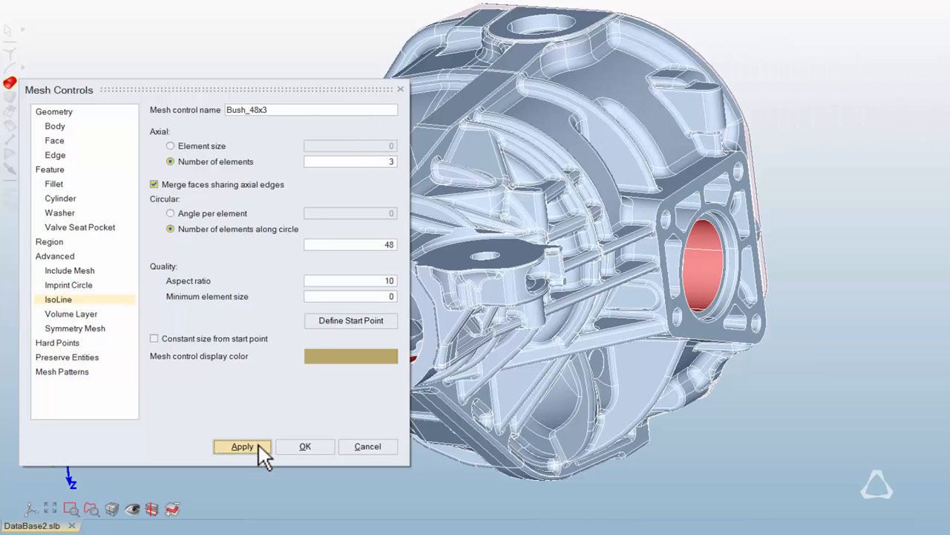
pyautogui.click(399, 90)
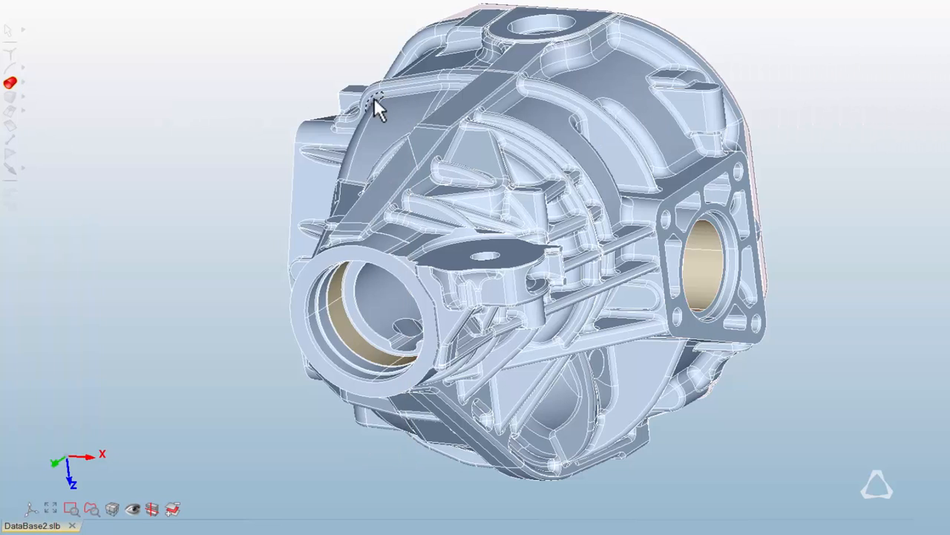
pyautogui.moveTo(219, 203); pyautogui.dragTo(264, 223, button='middle')
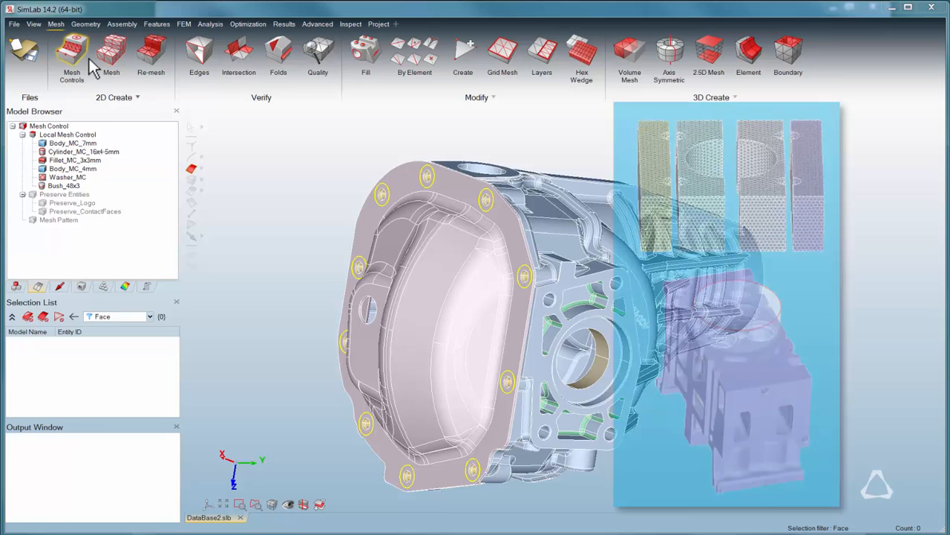
# Surface-mesh the Carrier and Cover bodies with Tri6 elements at an average element size of 7.
pyautogui.click(83, 56)
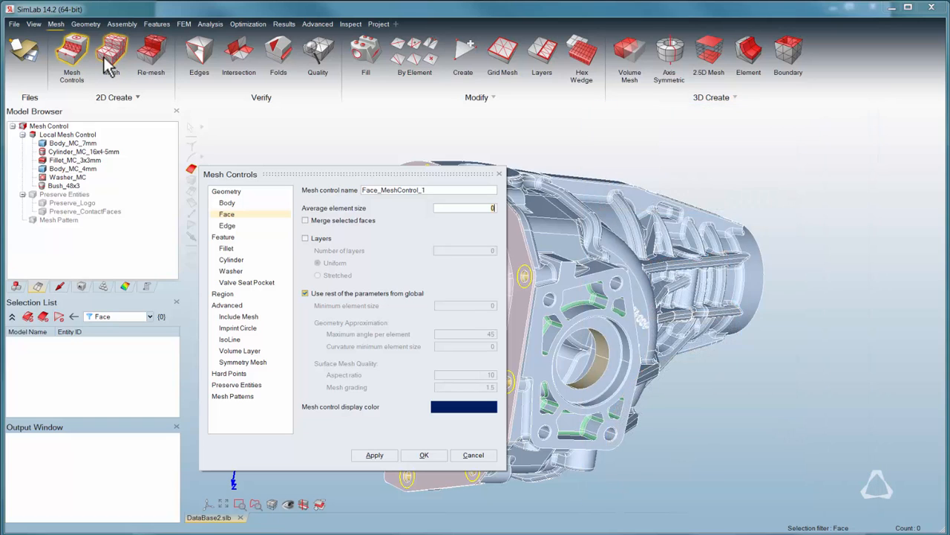
pyautogui.click(109, 64)
pyautogui.rightClick(353, 132)
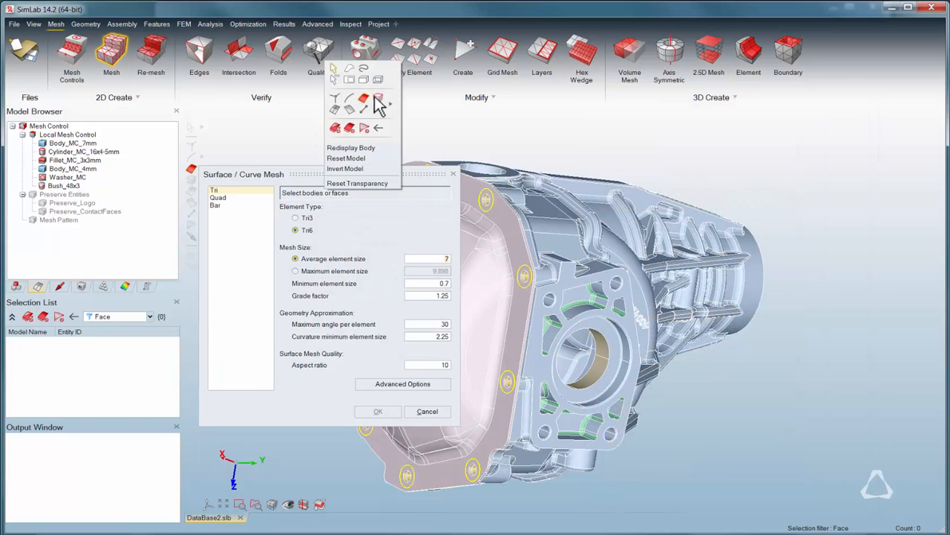
pyautogui.click(379, 103)
pyautogui.click(498, 230)
pyautogui.click(561, 231)
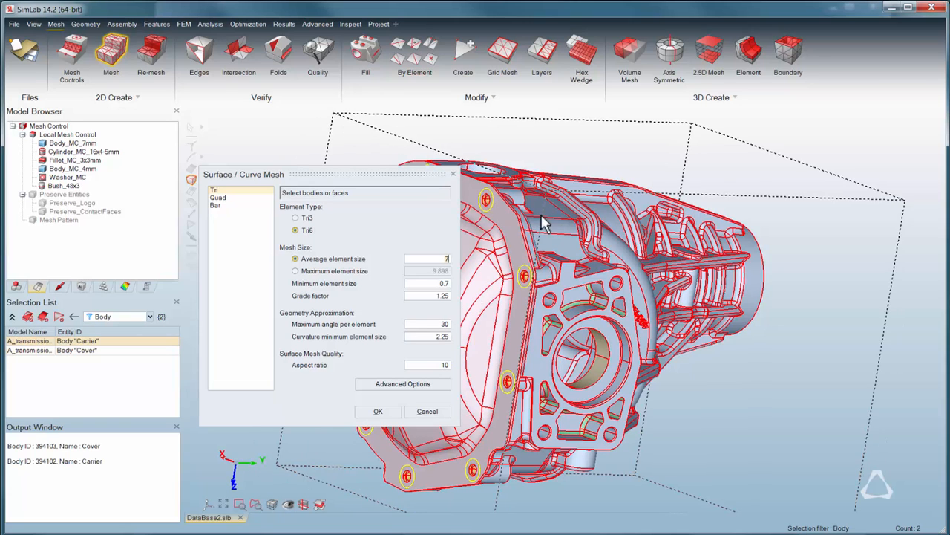
pyautogui.click(376, 412)
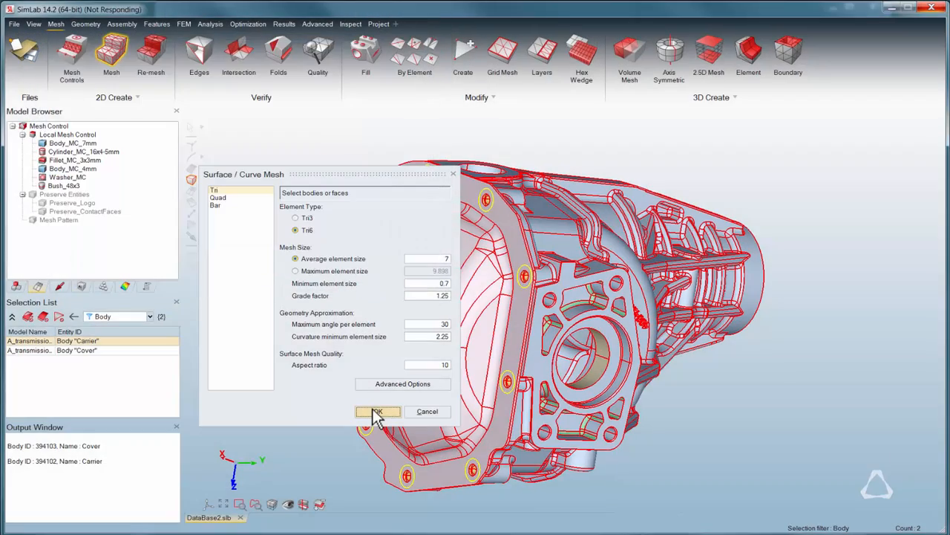
# Select a washer face and its bolt hole cylinder on the cover flange and isolate them with Reverse Hide to examine their mesh.
pyautogui.moveTo(282, 210); pyautogui.dragTo(475, 252, button='middle')
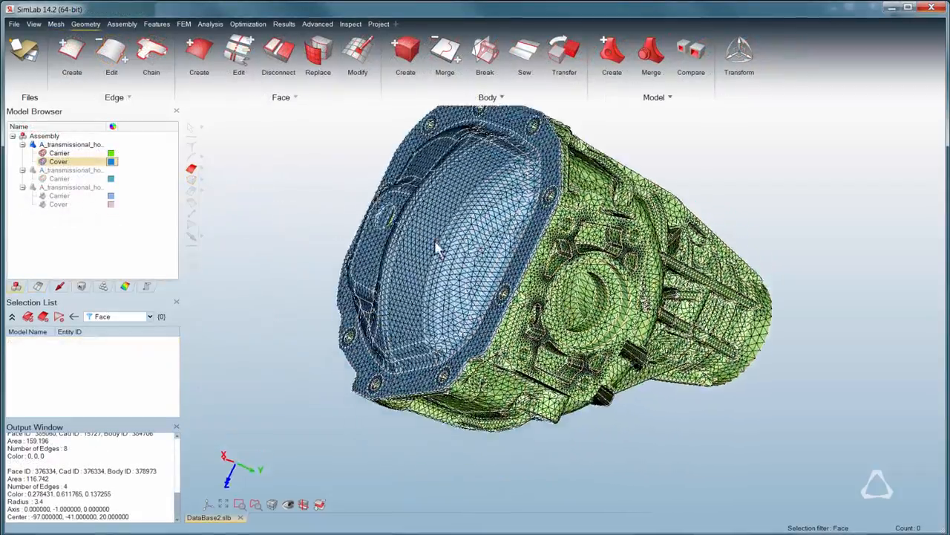
pyautogui.scroll(10, 475, 253)
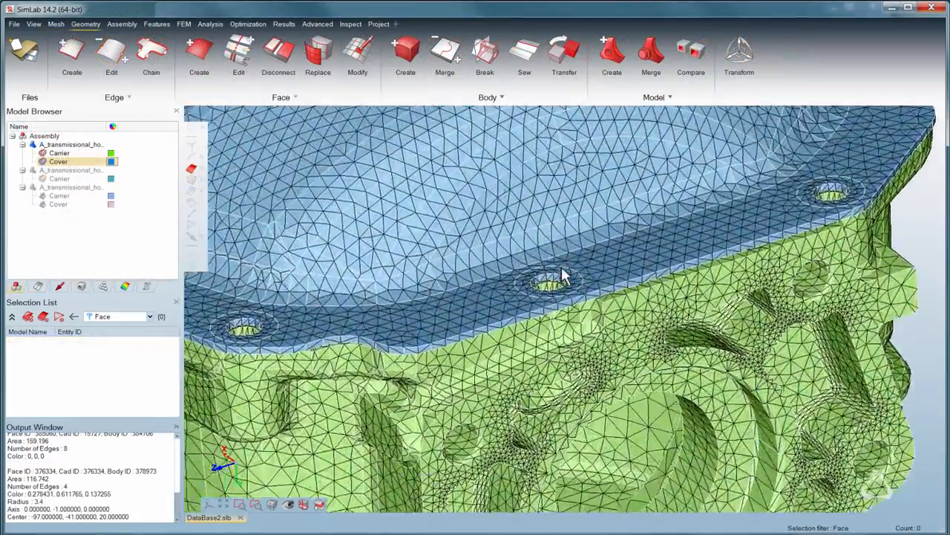
pyautogui.click(626, 259)
pyautogui.rightClick(628, 258)
pyautogui.moveTo(702, 226)
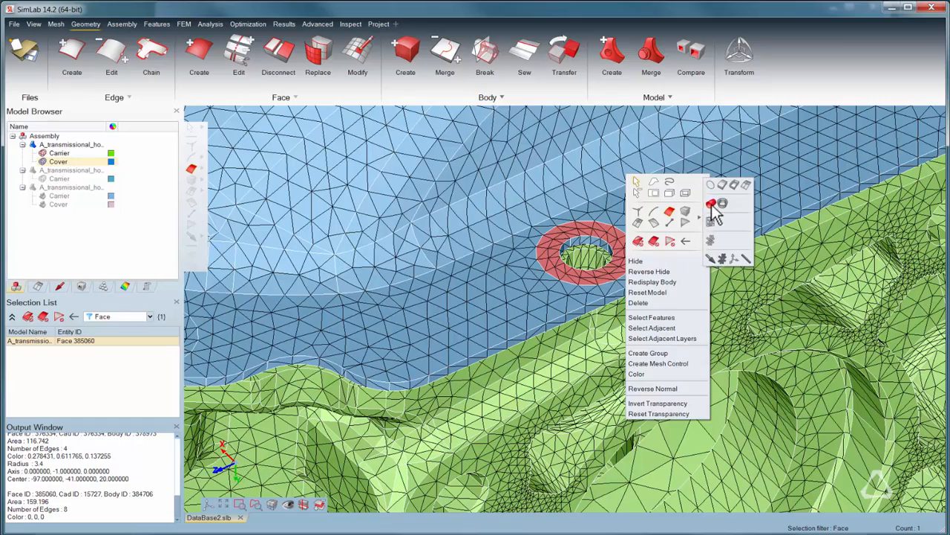
pyautogui.click(711, 205)
pyautogui.click(598, 255)
pyautogui.rightClick(593, 261)
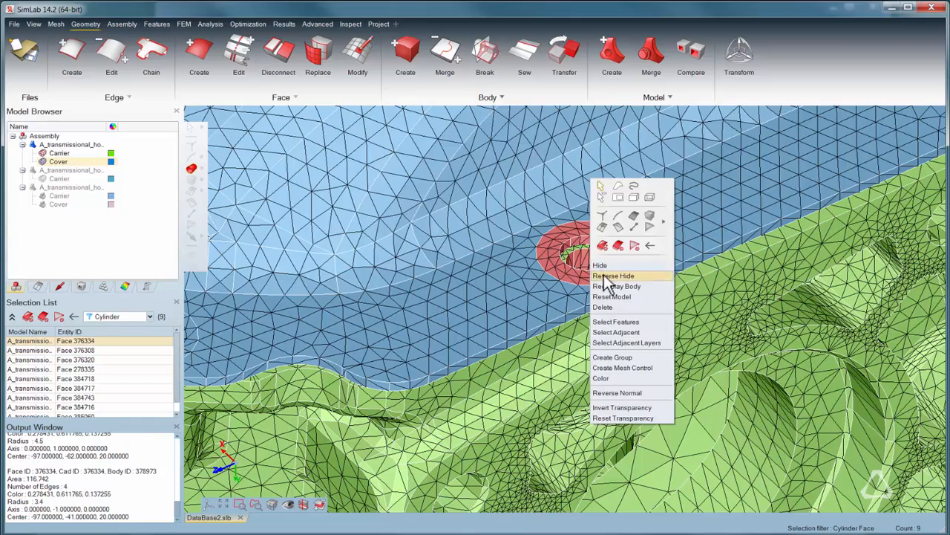
pyautogui.click(605, 276)
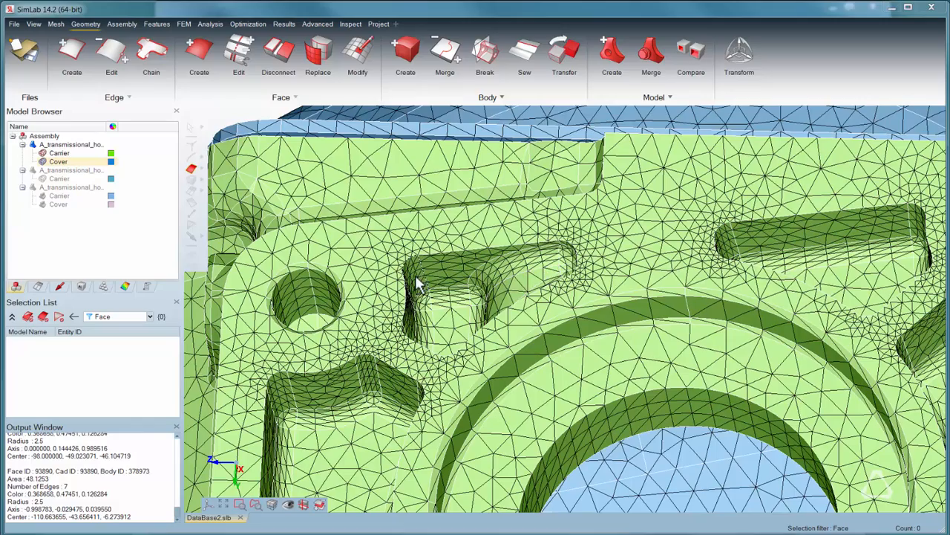
# Select the connected fillet faces of a carrier pocket near the flange hole to examine their refined mesh.
pyautogui.click(416, 278)
pyautogui.click(423, 297)
pyautogui.click(455, 295)
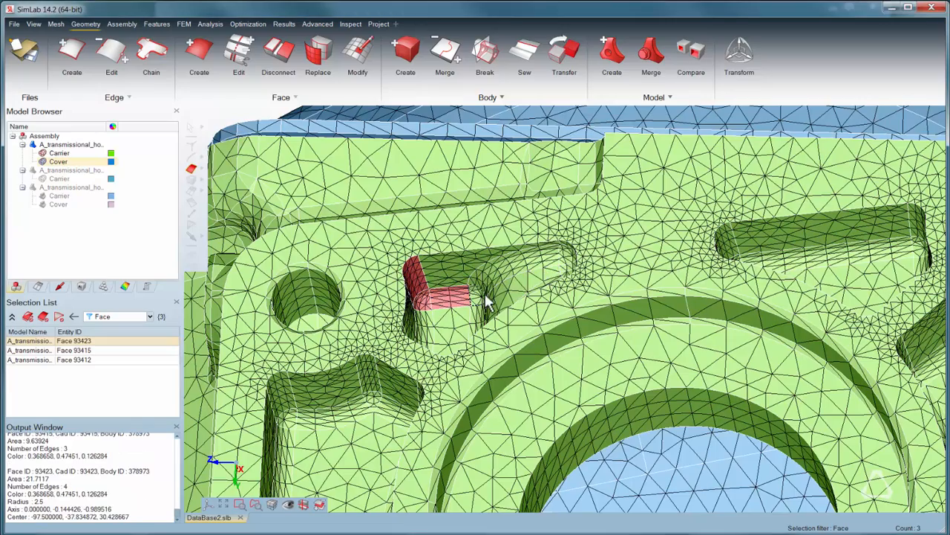
pyautogui.click(484, 293)
pyautogui.click(503, 275)
pyautogui.click(572, 257)
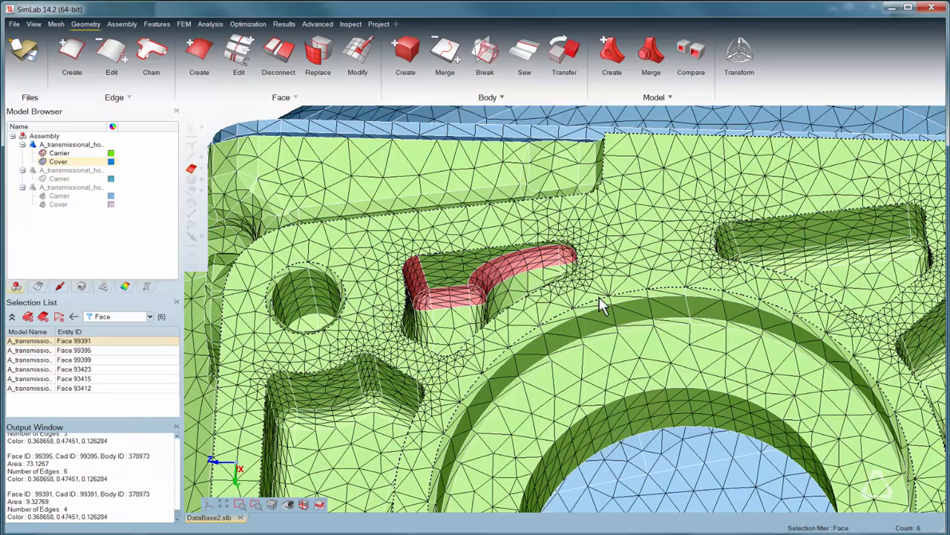
pyautogui.moveTo(600, 297); pyautogui.dragTo(623, 295, button='middle')
pyautogui.click(654, 308)
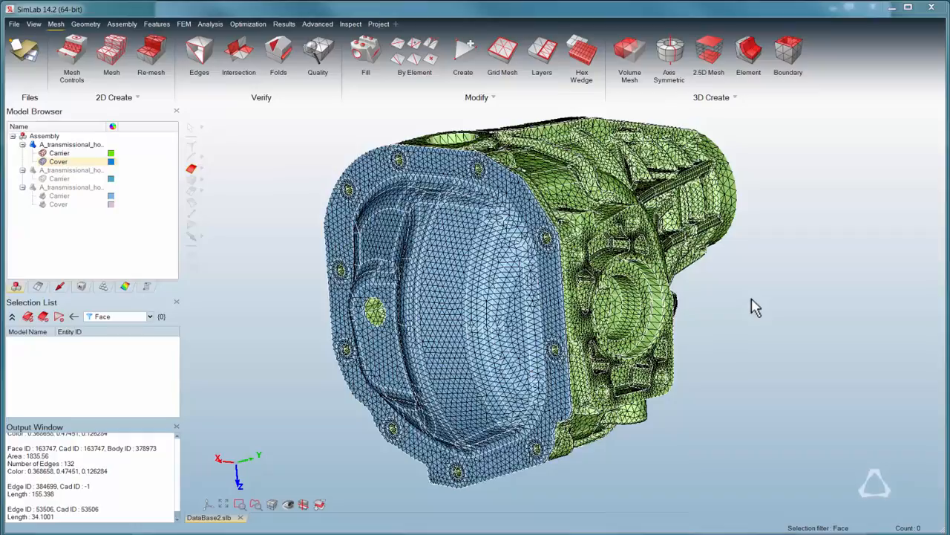
# Set up Remove Logo on the carrier with the face surrounding the embossed number as adjacent face and its outer edge as unshared loop.
pyautogui.click(751, 299)
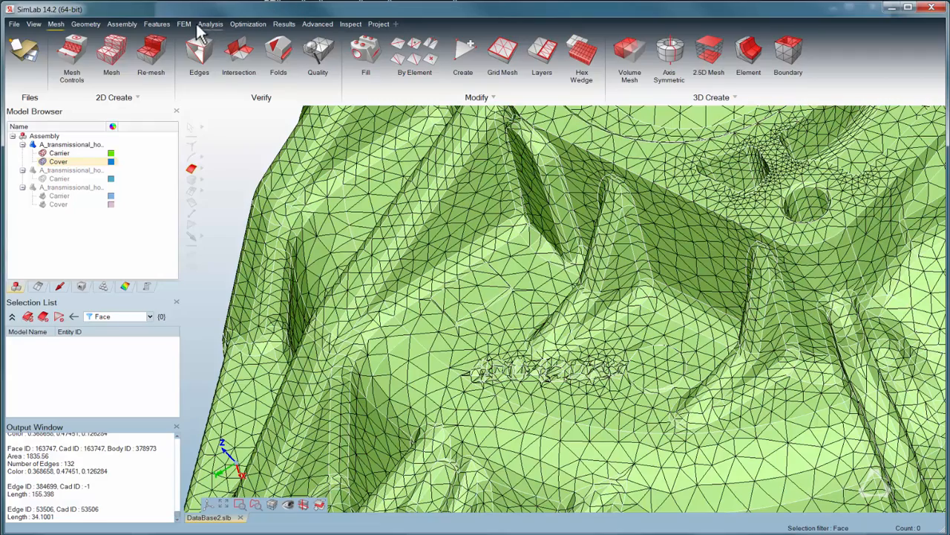
pyautogui.click(165, 26)
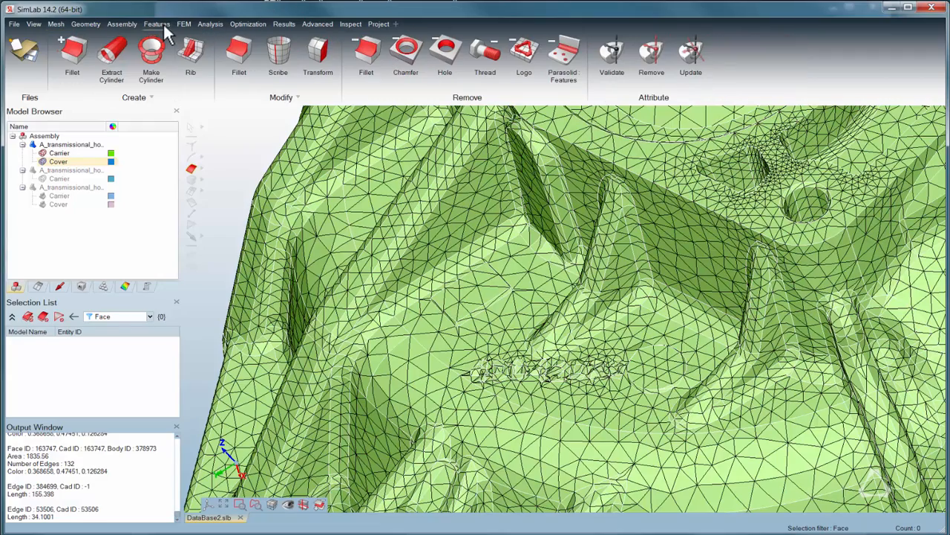
pyautogui.click(524, 51)
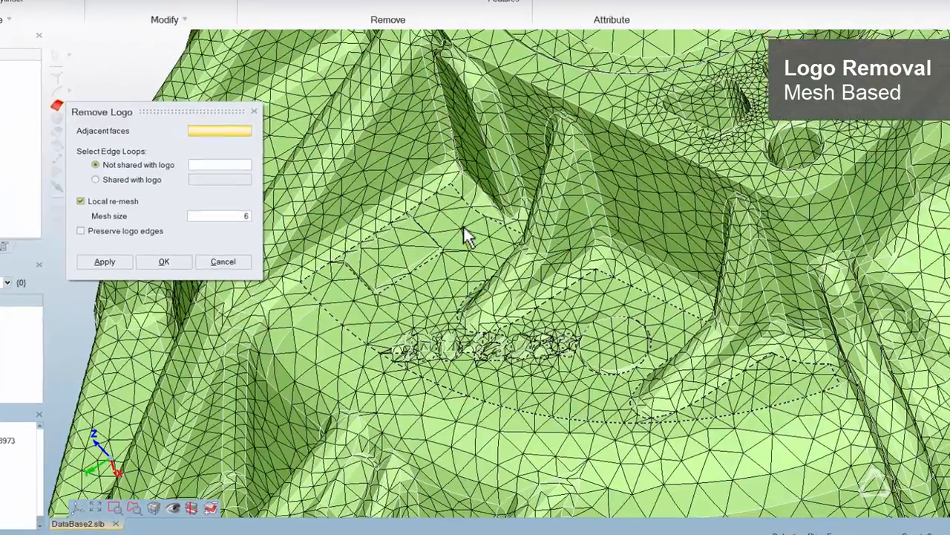
pyautogui.click(525, 308)
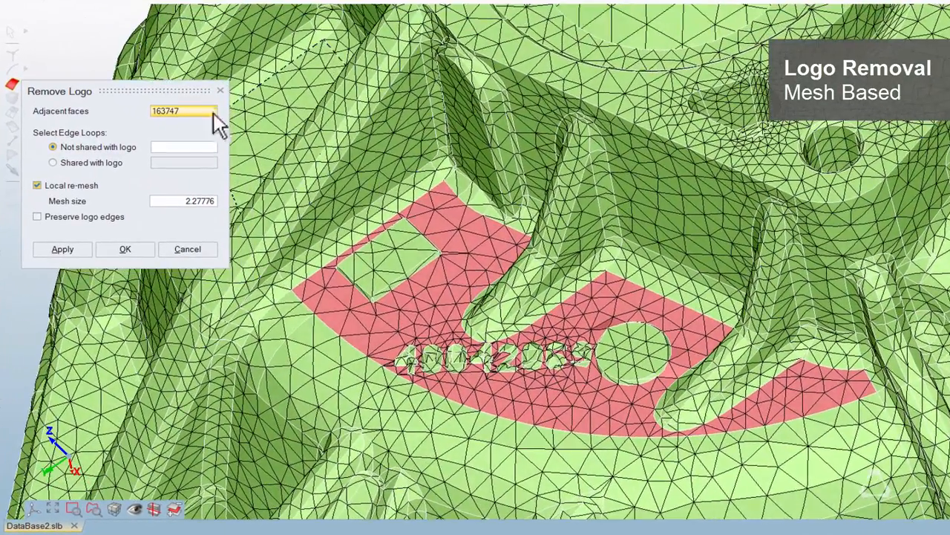
pyautogui.click(186, 149)
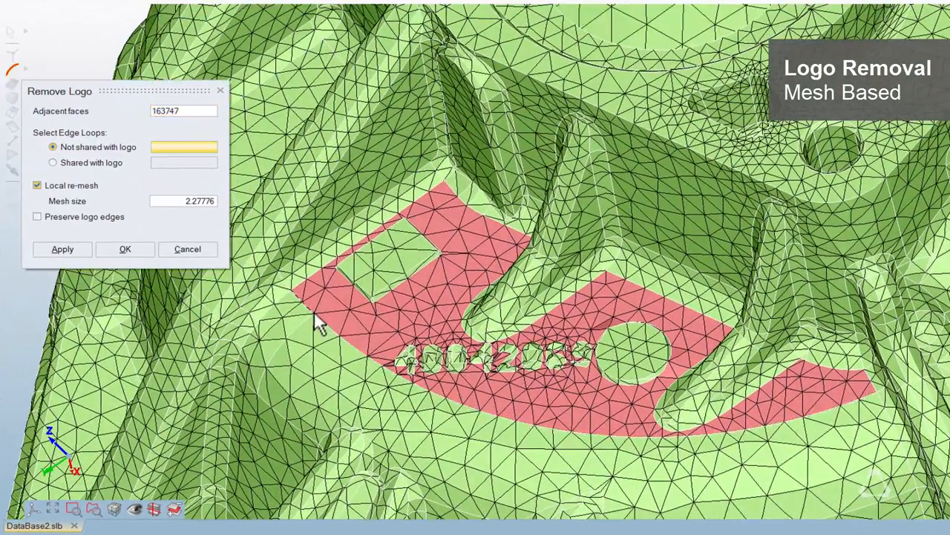
pyautogui.click(309, 315)
# Remove the embossed number, rectangle and circle faces from the carrier mesh with local re-mesh enabled.
pyautogui.moveTo(178, 201); pyautogui.dragTo(223, 202)
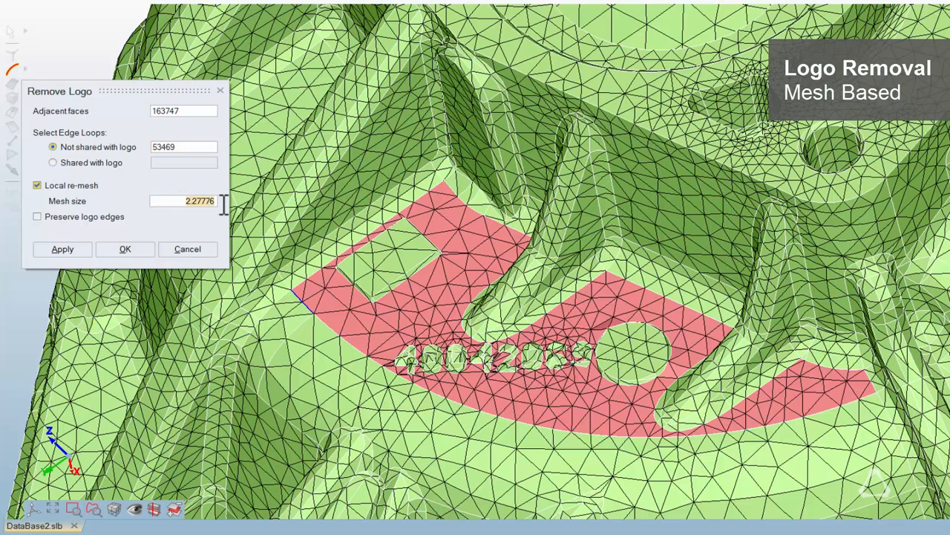
pyautogui.click(62, 250)
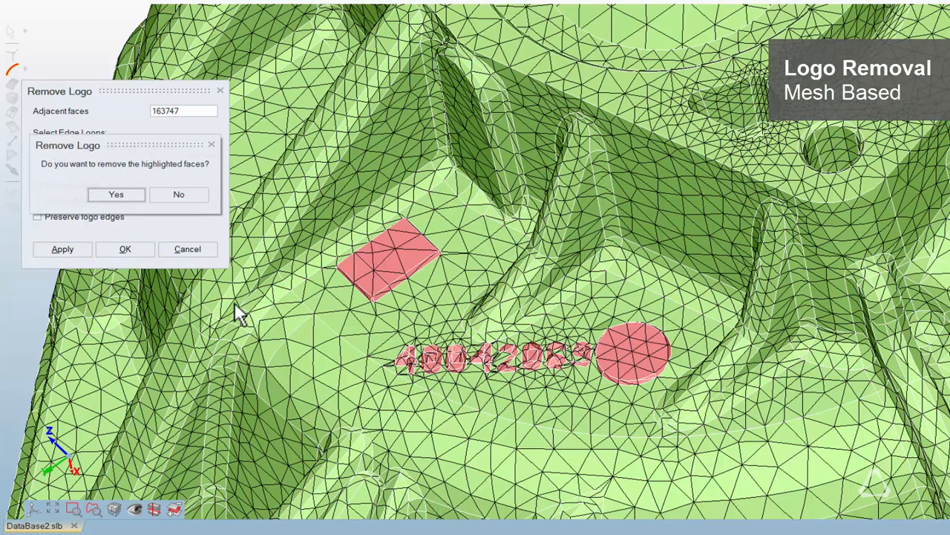
pyautogui.click(116, 195)
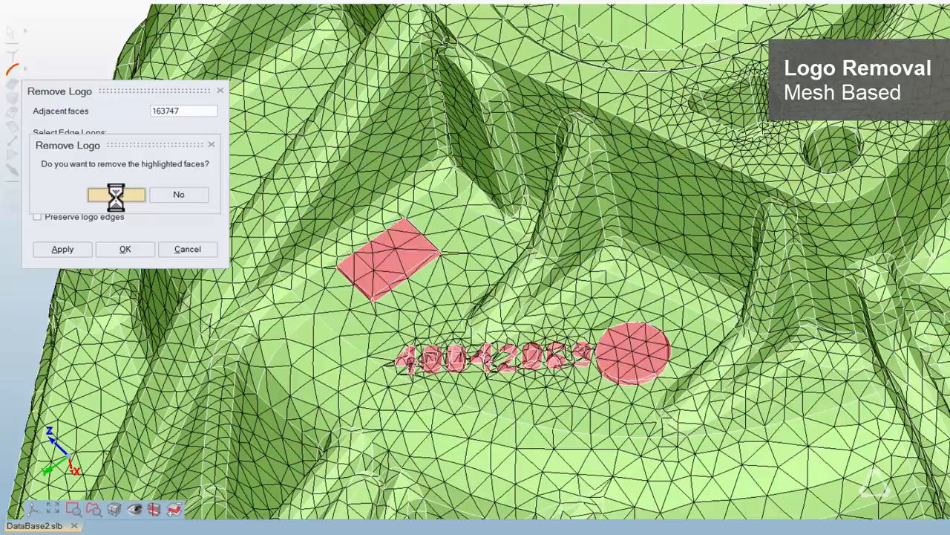
pyautogui.click(220, 91)
# Change the radius of a small bolt hole beside the central bore on the carrier's end flange to 3.5.
pyautogui.click(387, 254)
pyautogui.moveTo(387, 254); pyautogui.dragTo(519, 261, button='middle')
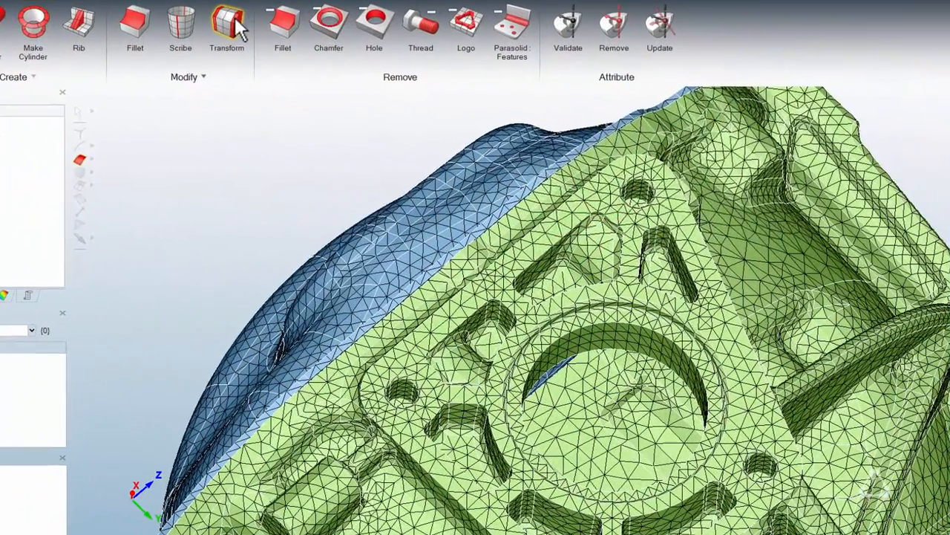
pyautogui.click(260, 33)
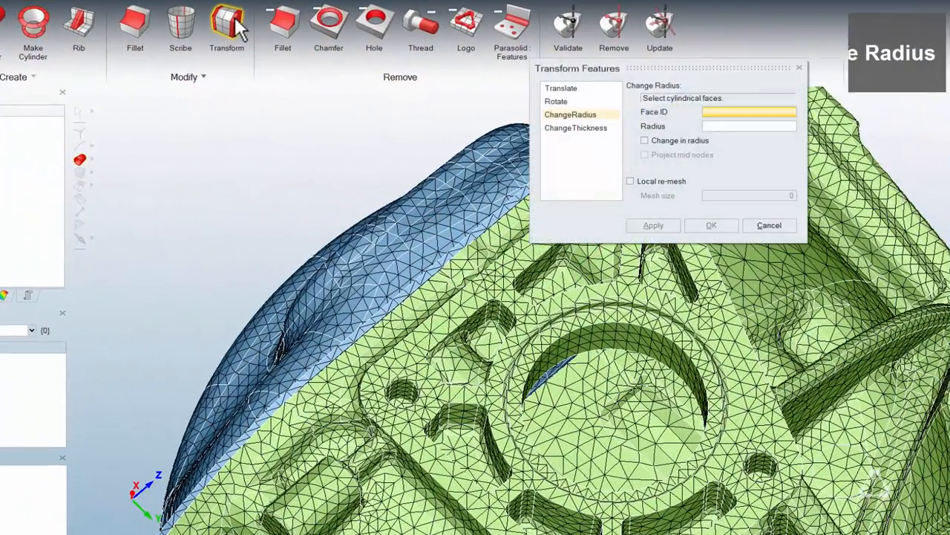
pyautogui.click(405, 382)
pyautogui.scroll(3, 407, 385)
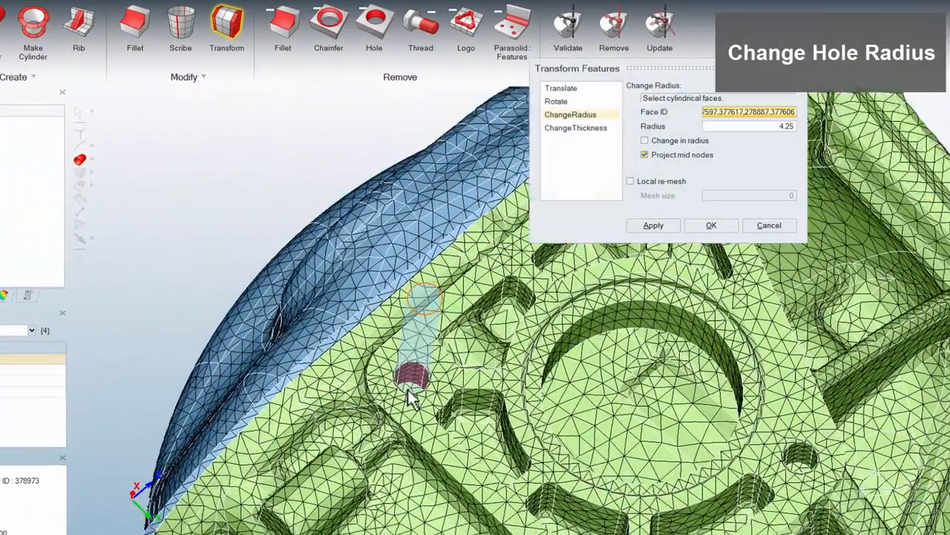
pyautogui.moveTo(781, 127); pyautogui.dragTo(800, 126)
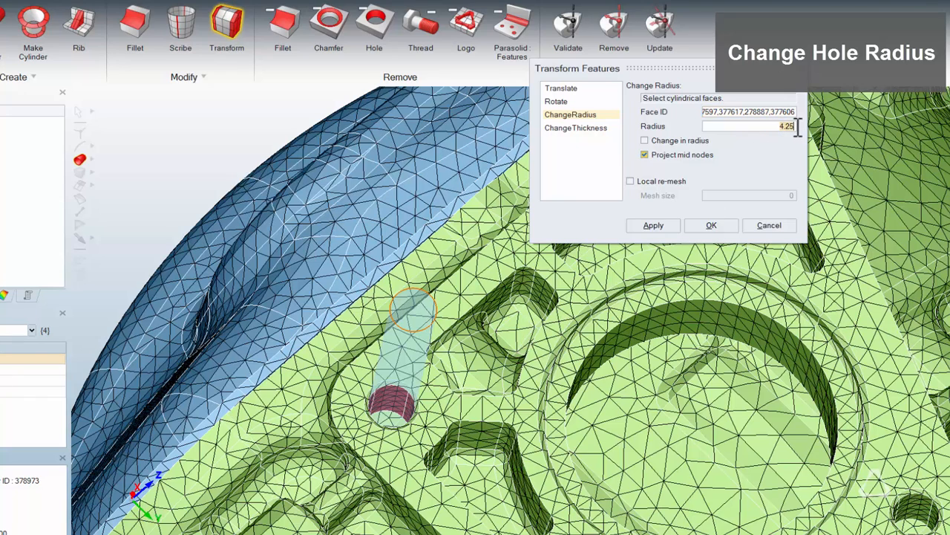
pyautogui.write('3.5')
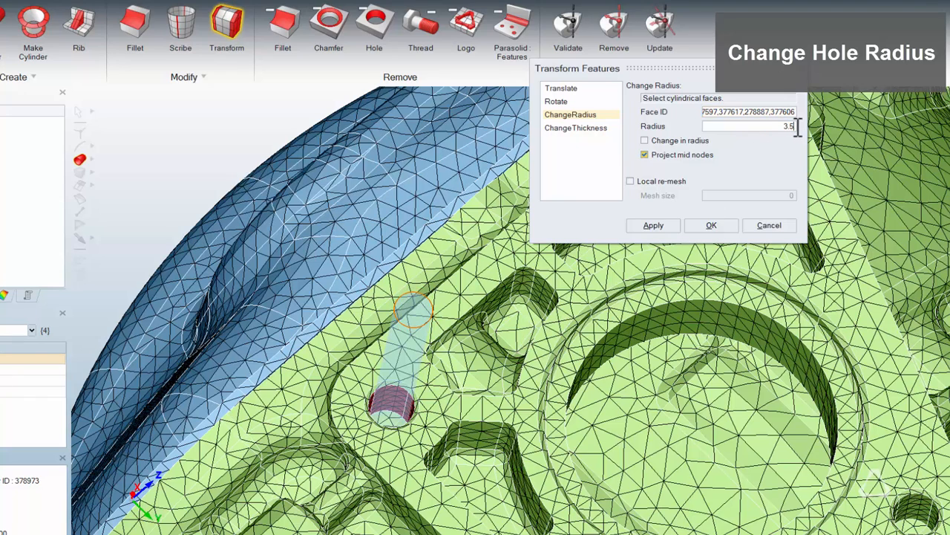
pyautogui.click(661, 226)
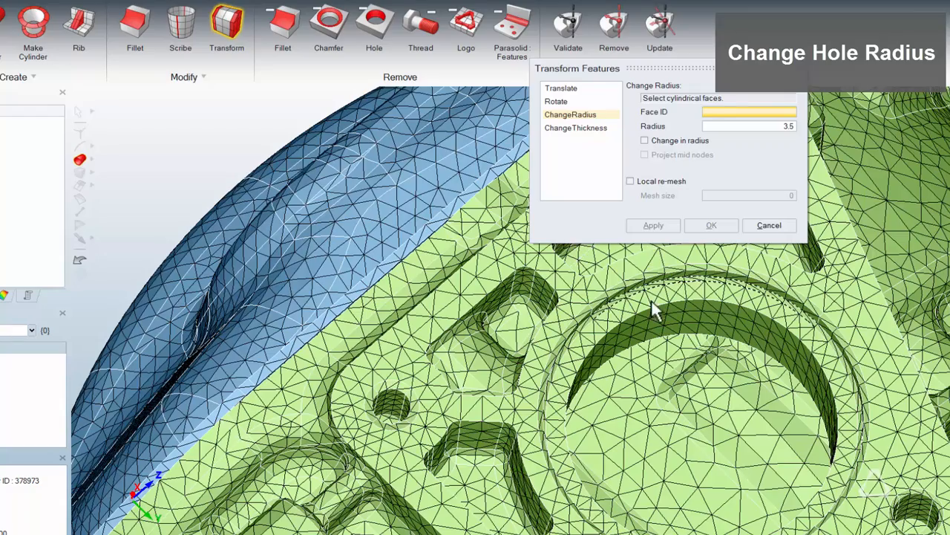
# Change the radius of the large central bore's cylindrical face to 20.
pyautogui.click(669, 324)
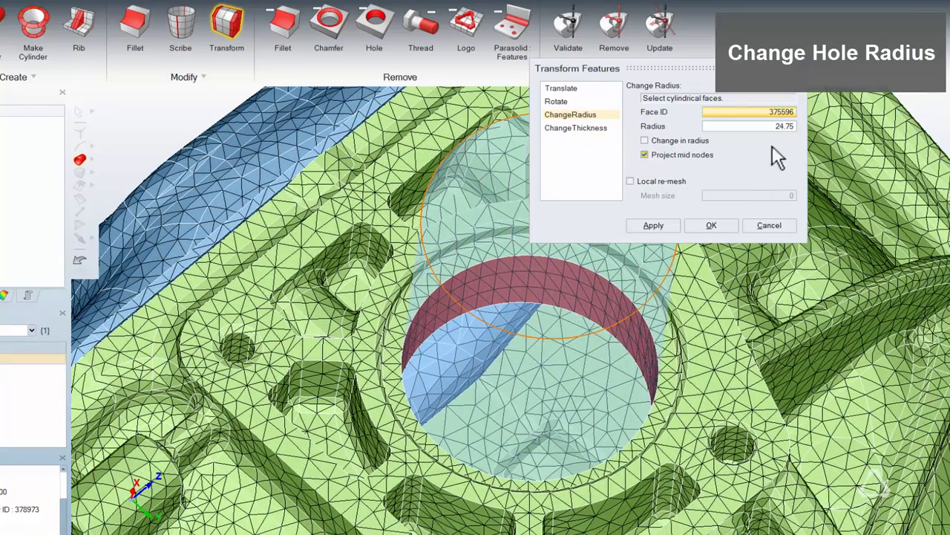
pyautogui.click(780, 126)
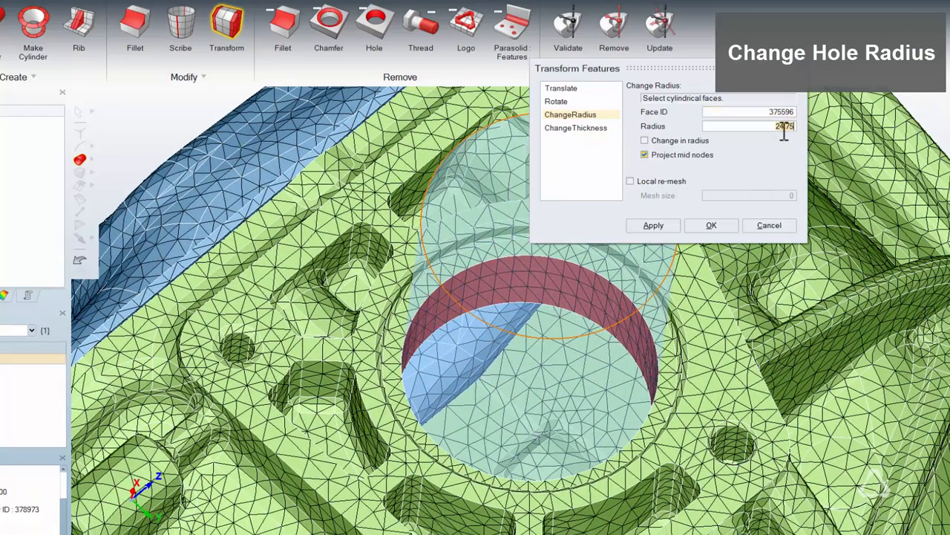
pyautogui.write('20')
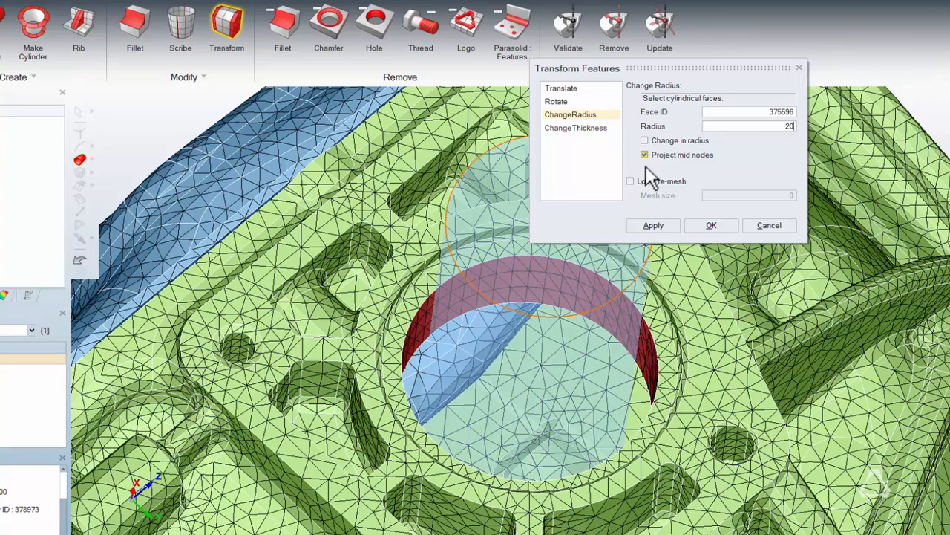
pyautogui.click(654, 225)
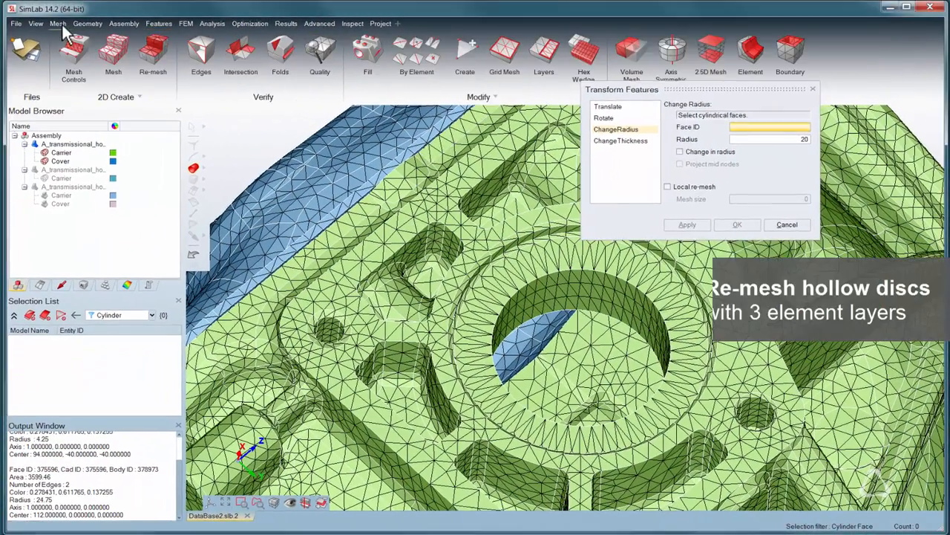
# Re-mesh the ring face around the central bore as a hollow disc with 3 element layers.
pyautogui.click(13, 12)
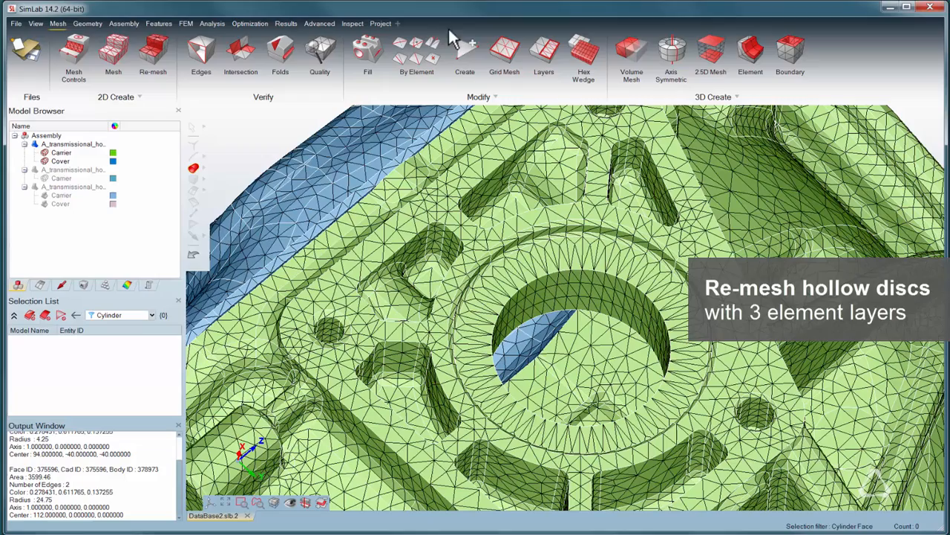
pyautogui.click(527, 48)
pyautogui.click(561, 255)
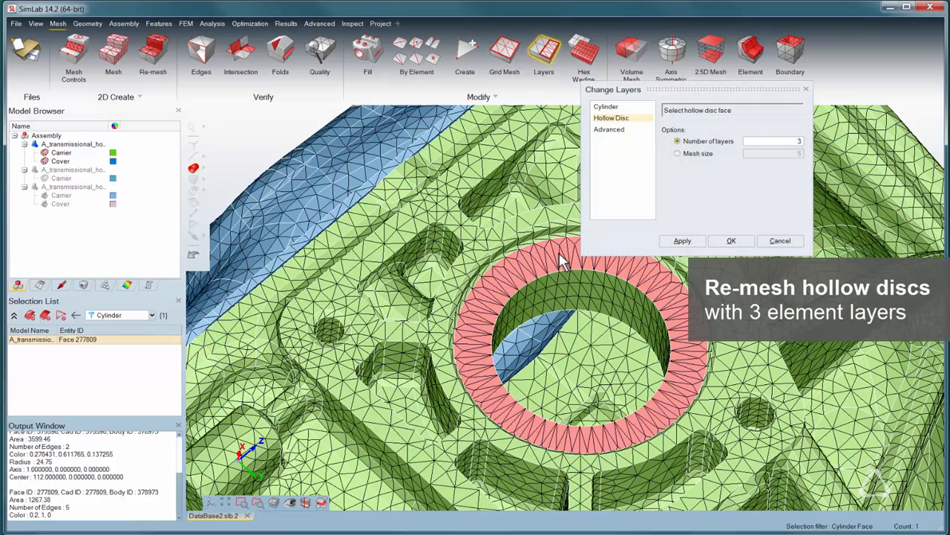
pyautogui.click(684, 240)
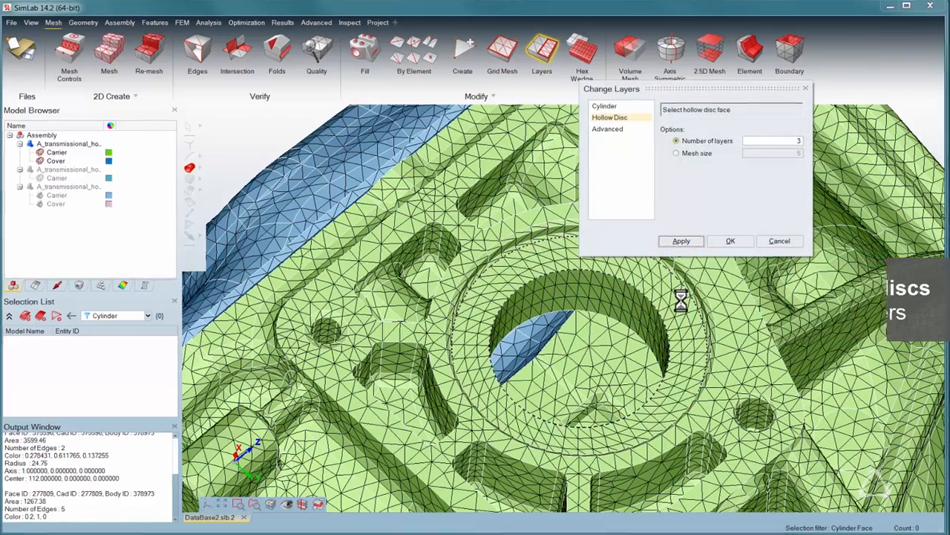
# Re-mesh the cylindrical wall of the central bore with 4 element layers.
pyautogui.click(604, 107)
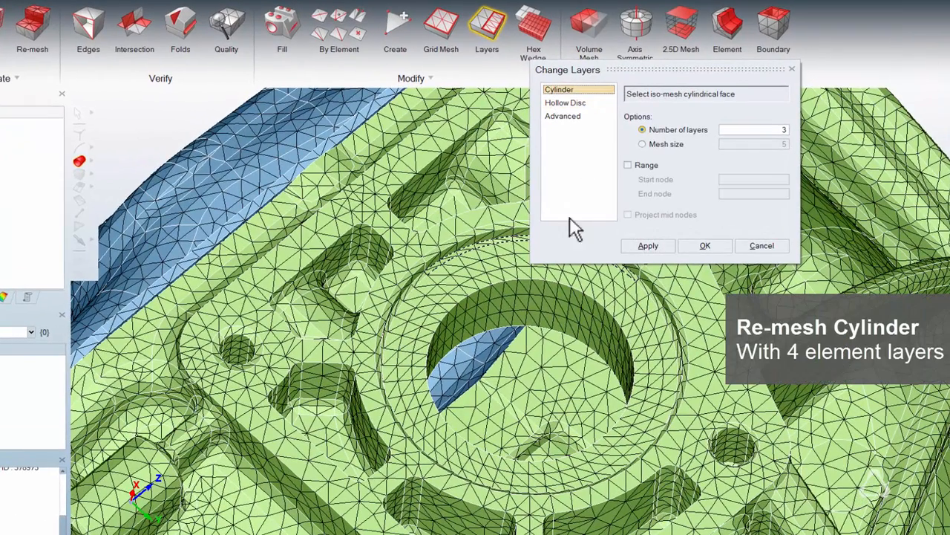
pyautogui.click(557, 297)
pyautogui.click(787, 130)
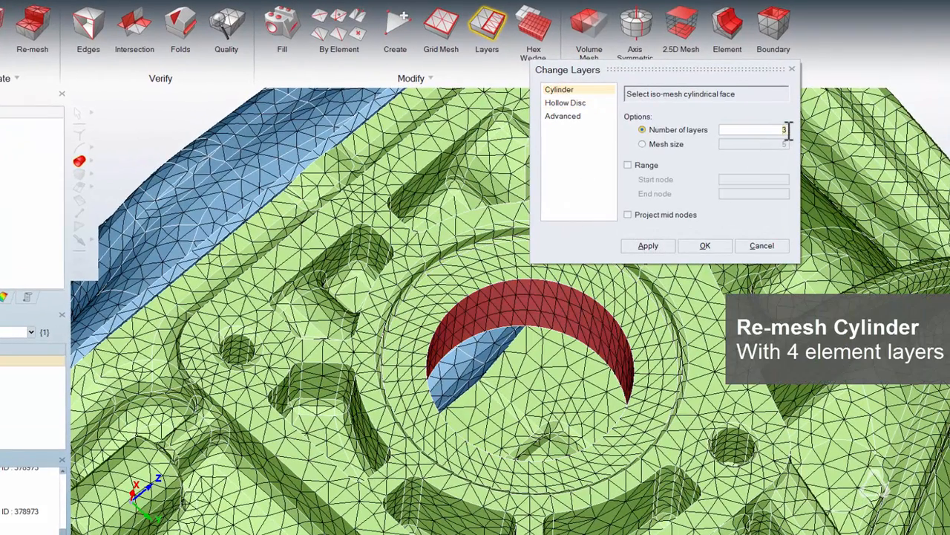
pyautogui.click(653, 246)
pyautogui.click(791, 70)
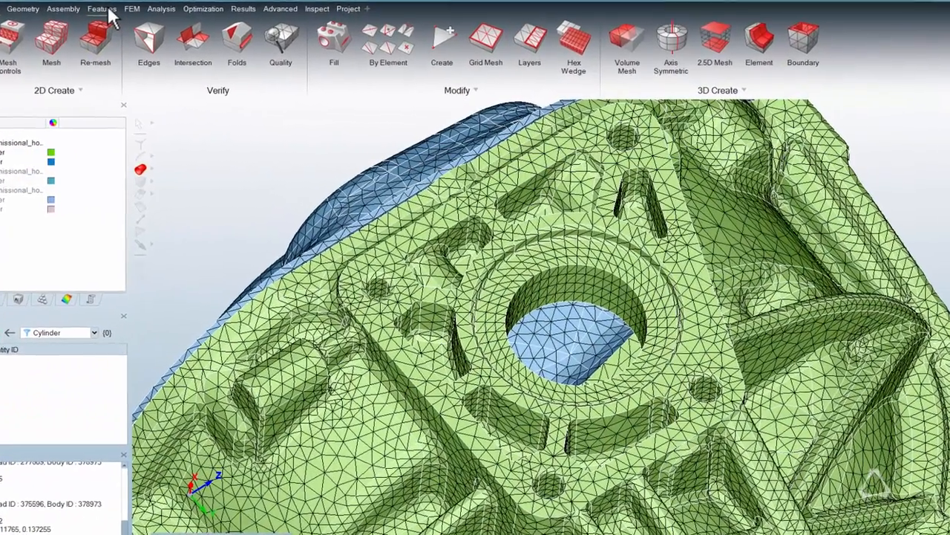
# Remove the chamfers around the central bore's outer ring and the four small flange holes, selecting them as fillet loops with Collapse elements enabled.
pyautogui.click(134, 14)
pyautogui.click(392, 53)
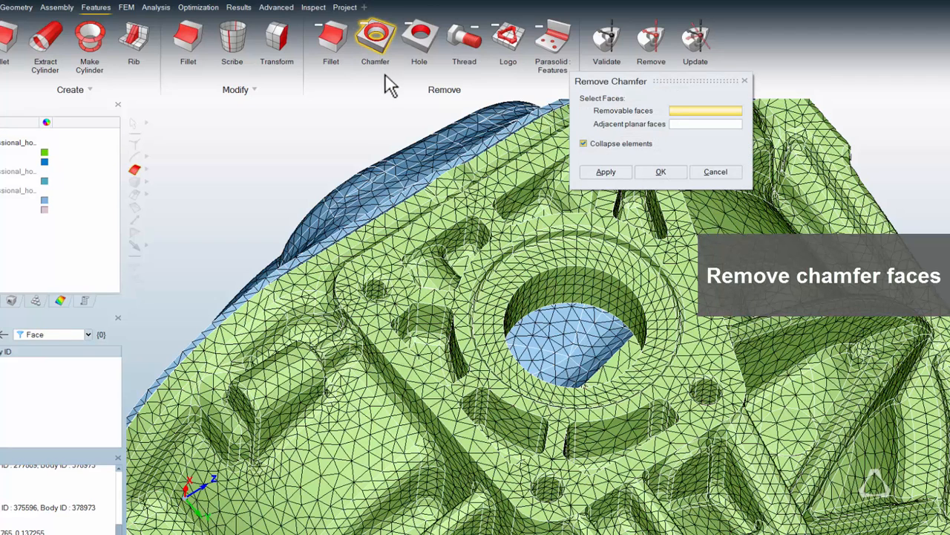
pyautogui.rightClick(437, 173)
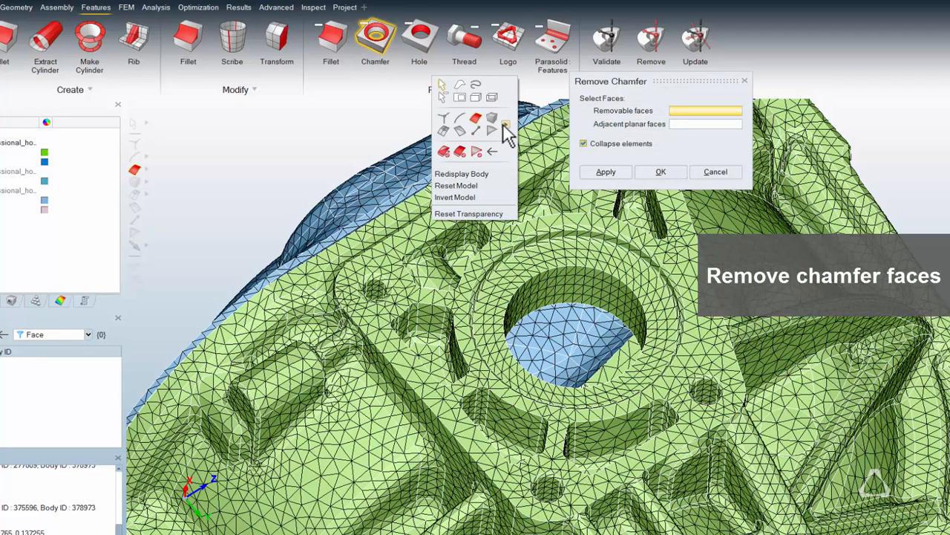
pyautogui.moveTo(516, 133)
pyautogui.click(531, 109)
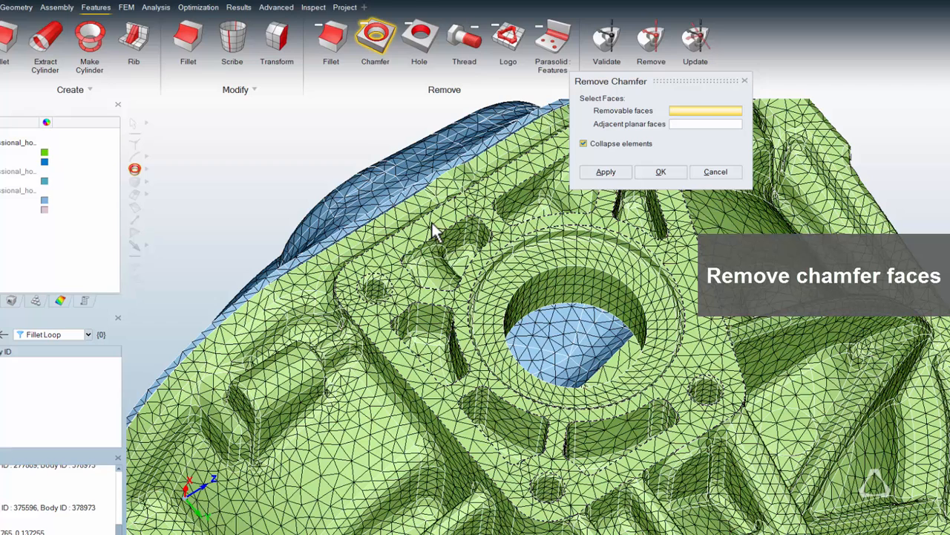
pyautogui.click(382, 286)
pyautogui.click(481, 288)
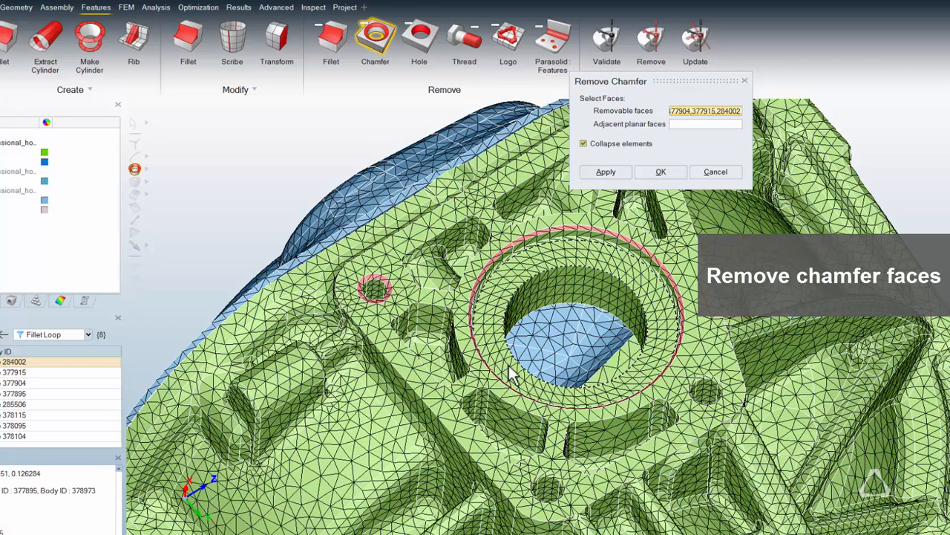
pyautogui.click(550, 484)
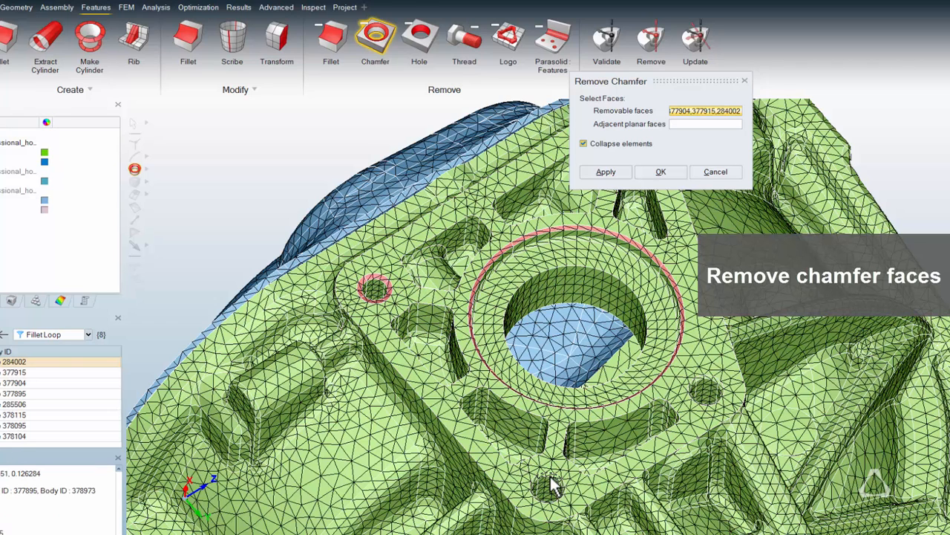
pyautogui.click(704, 380)
pyautogui.moveTo(607, 197); pyautogui.dragTo(520, 202, button='right')
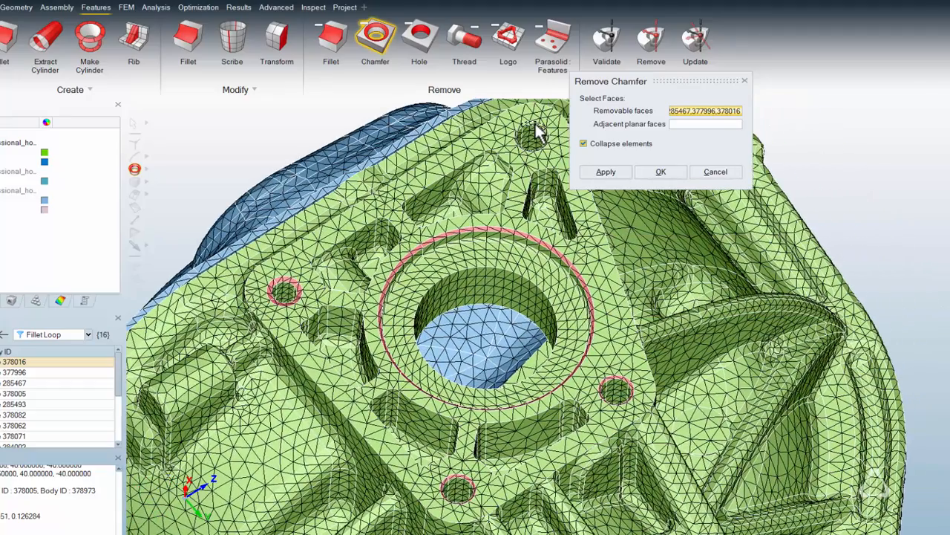
pyautogui.click(533, 127)
pyautogui.click(606, 172)
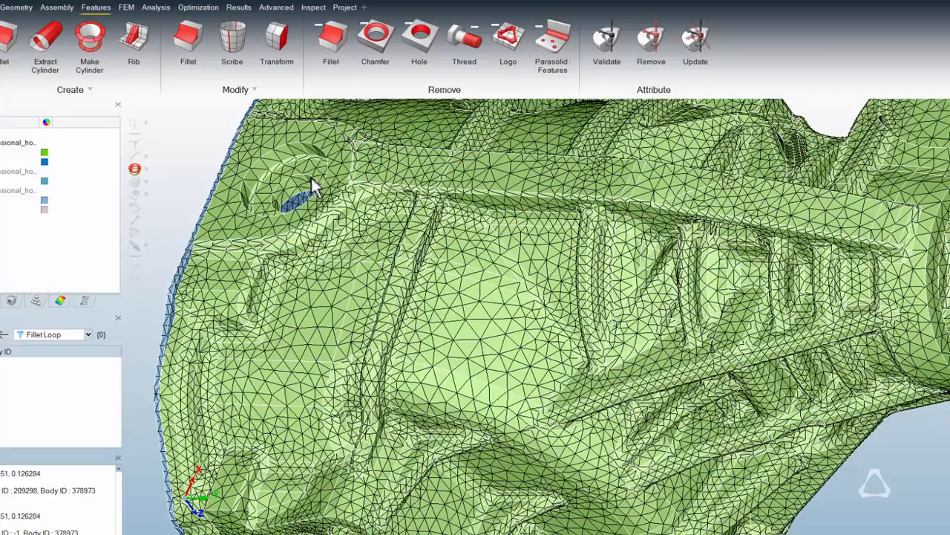
# Remove the fillet loop along the long carrier rib, showing its length direction edges and keeping Merge faces enabled.
pyautogui.click(333, 41)
pyautogui.click(411, 318)
pyautogui.moveTo(457, 310); pyautogui.dragTo(457, 310, button='middle')
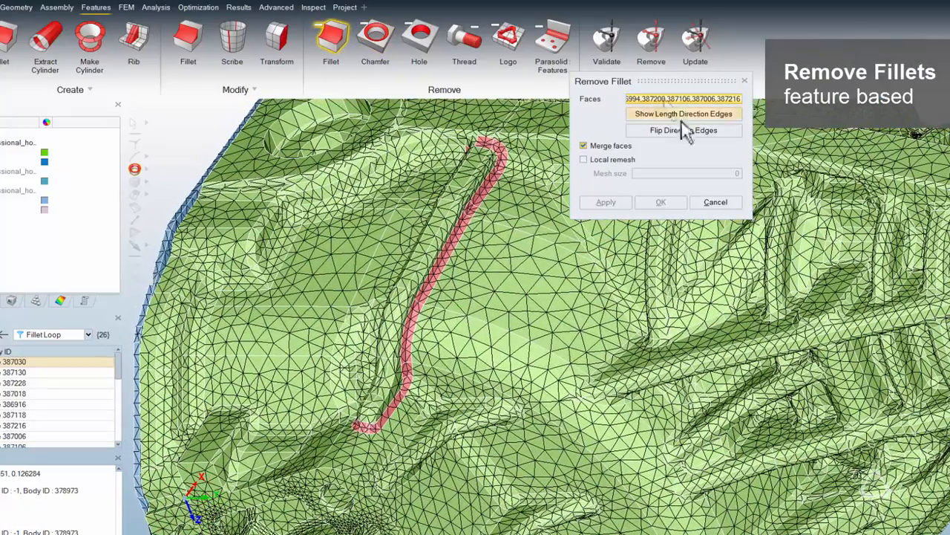
pyautogui.click(681, 128)
pyautogui.click(614, 203)
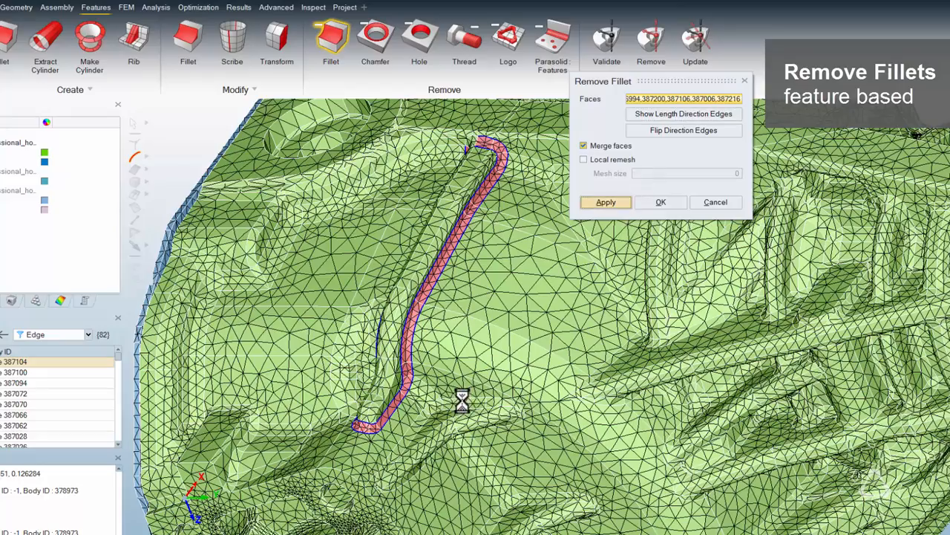
# Set up Flatten Face with the floor faces of four pockets near the carrier's tubular end as base faces and automatic adjacent faces.
pyautogui.scroll(3, 460, 295)
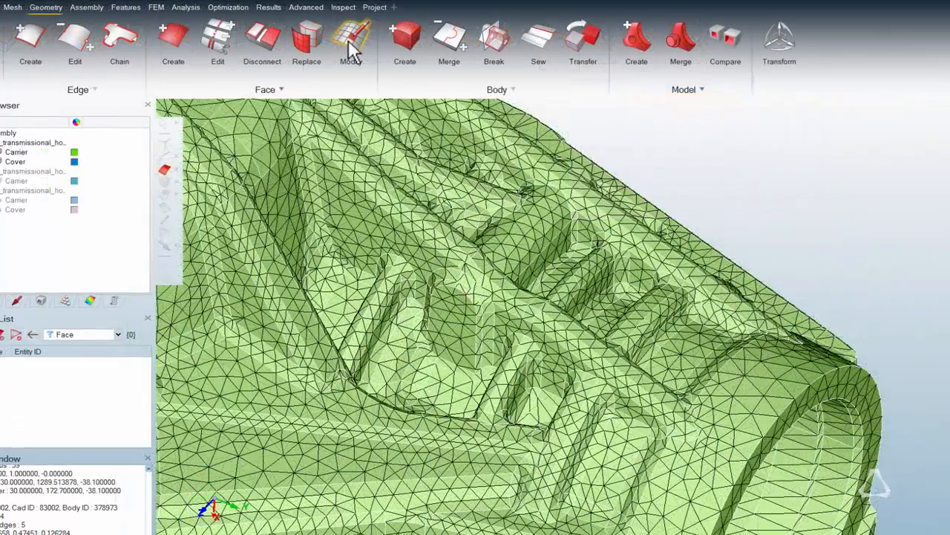
pyautogui.click(348, 40)
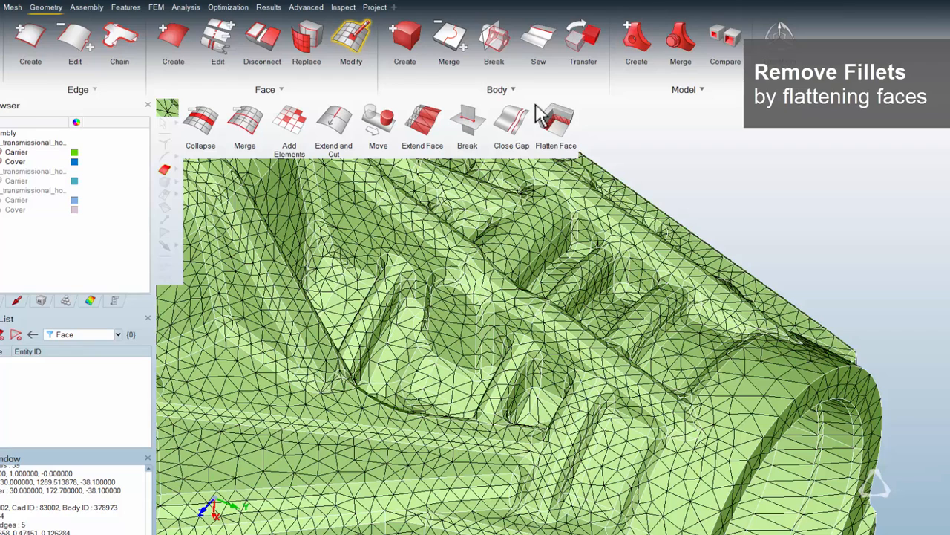
pyautogui.click(563, 130)
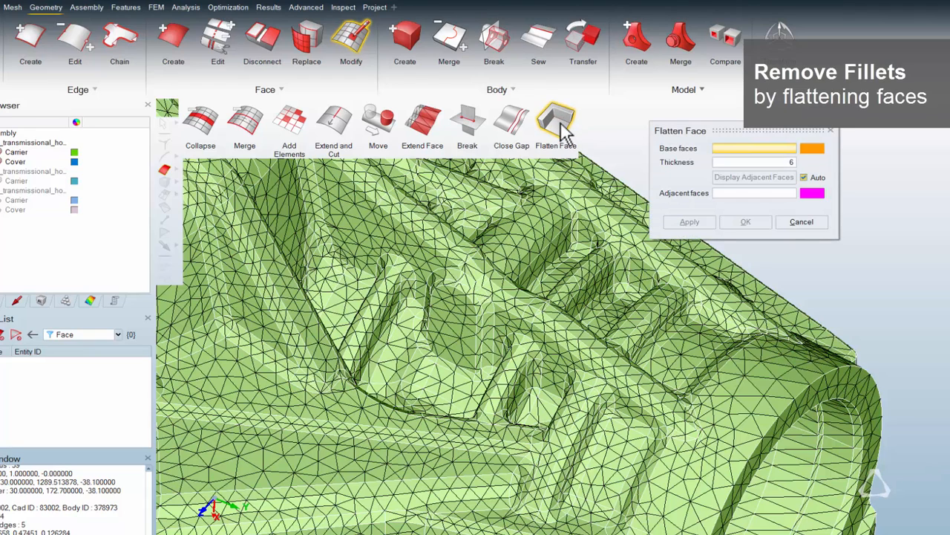
pyautogui.click(706, 339)
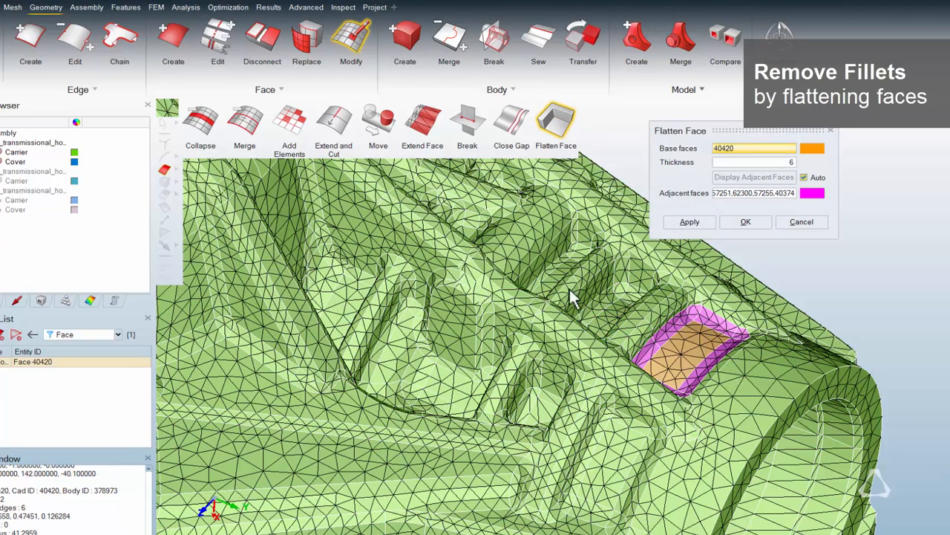
pyautogui.click(555, 274)
pyautogui.click(613, 449)
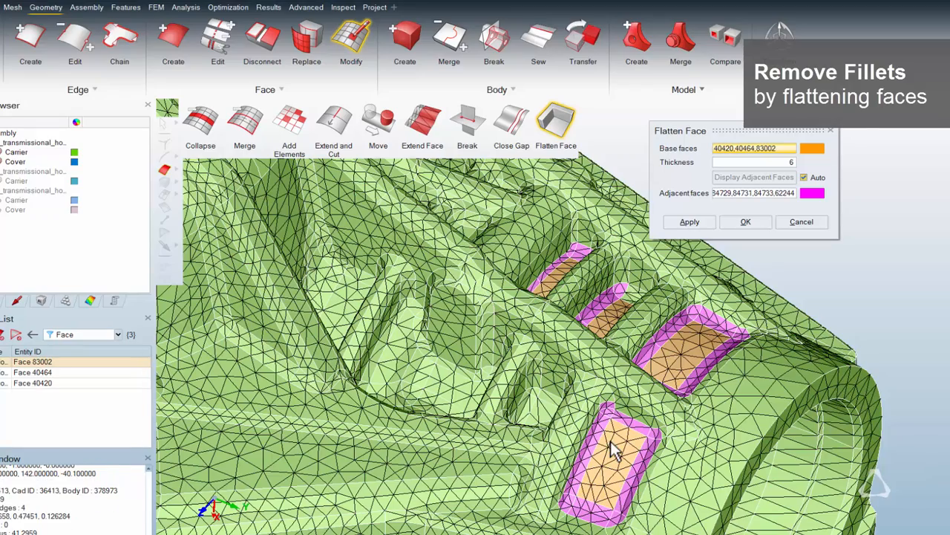
# Correct the adjacent face selection at two pocket edges and flatten the four pocket floors with thickness 6.
pyautogui.click(756, 194)
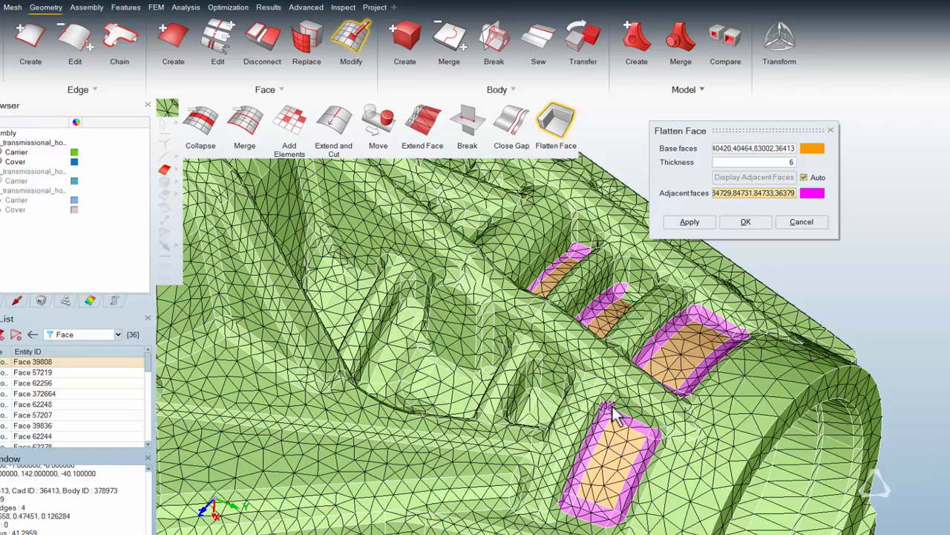
pyautogui.click(613, 406)
pyautogui.moveTo(615, 403)
pyautogui.mouseDown(button='middle')
pyautogui.moveTo(620, 267)
pyautogui.moveTo(641, 291)
pyautogui.mouseUp(button='middle')
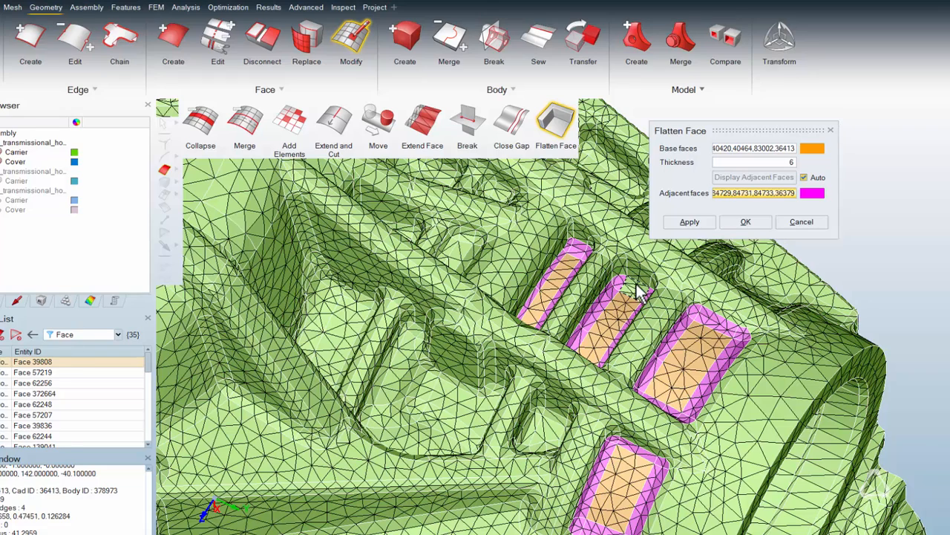
pyautogui.click(637, 286)
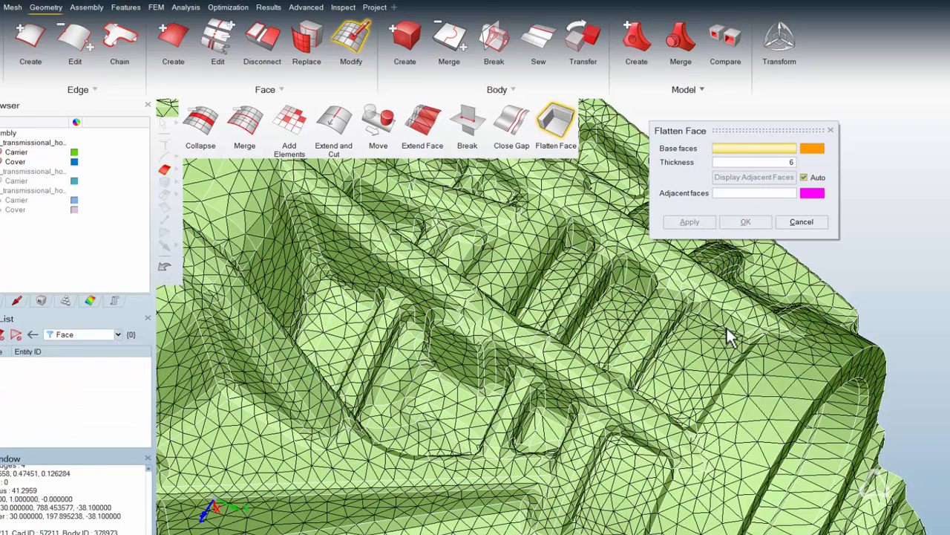
# Locally re-mesh the four flattened pocket floor faces with Tri3 elements, average size 6.5, preserving boundary edges.
pyautogui.click(13, 7)
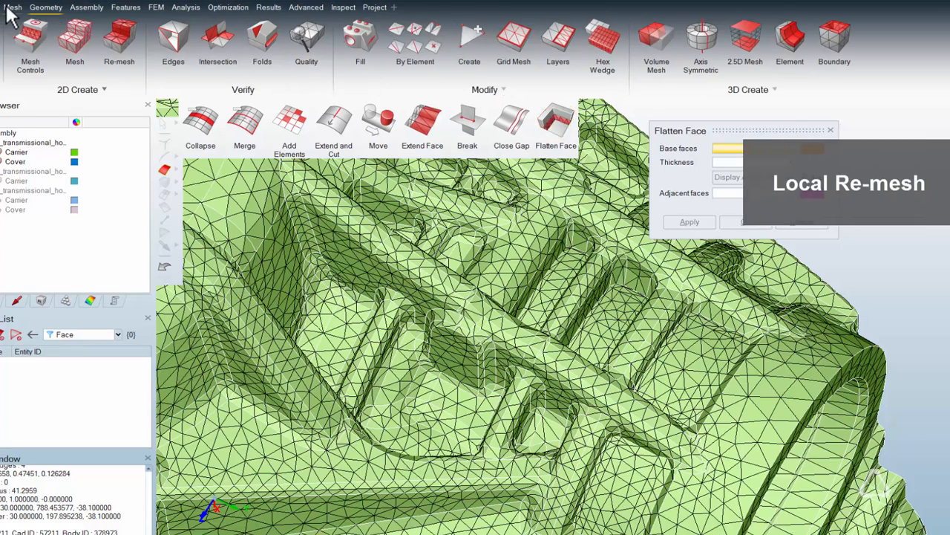
pyautogui.click(122, 38)
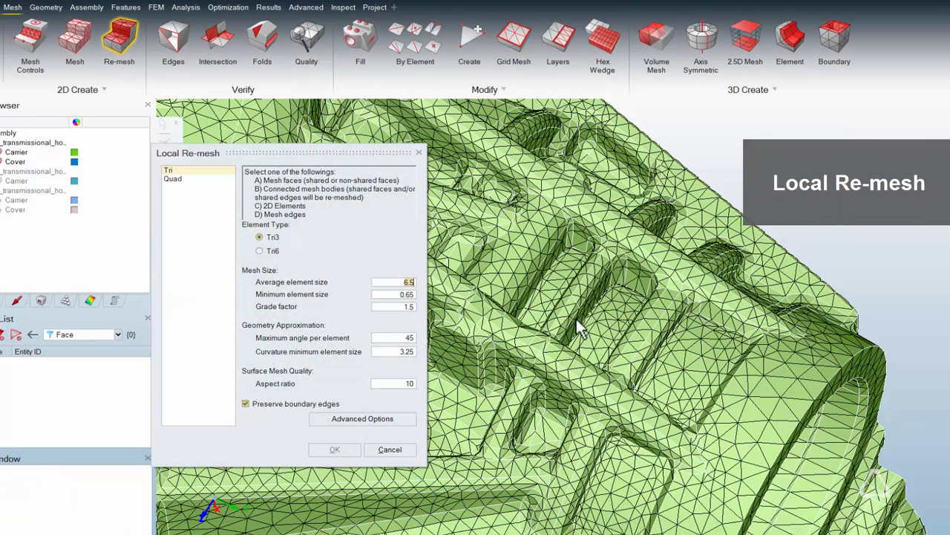
pyautogui.click(545, 303)
pyautogui.click(598, 332)
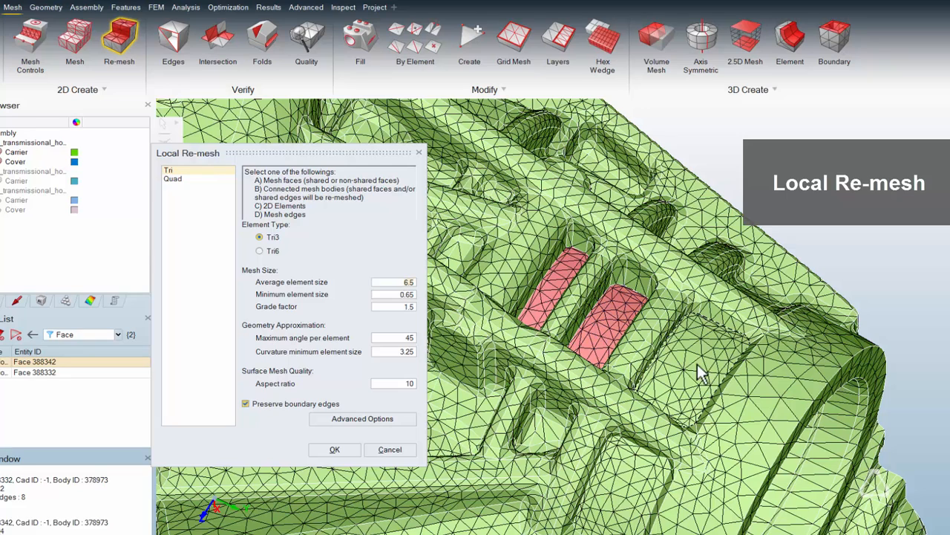
pyautogui.click(698, 365)
pyautogui.click(636, 490)
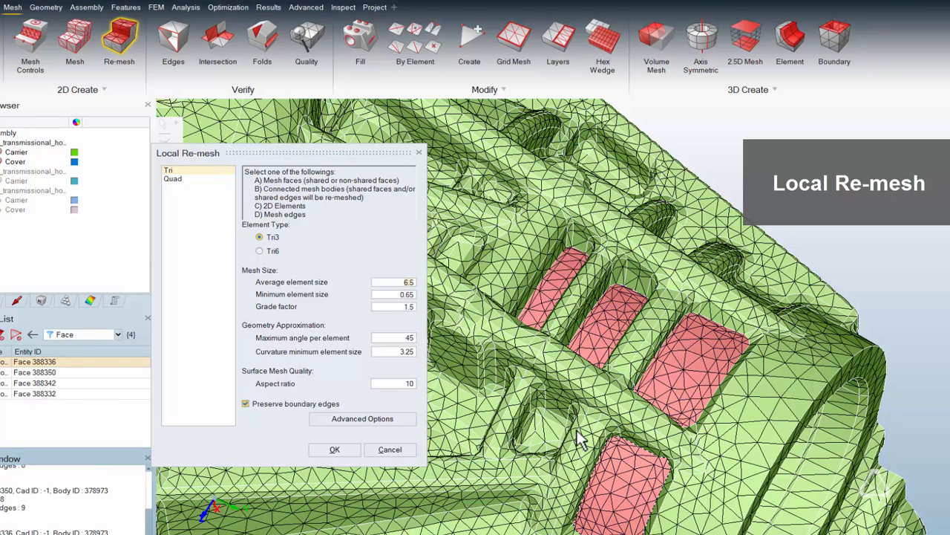
pyautogui.click(343, 450)
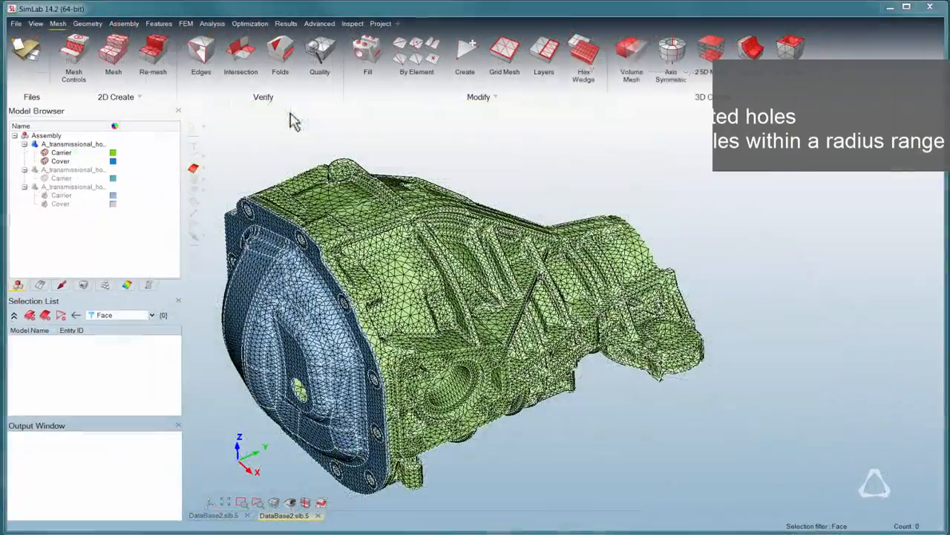
# Remove the large hole and the small hole on the carrier's mounting lug by face selection, with Local re-mesh enabled.
pyautogui.click(159, 23)
pyautogui.click(446, 52)
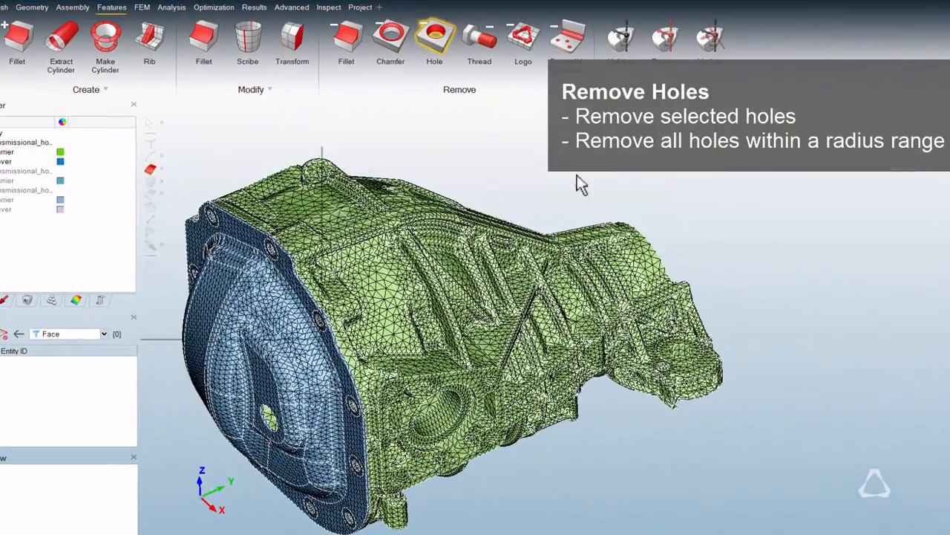
pyautogui.scroll(10, 645, 303)
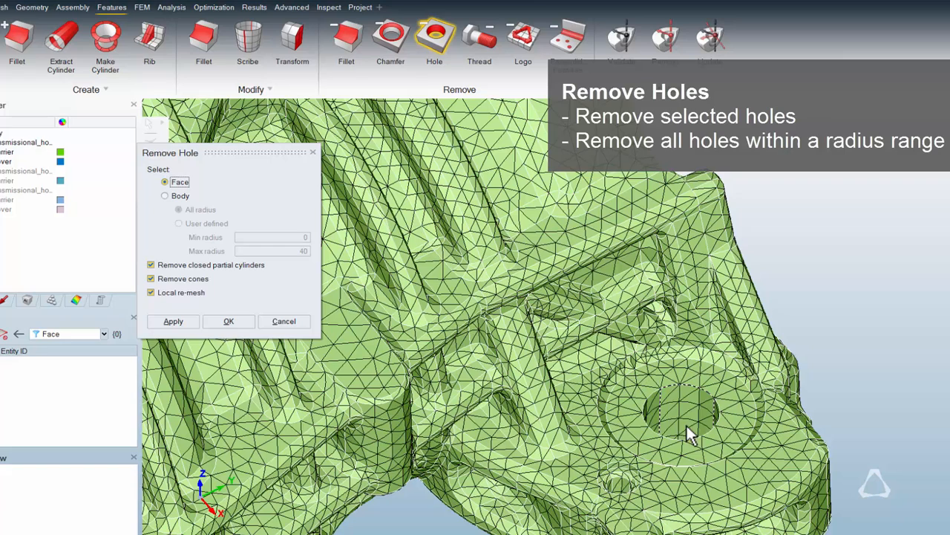
pyautogui.click(684, 428)
pyautogui.click(622, 480)
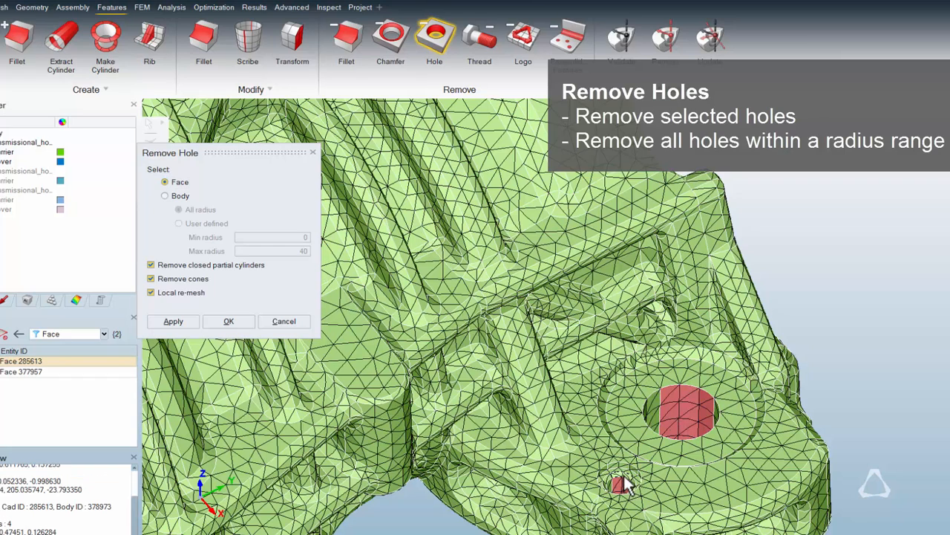
pyautogui.click(625, 468)
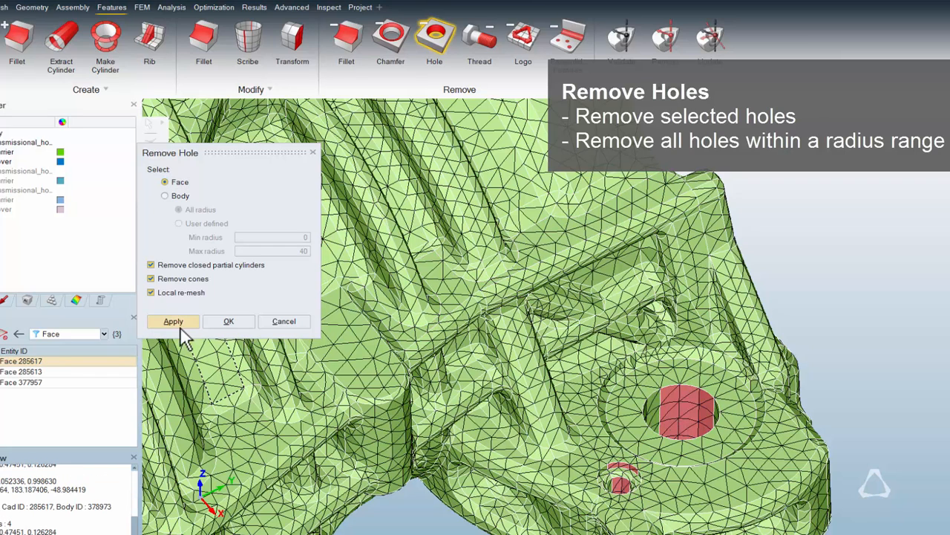
pyautogui.click(151, 293)
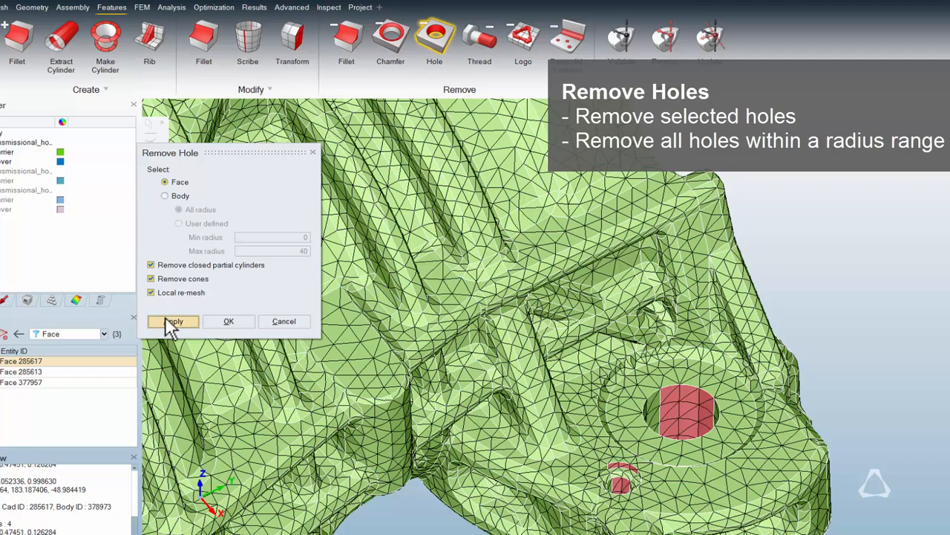
pyautogui.click(168, 321)
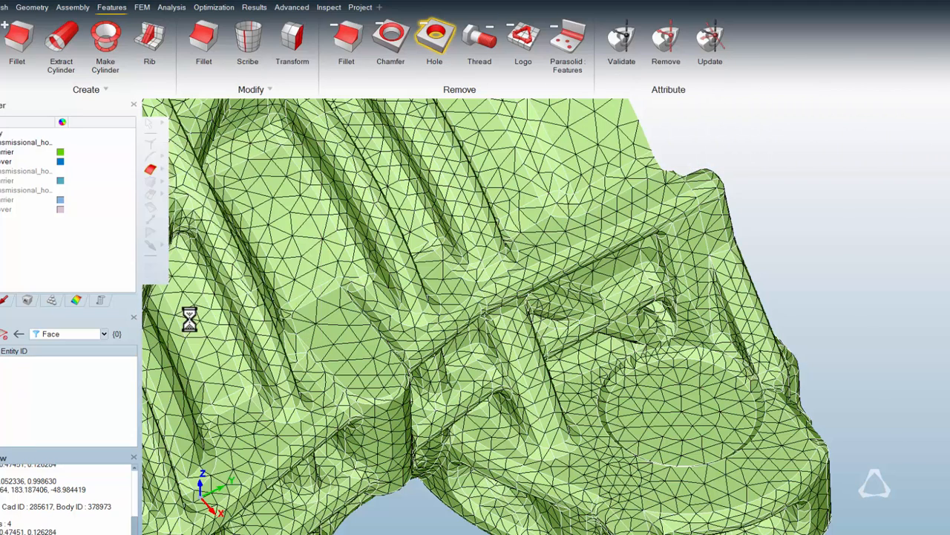
# Set up a plane alignment of faces with the mounting lug's circular recess floor and its surrounding wall faces as targets.
pyautogui.click(73, 7)
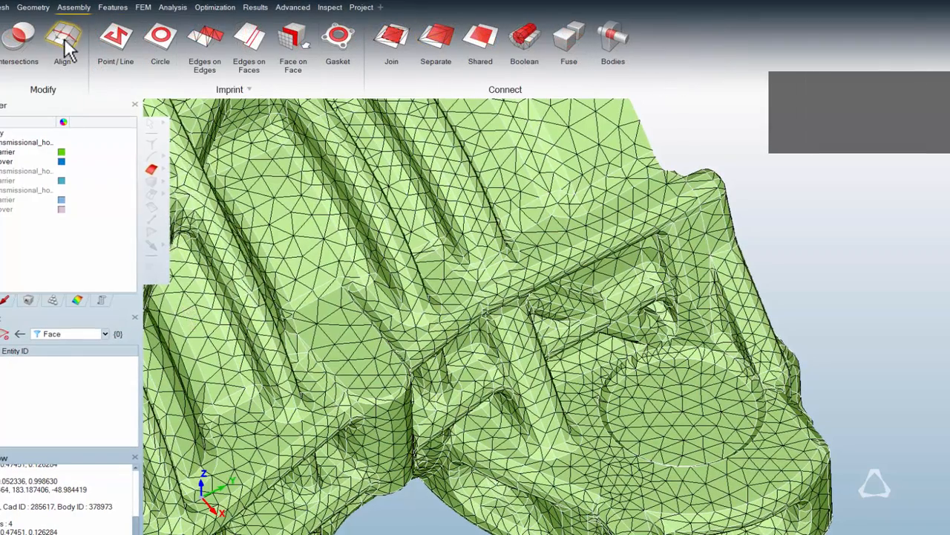
pyautogui.click(62, 44)
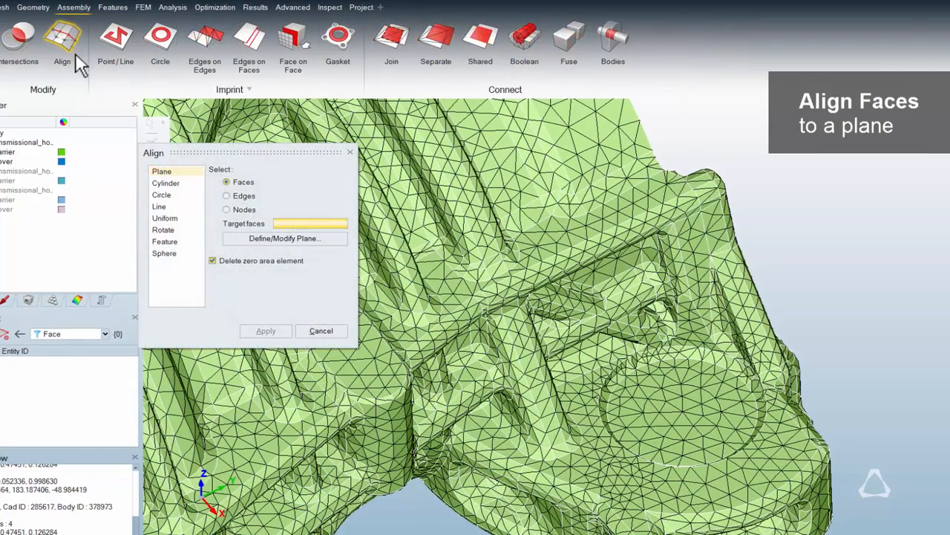
pyautogui.click(631, 395)
pyautogui.click(625, 372)
pyautogui.click(751, 408)
pyautogui.moveTo(746, 415); pyautogui.dragTo(696, 403, button='middle')
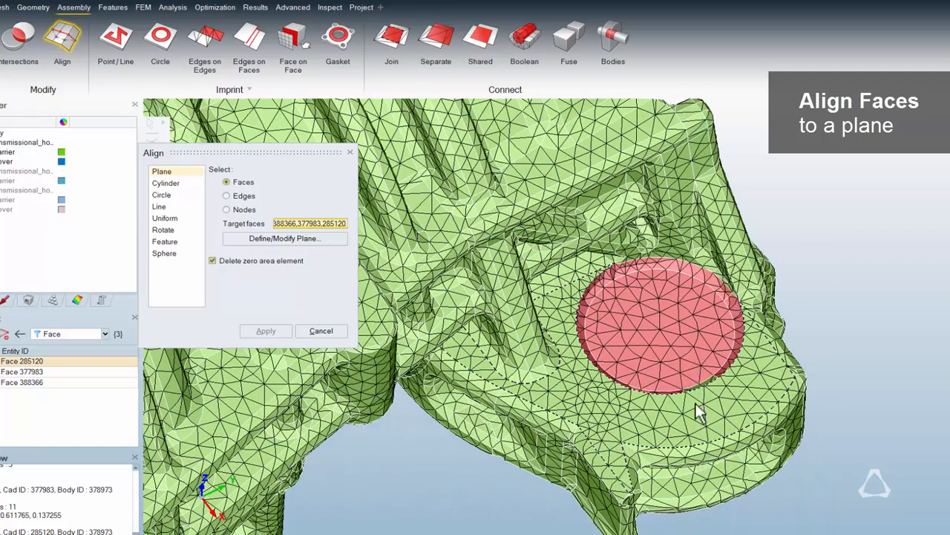
pyautogui.click(701, 383)
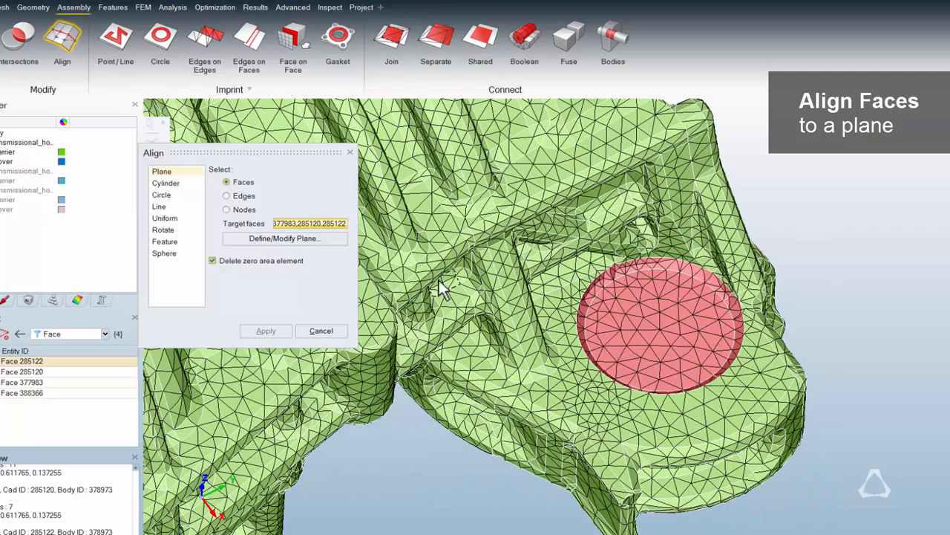
# Define the alignment plane from the planar lug face around the recess at distance 0 and align the target faces to it.
pyautogui.click(328, 240)
pyautogui.click(206, 266)
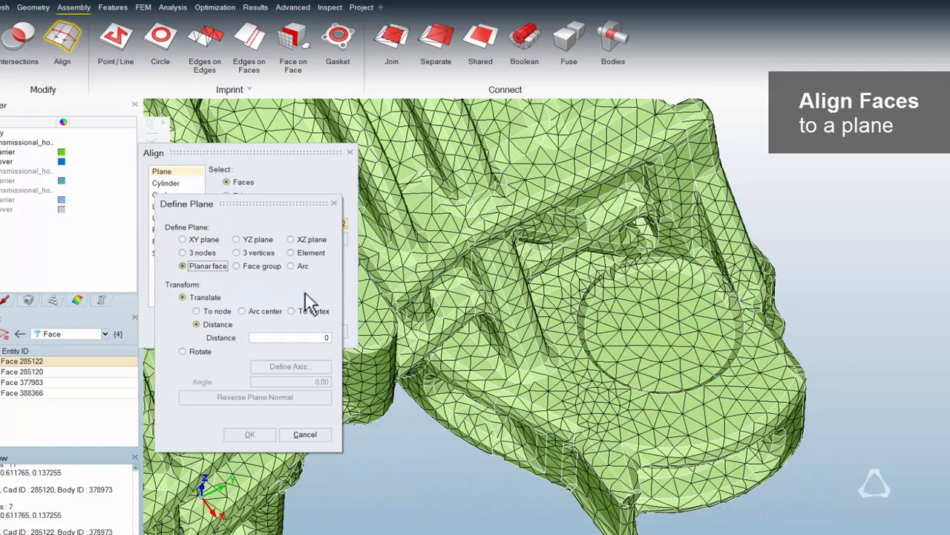
pyautogui.click(576, 382)
pyautogui.click(268, 431)
pyautogui.moveTo(303, 435); pyautogui.dragTo(409, 338, button='middle')
pyautogui.click(267, 332)
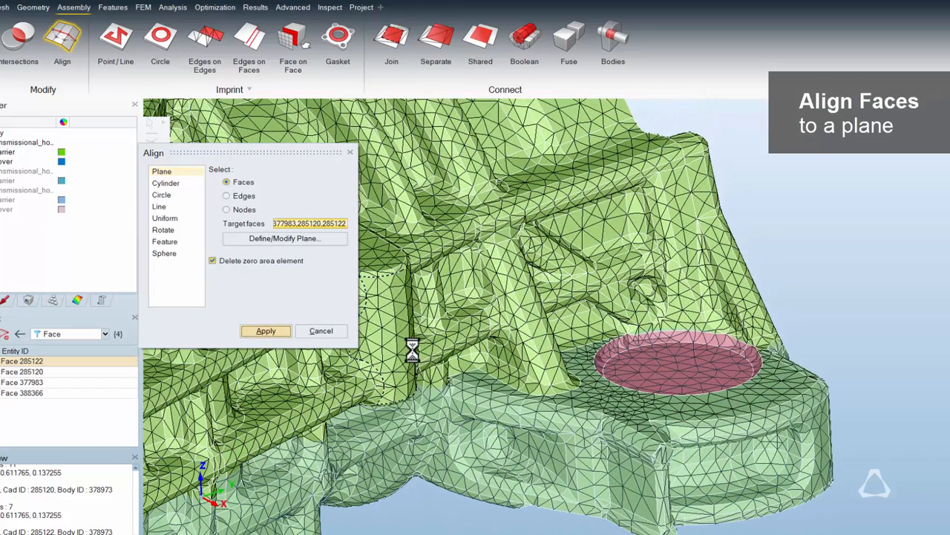
# Merge the aligned circular recess faces with the surrounding top face of the lug, using the Merge option for boundary edges.
pyautogui.click(34, 7)
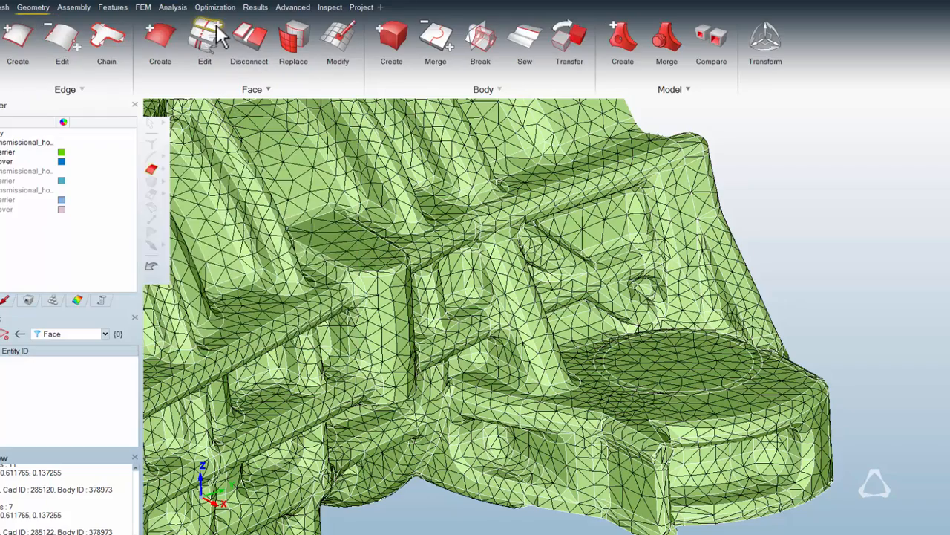
pyautogui.click(204, 40)
pyautogui.rightClick(524, 204)
pyautogui.click(564, 189)
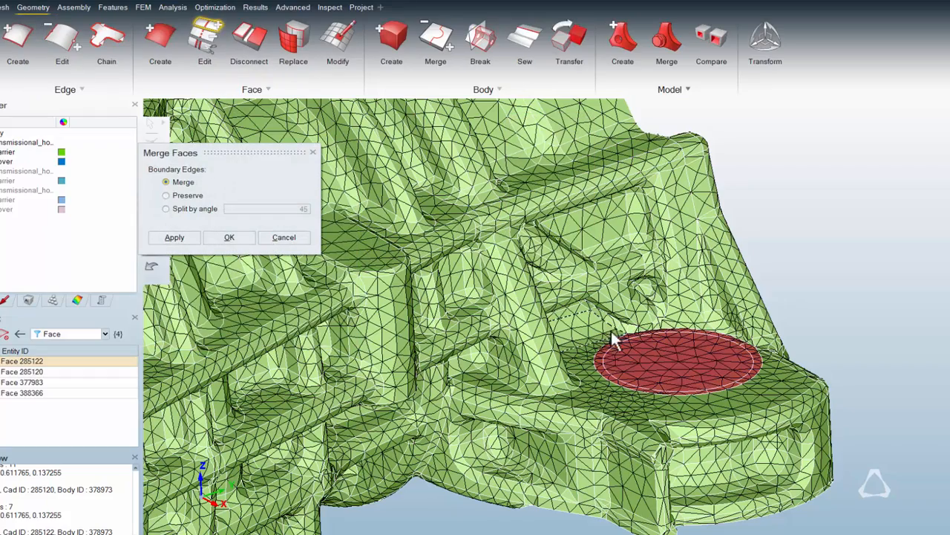
pyautogui.click(611, 387)
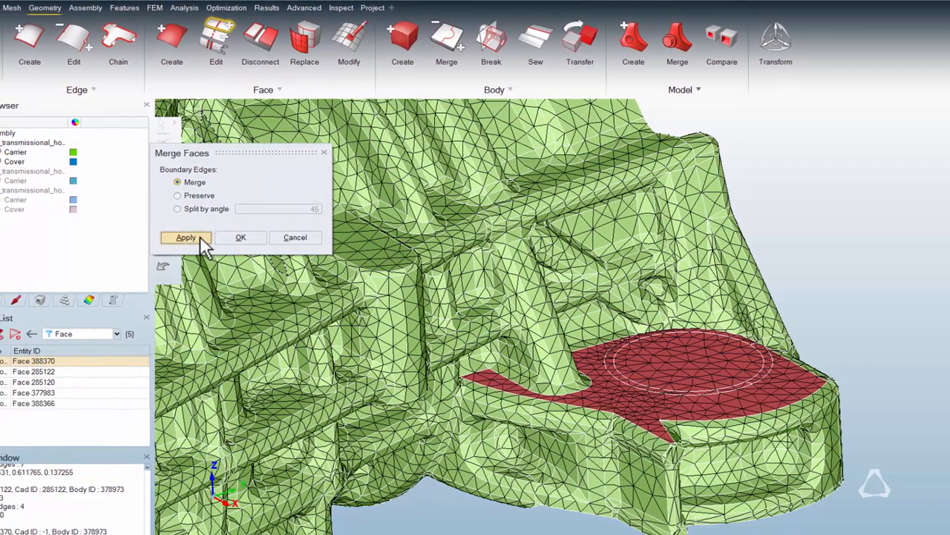
pyautogui.click(197, 240)
# Locally re-mesh the merged top face of the lug with Tri3 elements at average size 6.5.
pyautogui.click(15, 7)
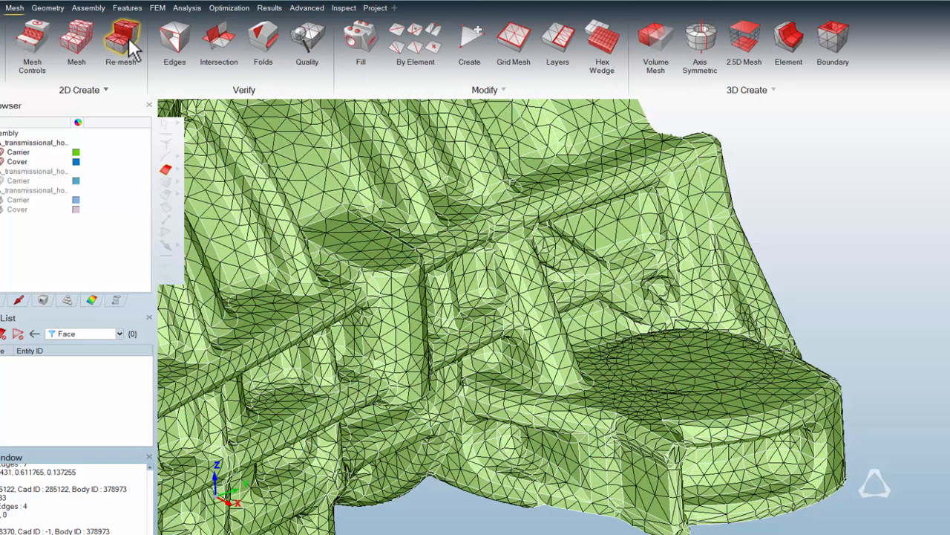
pyautogui.click(120, 46)
pyautogui.click(536, 399)
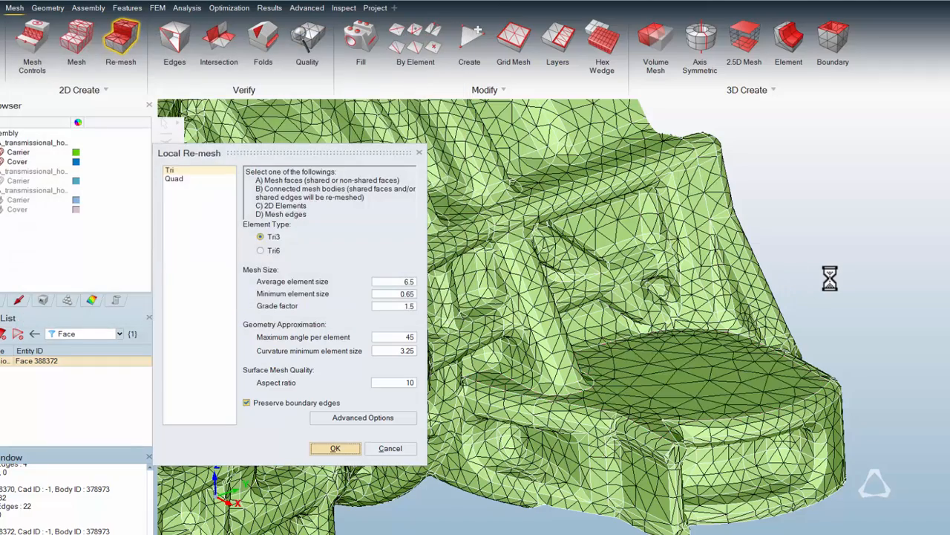
# Merge the three consecutive faces of the narrow strip along the carrier's long edge, merging their boundary edges.
pyautogui.moveTo(830, 280); pyautogui.dragTo(817, 323, button='middle')
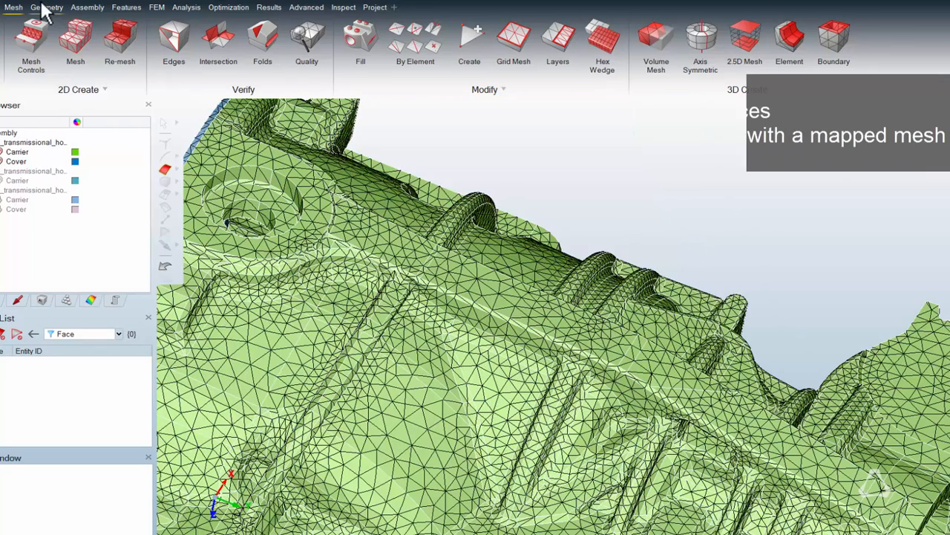
pyautogui.click(46, 7)
pyautogui.click(221, 37)
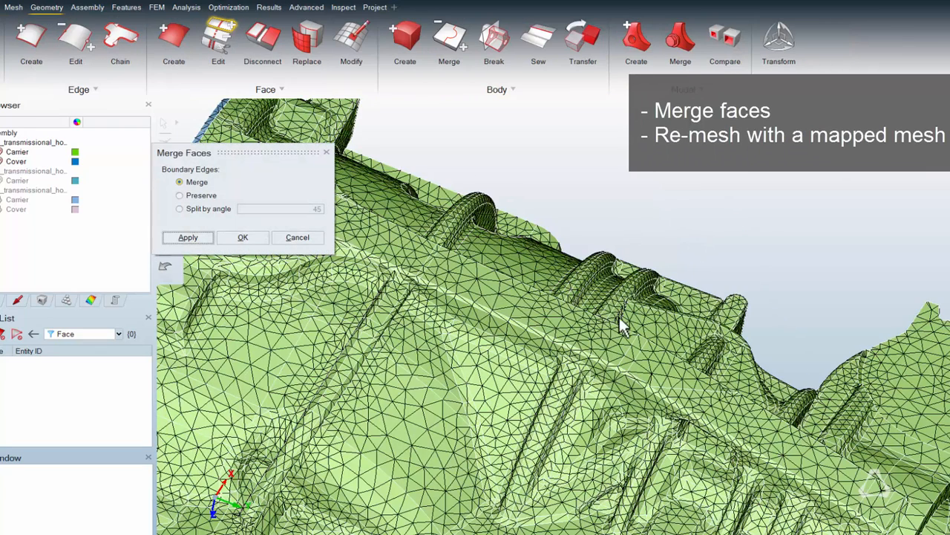
pyautogui.click(653, 361)
pyautogui.click(751, 424)
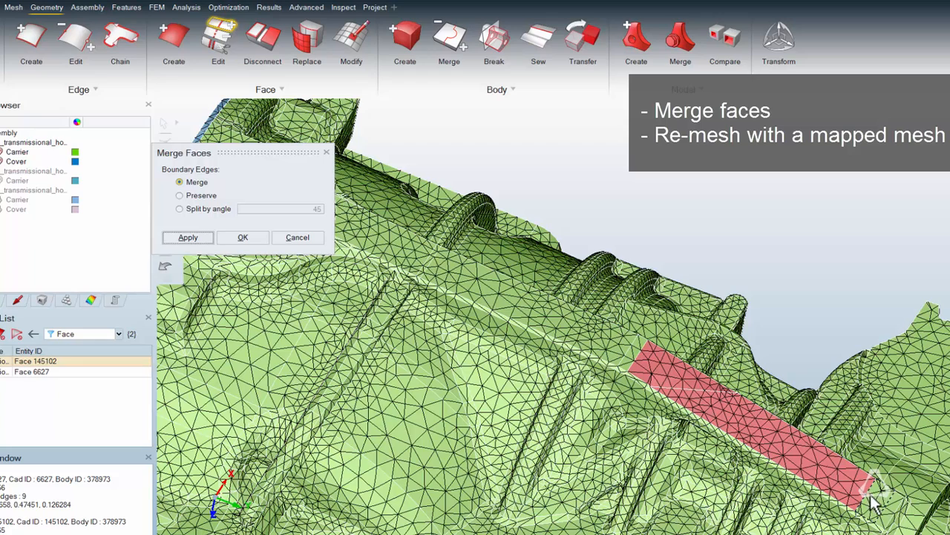
pyautogui.click(875, 503)
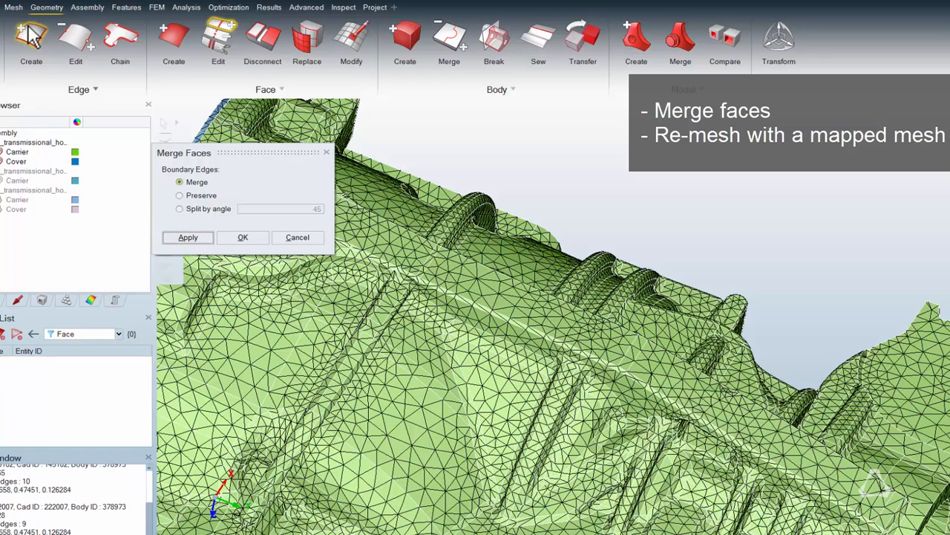
# Grid mesh the merged strip from its four corner nodes with 30 by 3 Tri elements, projected onto the input face.
pyautogui.click(13, 7)
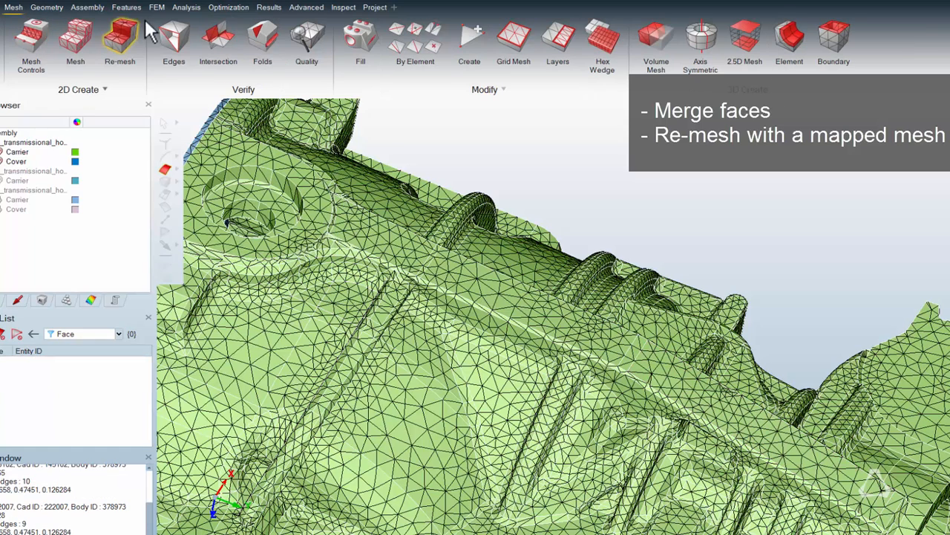
pyautogui.click(505, 41)
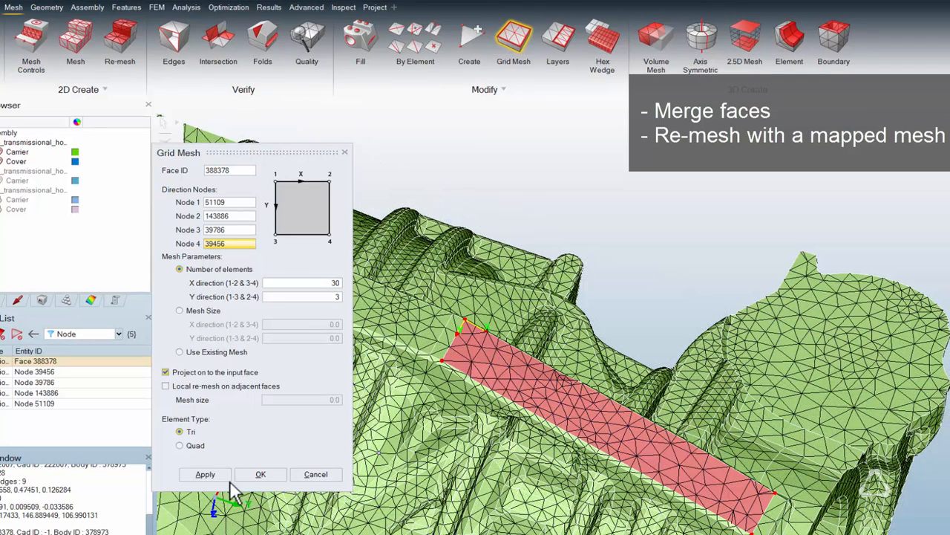
pyautogui.click(210, 476)
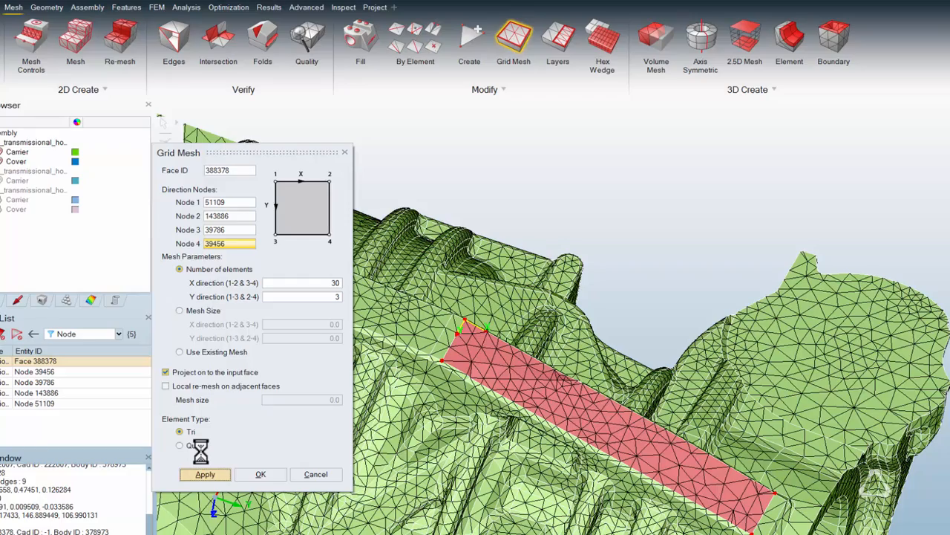
# Grid mesh the other strip face along the same carrier edge with 21 by 3 Tri elements between its corner nodes.
pyautogui.moveTo(417, 388); pyautogui.dragTo(603, 300, button='middle')
pyautogui.click(603, 300)
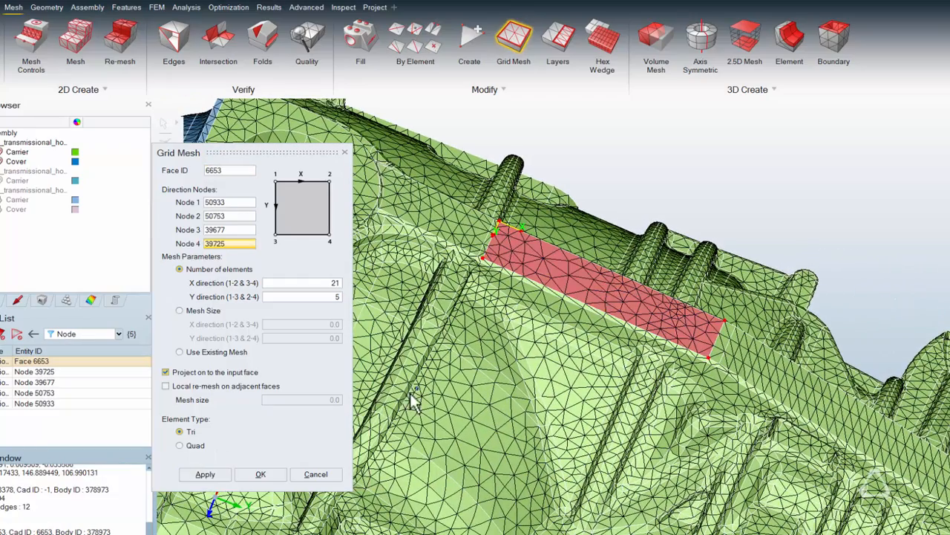
pyautogui.click(338, 296)
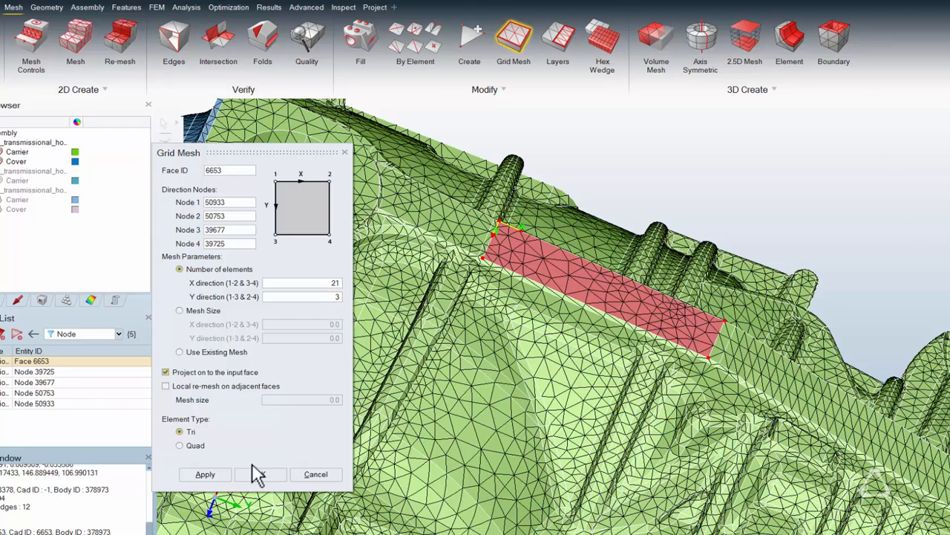
pyautogui.click(210, 475)
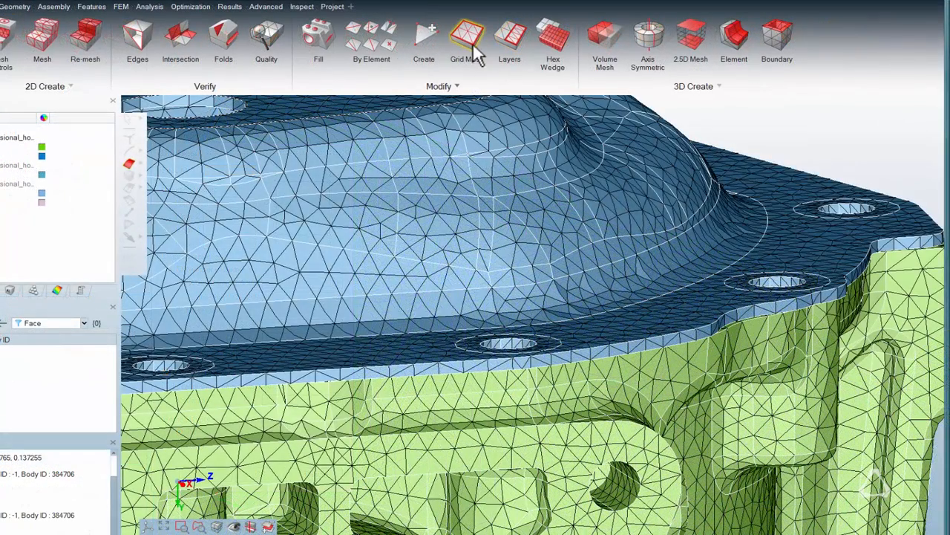
# Grid mesh the long fillet at the base of the cover's dome with 84 by 4 Tri elements, projected onto the input face.
pyautogui.click(472, 51)
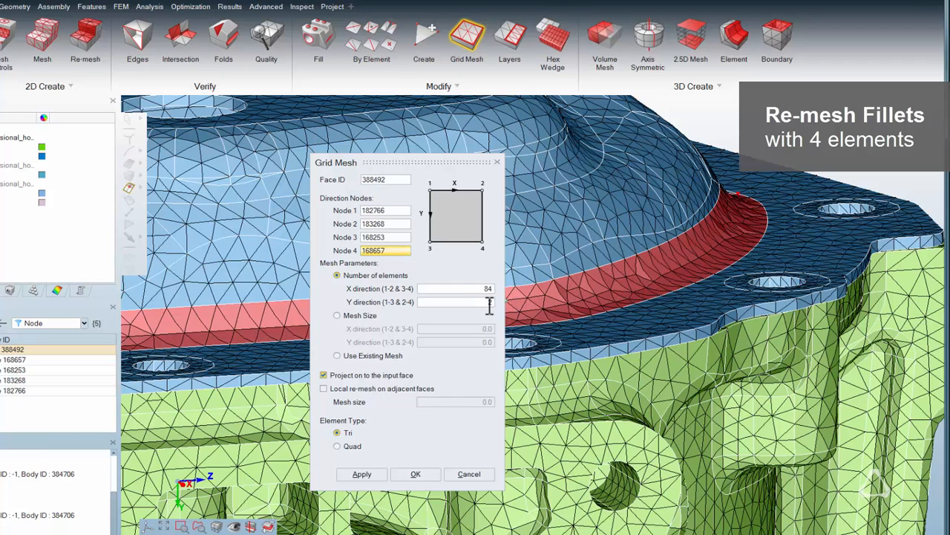
pyautogui.click(490, 303)
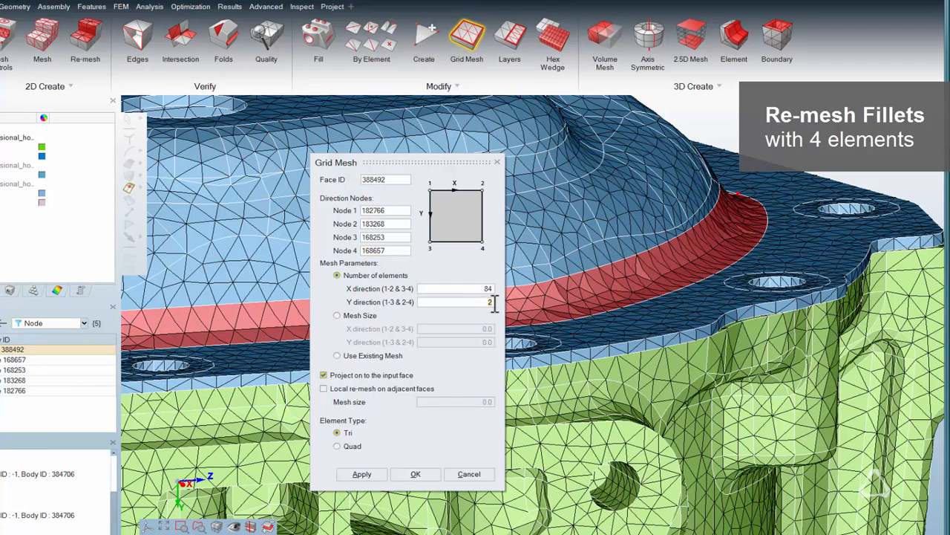
pyautogui.click(363, 475)
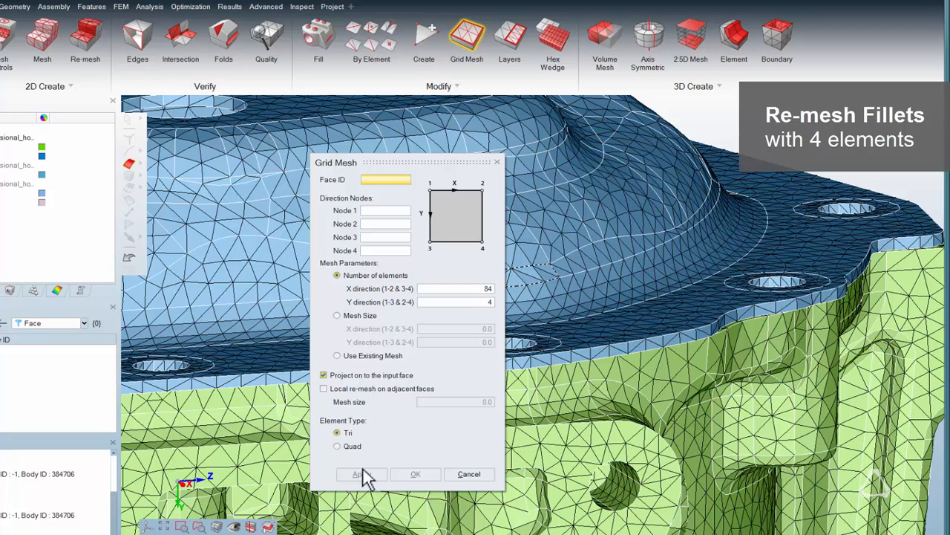
# Grid mesh the thin side face along the cover flange's edge with 111 by 2 Tri elements, projected onto the input face.
pyautogui.click(577, 359)
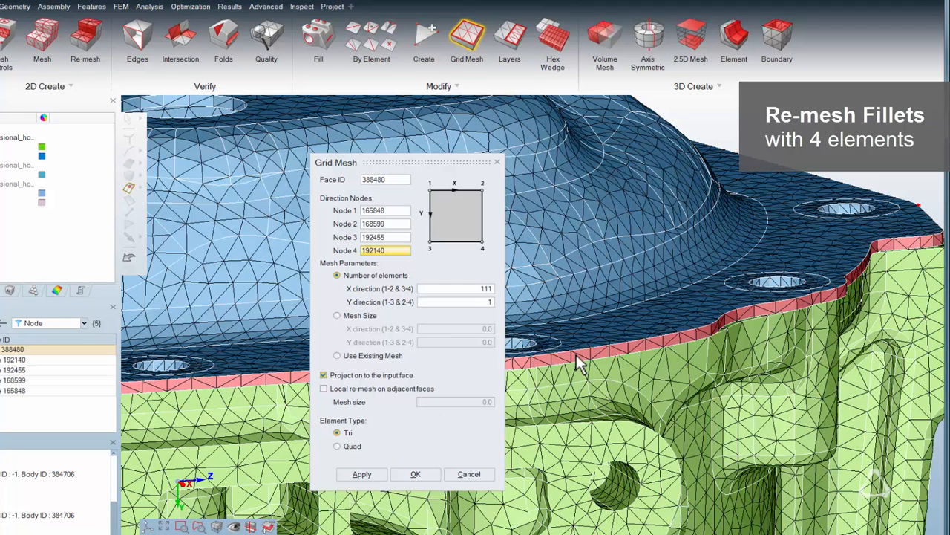
pyautogui.doubleClick(490, 301)
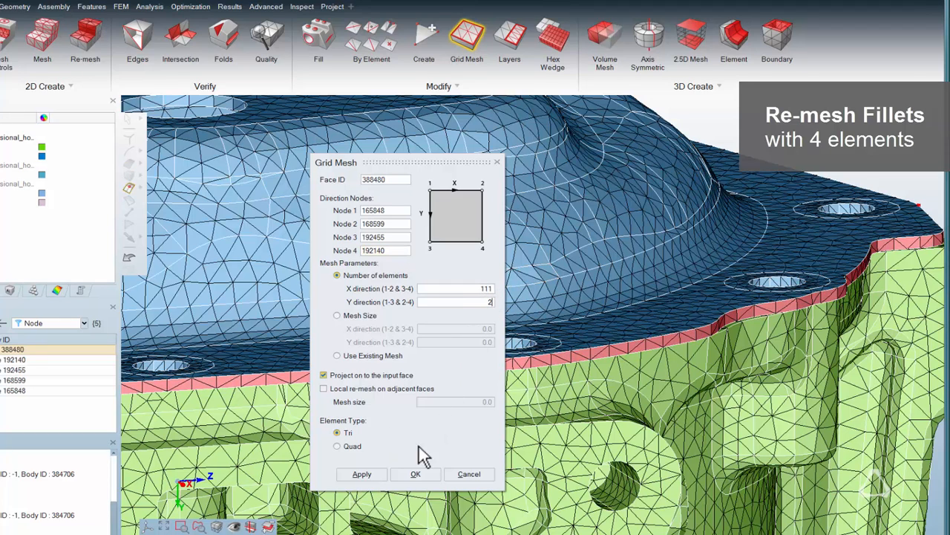
pyautogui.click(375, 473)
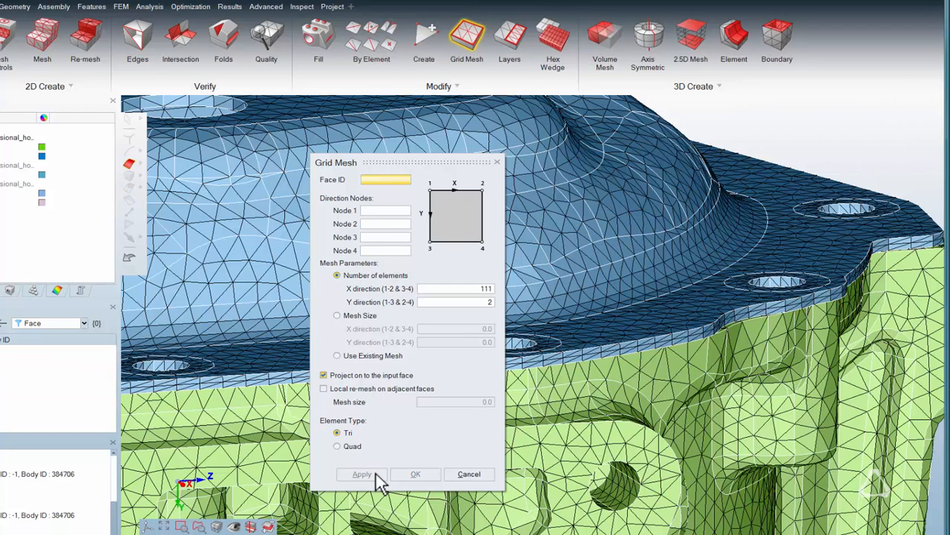
pyautogui.click(496, 162)
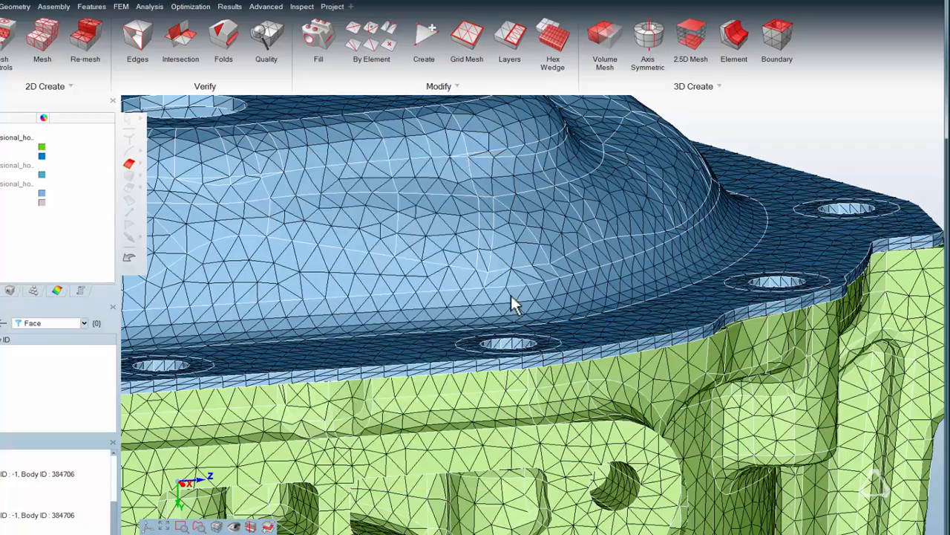
pyautogui.scroll(5, 511, 295)
pyautogui.scroll(-5, 491, 374)
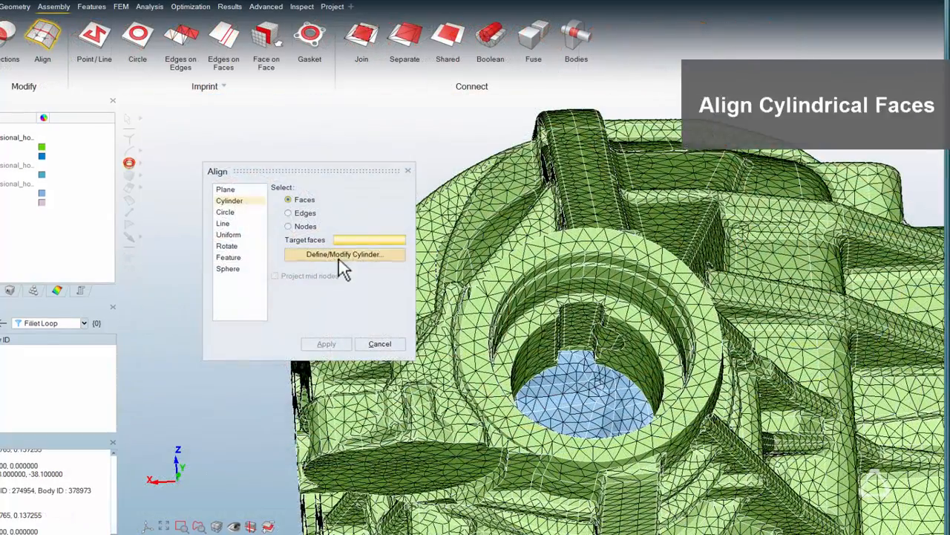
# Define the alignment cylinder from the cylindrical face inside the carrier's large round bore.
pyautogui.click(343, 255)
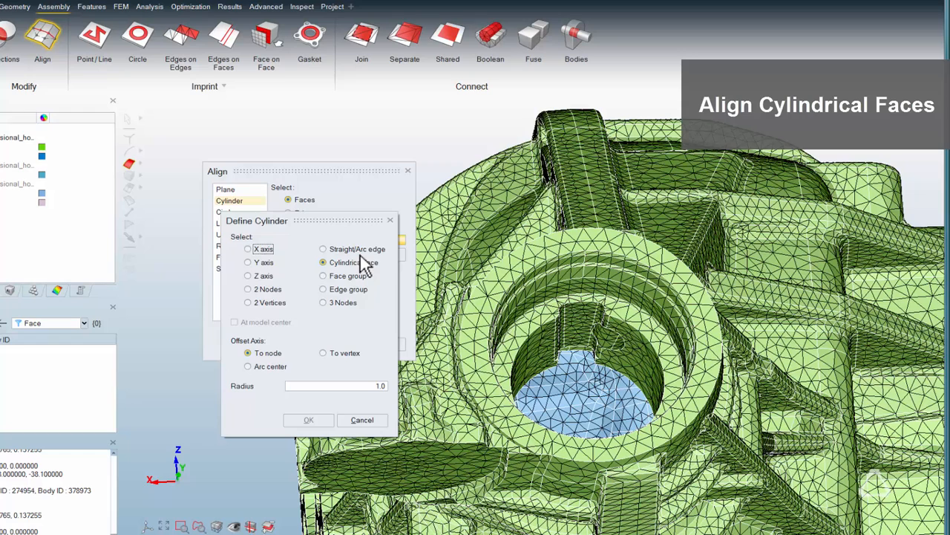
pyautogui.click(543, 276)
pyautogui.click(308, 420)
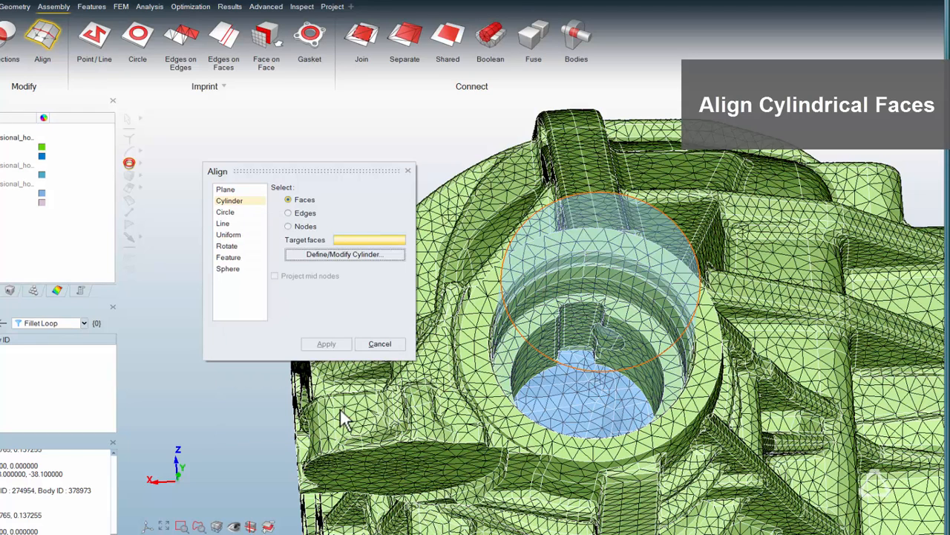
# Align all the face loops around the upper step of the carrier's round bore to the defined cylinder.
pyautogui.click(544, 265)
pyautogui.click(546, 271)
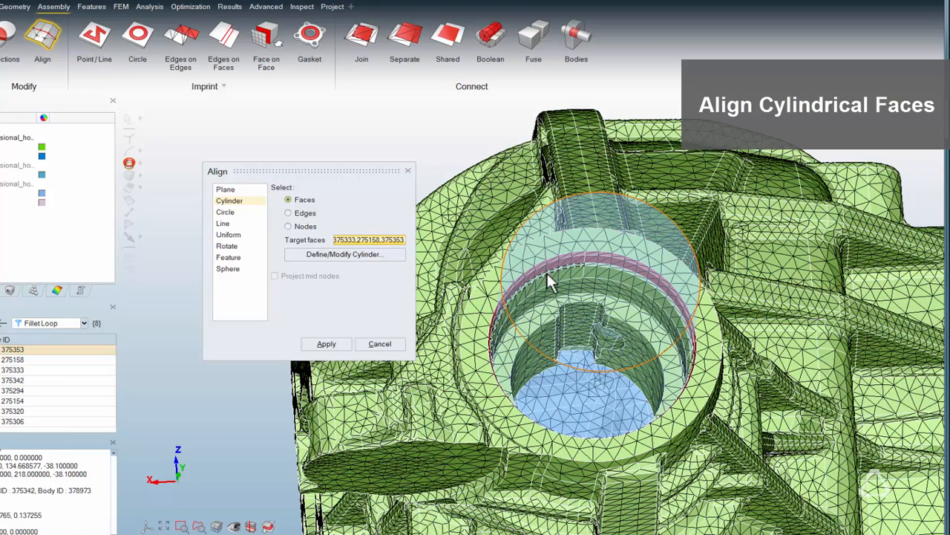
pyautogui.click(547, 275)
pyautogui.click(551, 283)
pyautogui.click(552, 291)
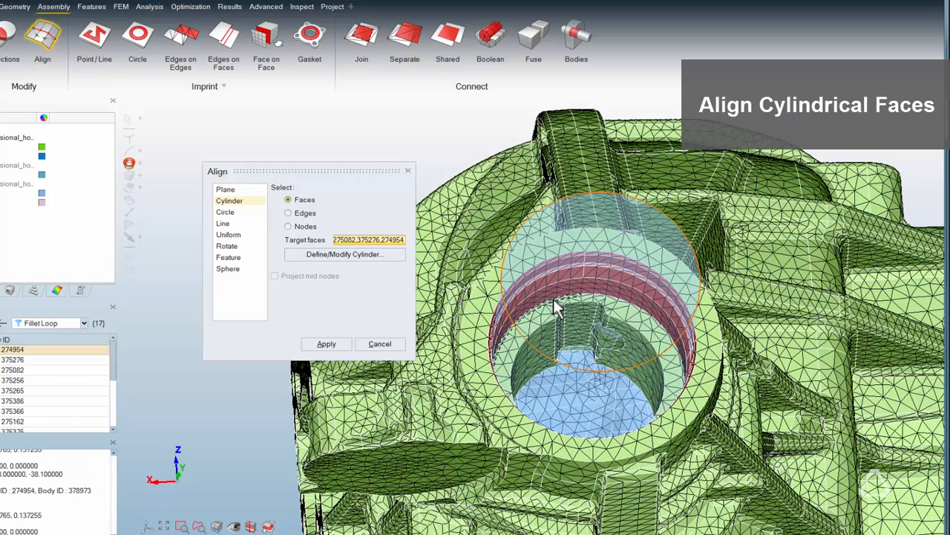
pyautogui.click(553, 299)
pyautogui.click(344, 346)
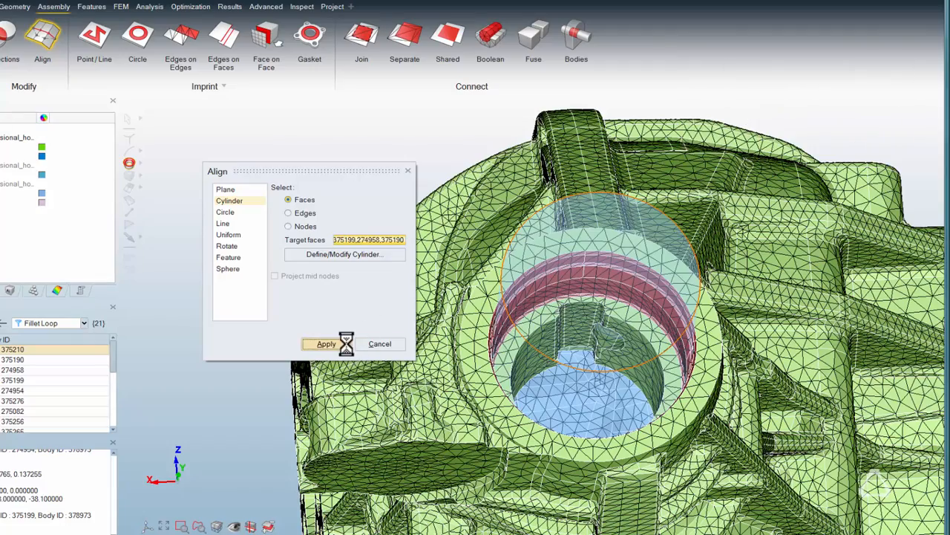
# Merge the aligned faces of the bore's upper step, merging their boundary edges.
pyautogui.moveTo(510, 333); pyautogui.dragTo(532, 285, button='middle')
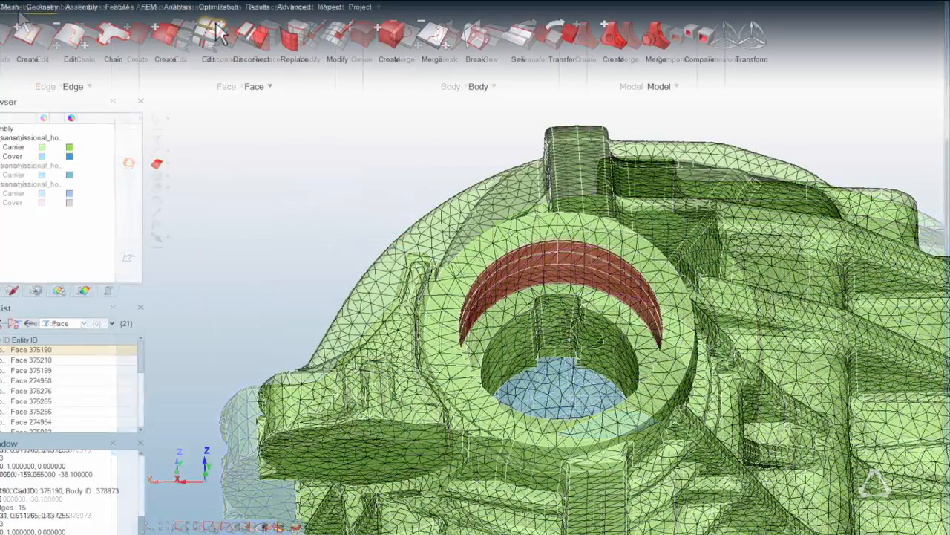
pyautogui.click(212, 32)
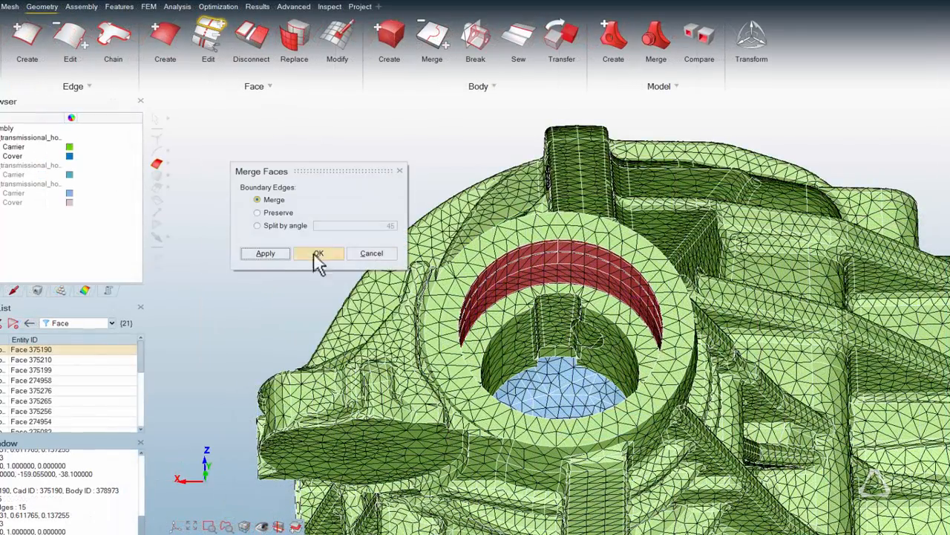
pyautogui.click(269, 255)
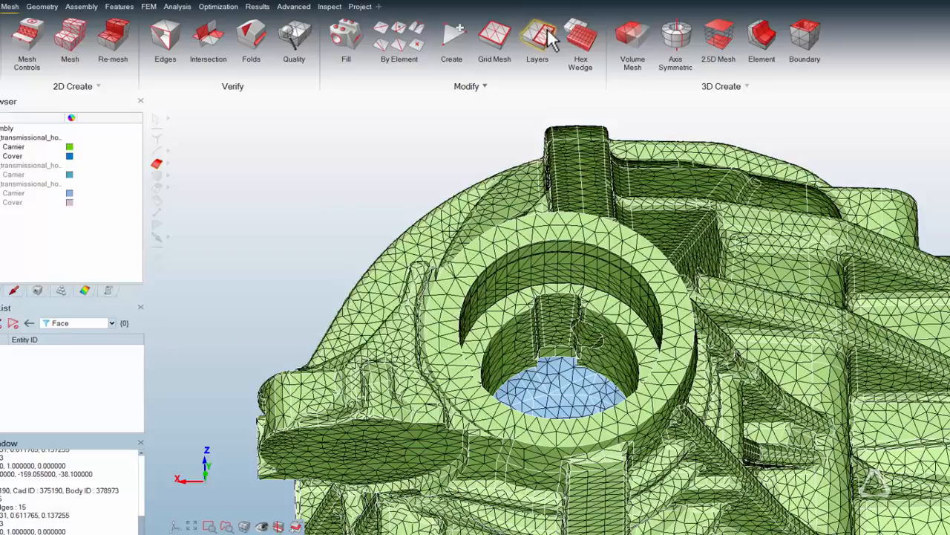
# Change the merged cylindrical bore face to 5 mesh layers.
pyautogui.click(549, 35)
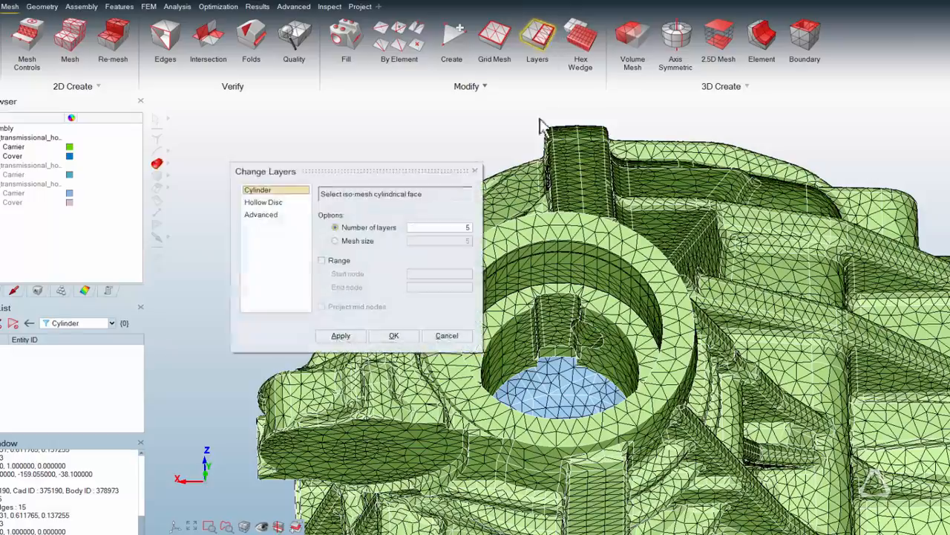
pyautogui.click(558, 255)
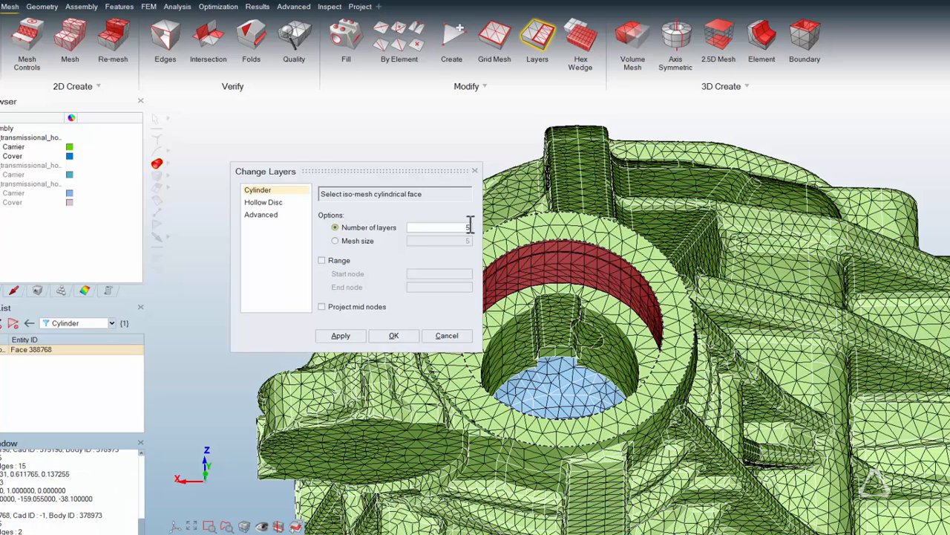
pyautogui.click(361, 335)
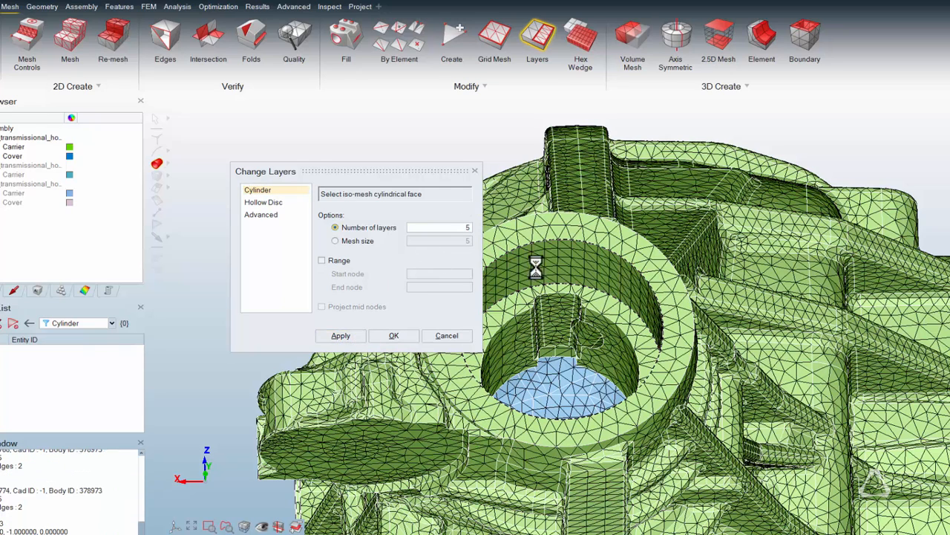
pyautogui.click(475, 172)
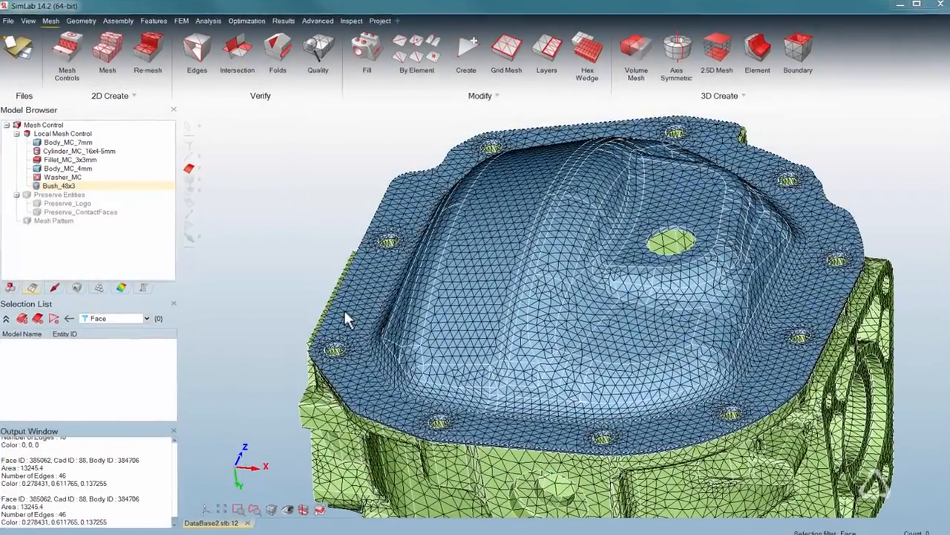
# Select the cover's flange face together with all its adjacent faces.
pyautogui.click(343, 312)
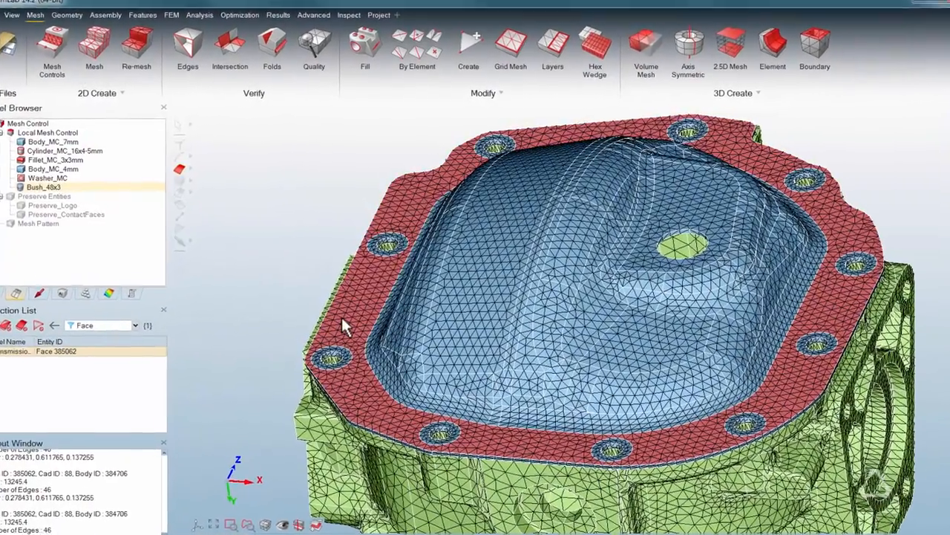
pyautogui.rightClick(341, 315)
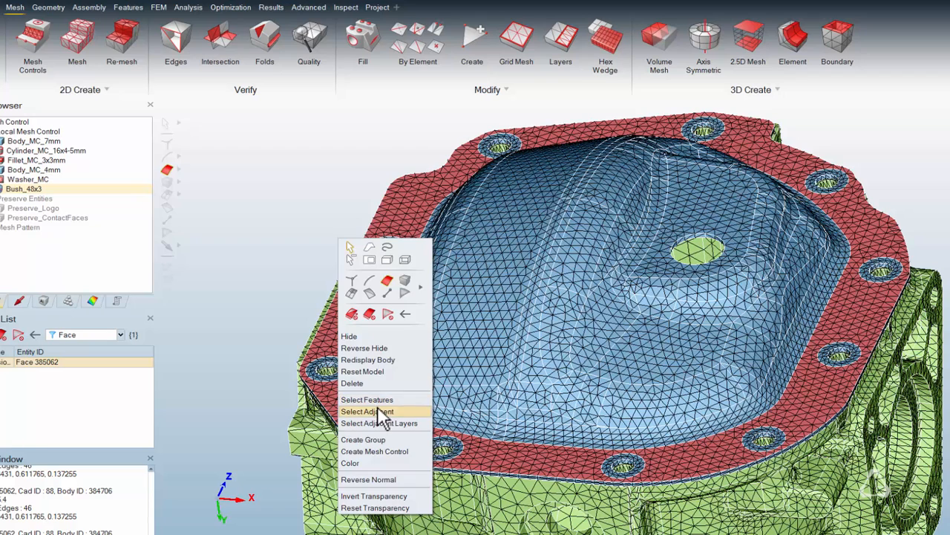
pyautogui.click(377, 411)
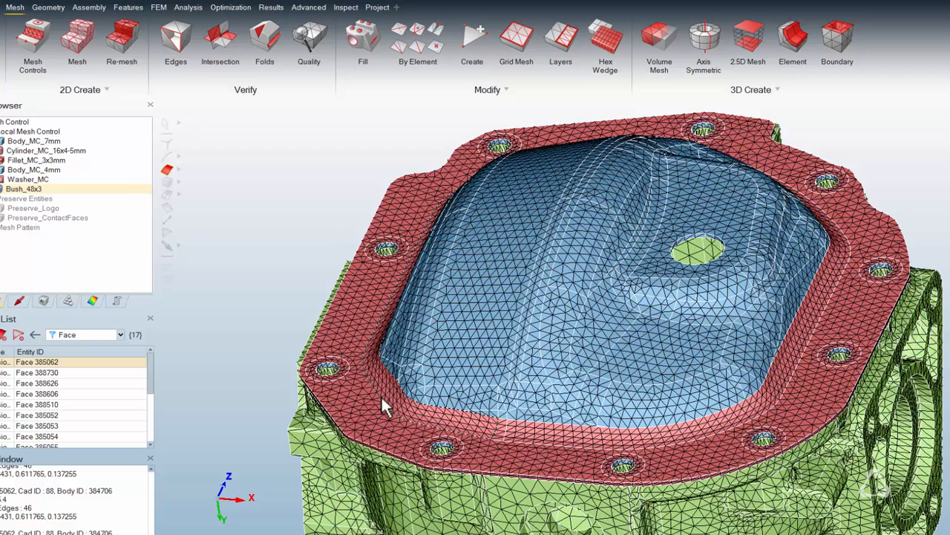
# Create a yellow Volume Layer mesh control named VolumeLayer_2Layers on the selected flange faces, with 2 tet layers.
pyautogui.rightClick(372, 355)
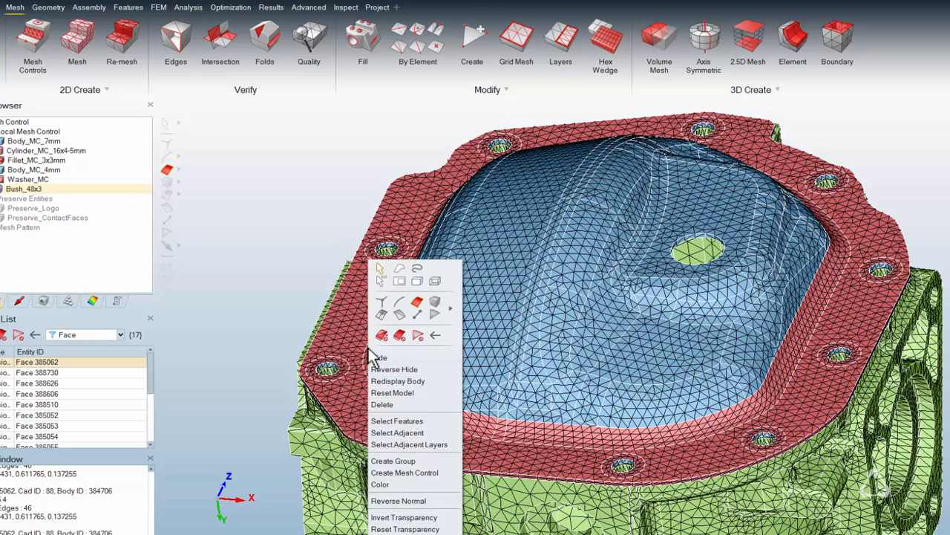
pyautogui.click(404, 472)
pyautogui.click(462, 272)
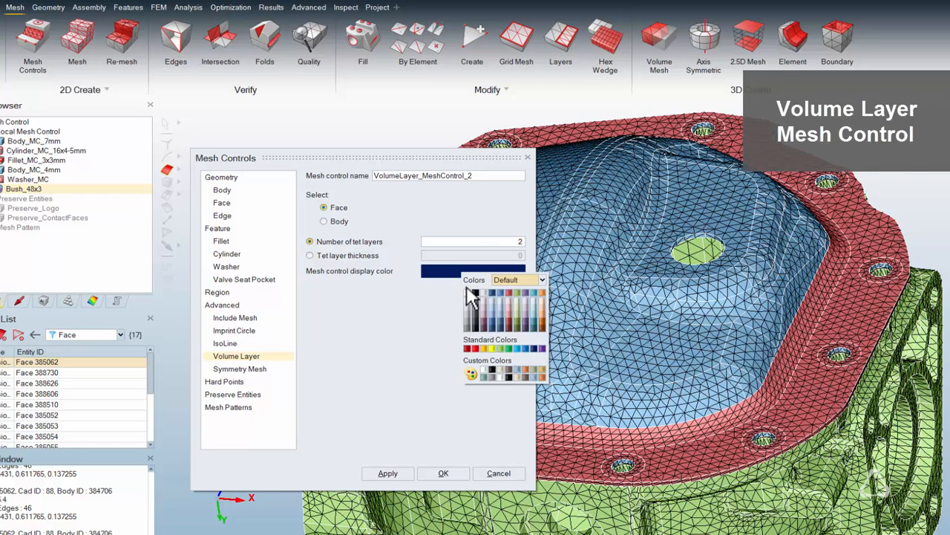
pyautogui.click(491, 348)
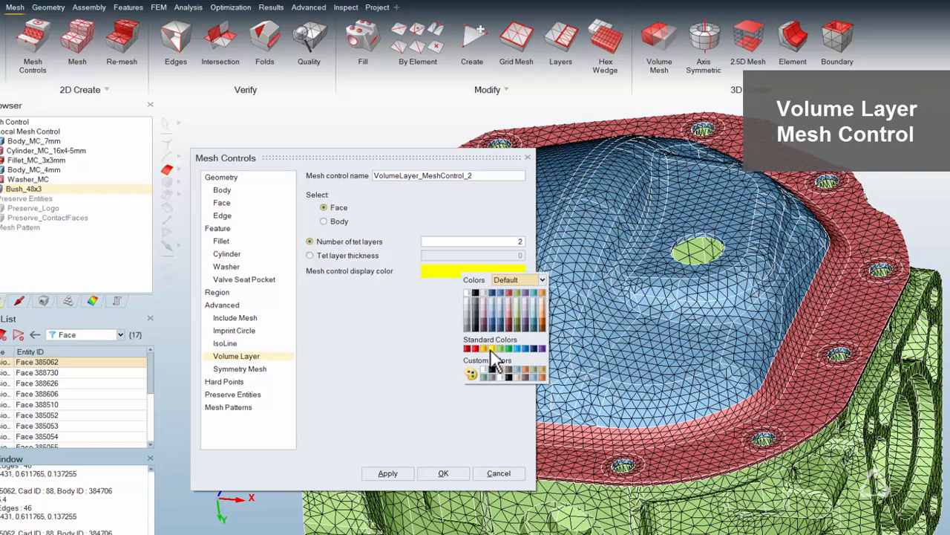
pyautogui.doubleClick(479, 175)
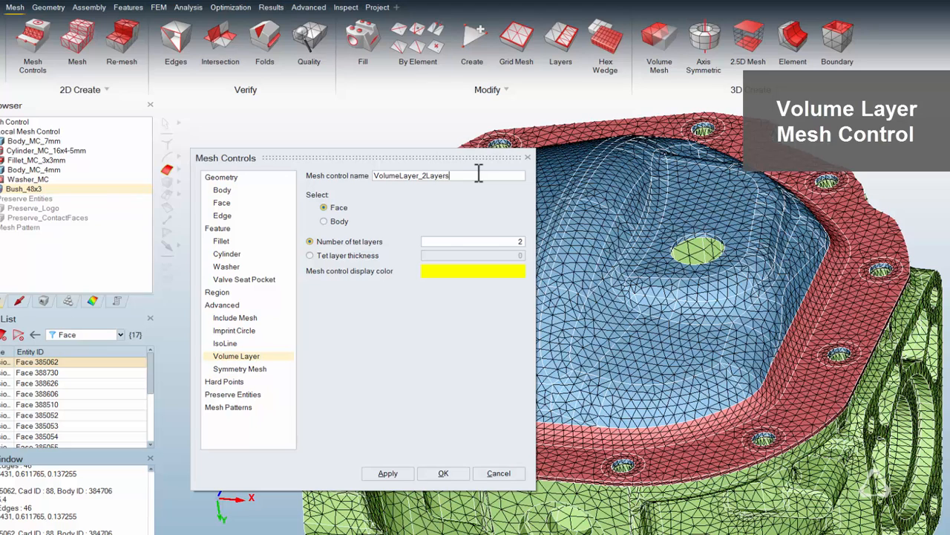
pyautogui.click(388, 473)
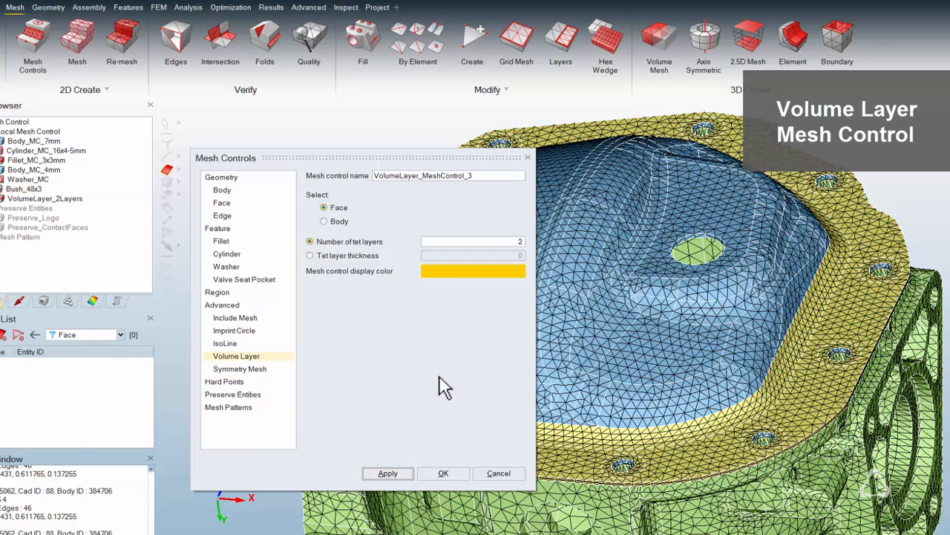
pyautogui.click(528, 158)
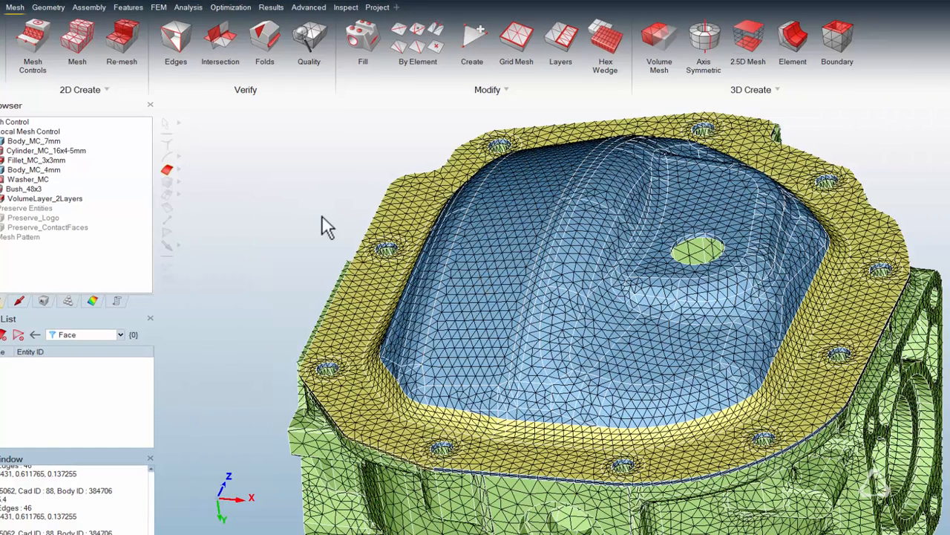
# Volume mesh the Carrier and Cover bodies with TET10 elements, average size 6.5, internal grading 1.6, keeping Stretch and Jacobian-Normalized as quality criteria.
pyautogui.click(659, 38)
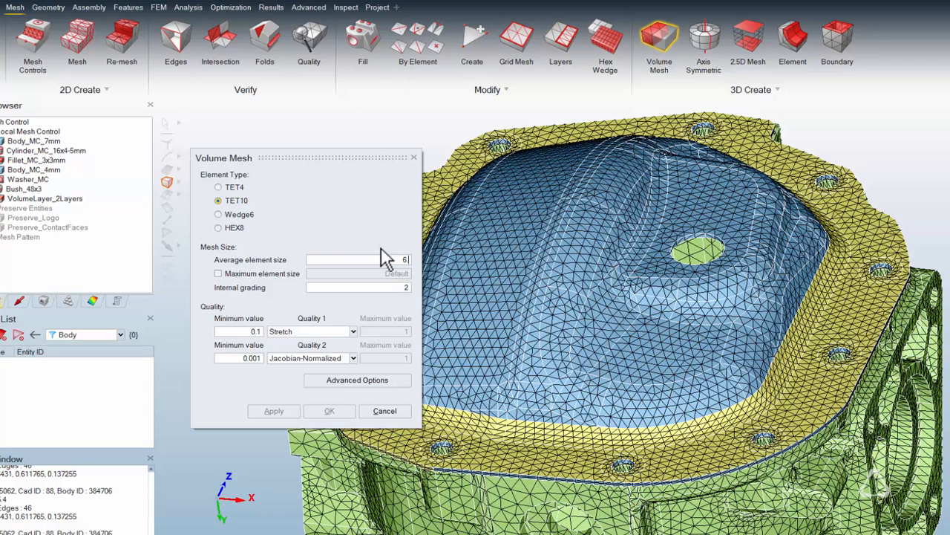
pyautogui.click(495, 289)
pyautogui.click(493, 471)
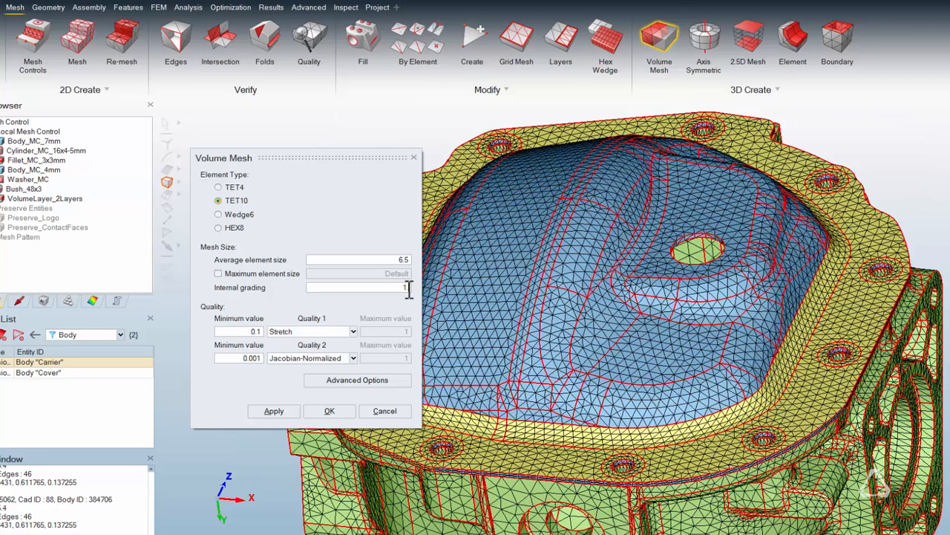
pyautogui.click(353, 358)
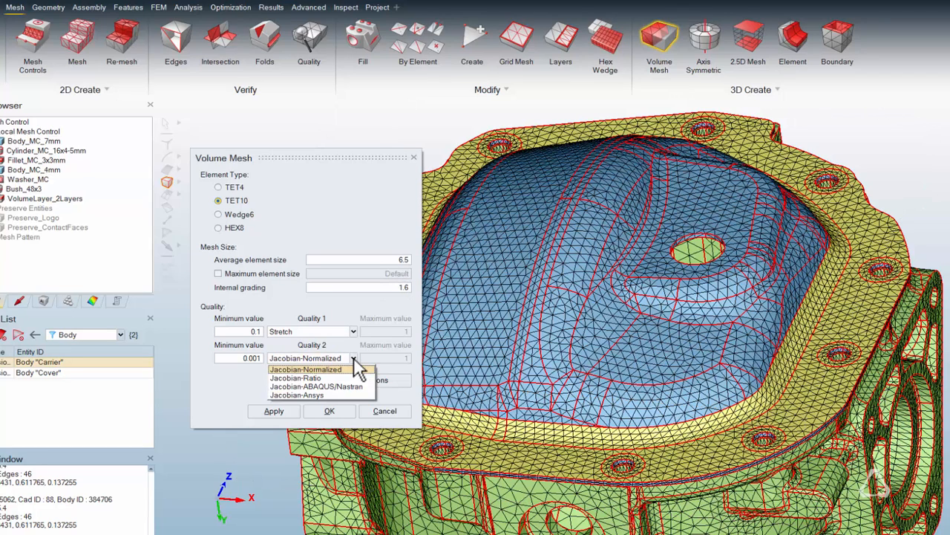
pyautogui.click(355, 331)
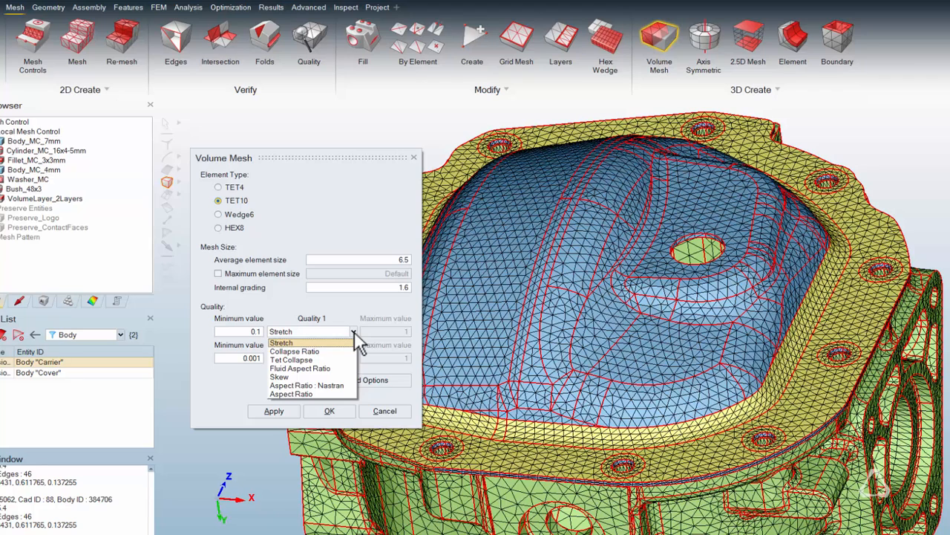
pyautogui.click(273, 411)
pyautogui.click(273, 411)
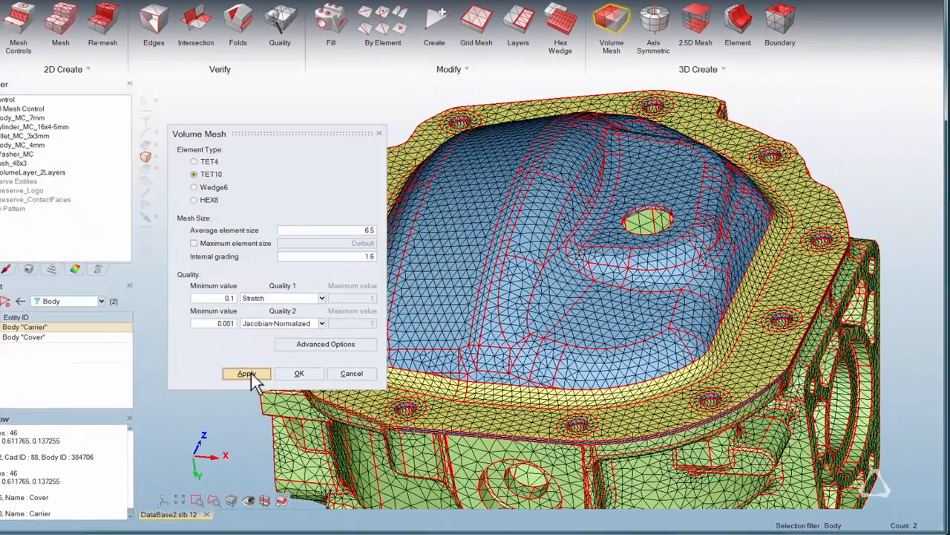
# Section the meshed assembly and examine the tet layers through the cover flange and its base fillet.
pyautogui.click(264, 500)
pyautogui.moveTo(634, 435); pyautogui.dragTo(591, 418, button='middle')
pyautogui.moveTo(454, 358); pyautogui.dragTo(443, 301, button='middle')
pyautogui.scroll(4, 423, 261)
pyautogui.scroll(3, 397, 248)
pyautogui.moveTo(395, 234); pyautogui.dragTo(410, 282, button='middle')
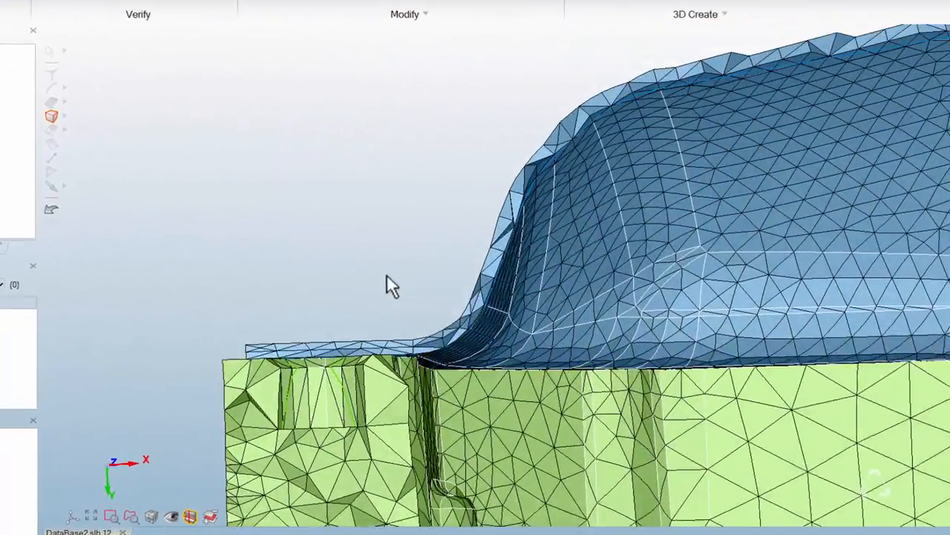
pyautogui.moveTo(483, 341); pyautogui.dragTo(529, 355, button='middle')
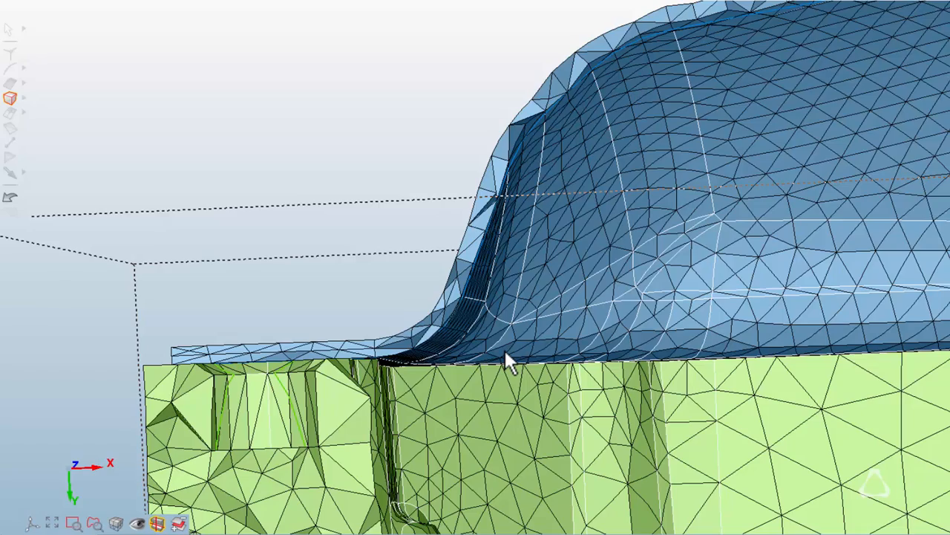
pyautogui.press('F8')
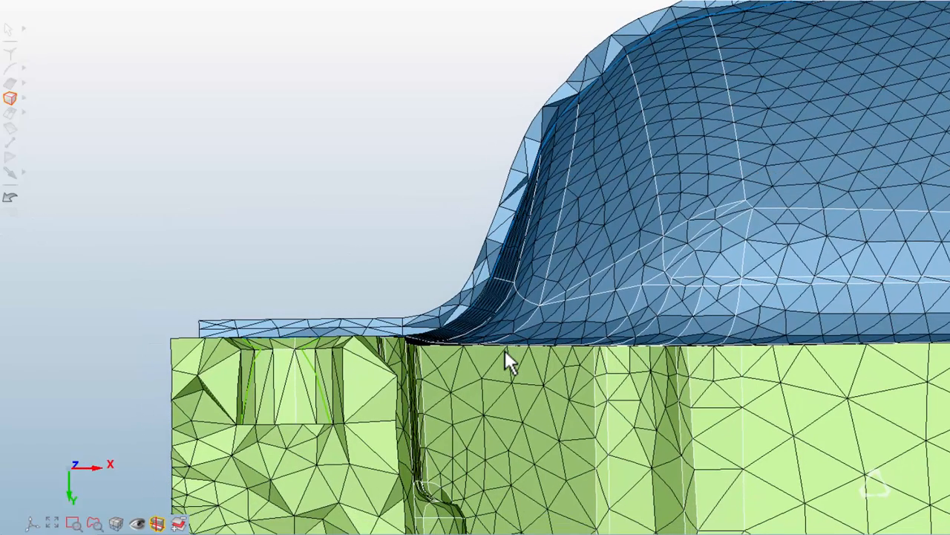
pyautogui.press('f')
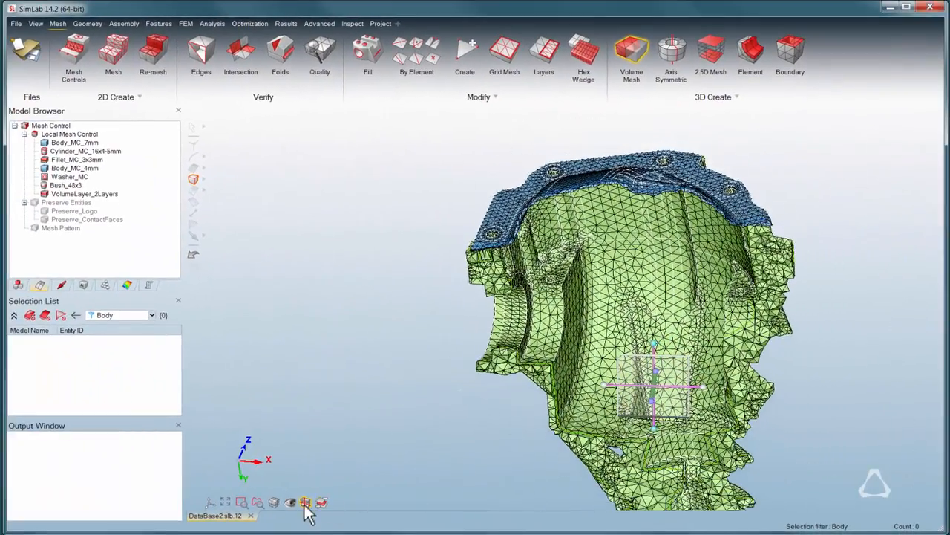
# Turn off the section view and inspect the node and element properties of the volume-meshed transmission model.
pyautogui.click(305, 503)
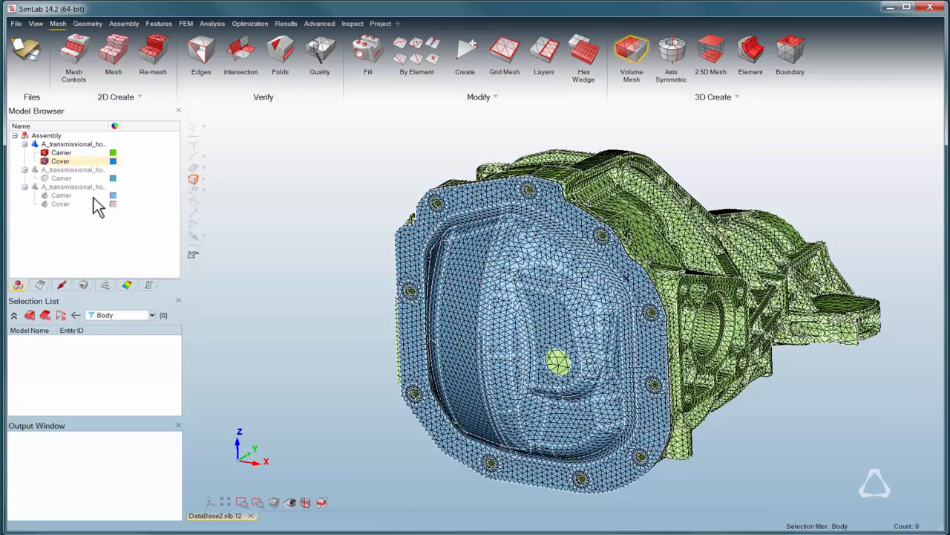
pyautogui.rightClick(72, 144)
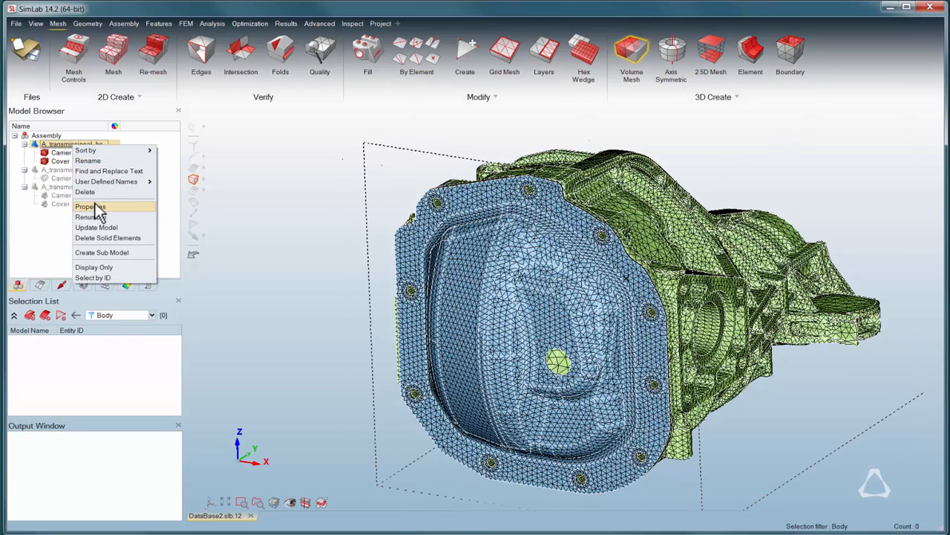
pyautogui.click(93, 206)
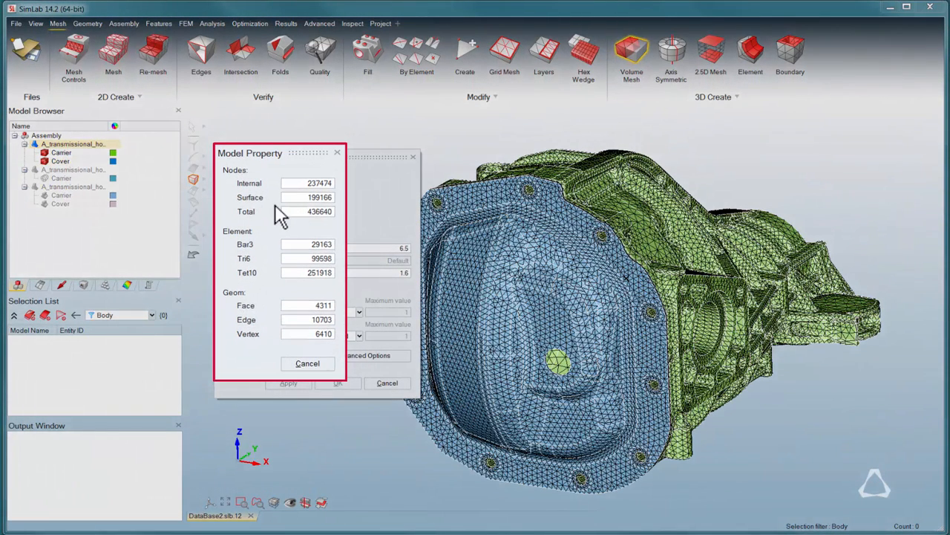
pyautogui.click(337, 152)
pyautogui.click(413, 156)
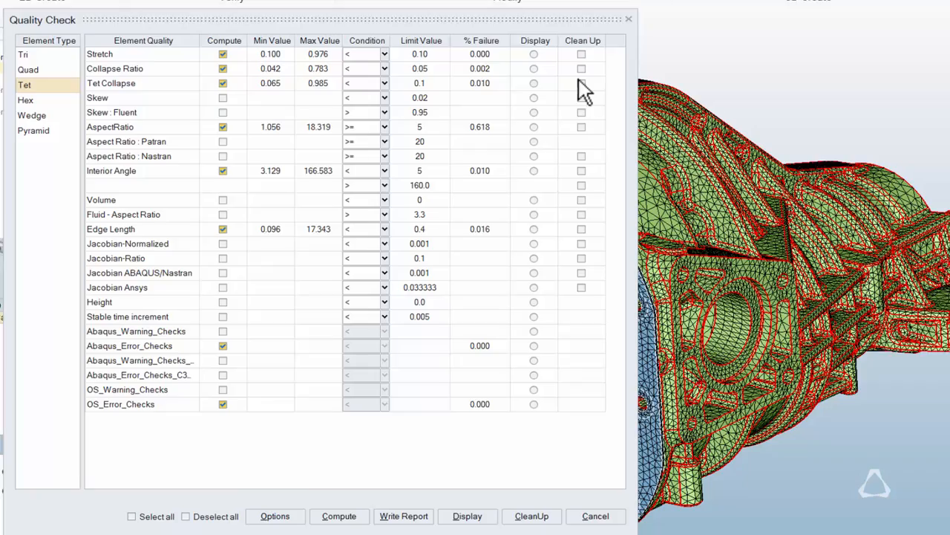
# Clean up the tet elements that fail the Tet Collapse quality criterion with the 0.1 limit.
pyautogui.click(581, 83)
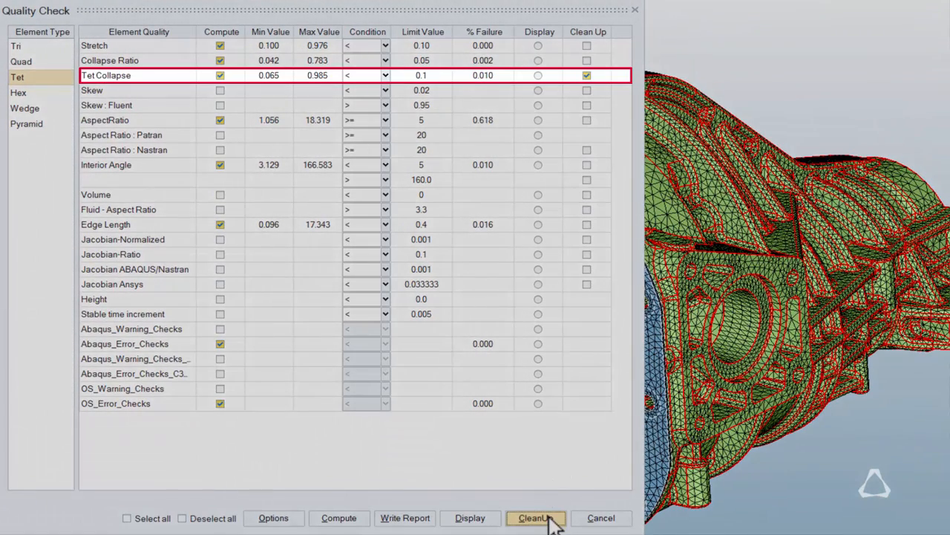
pyautogui.click(550, 519)
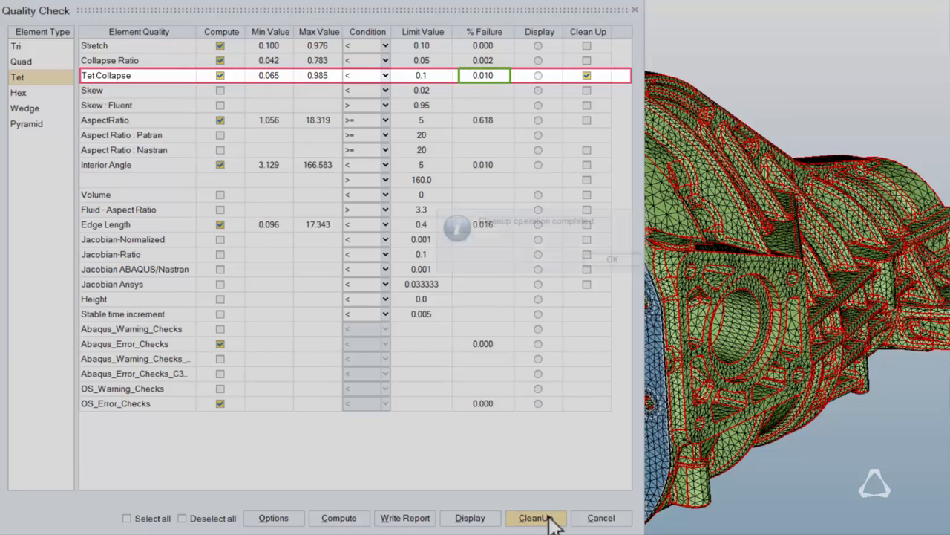
pyautogui.click(614, 260)
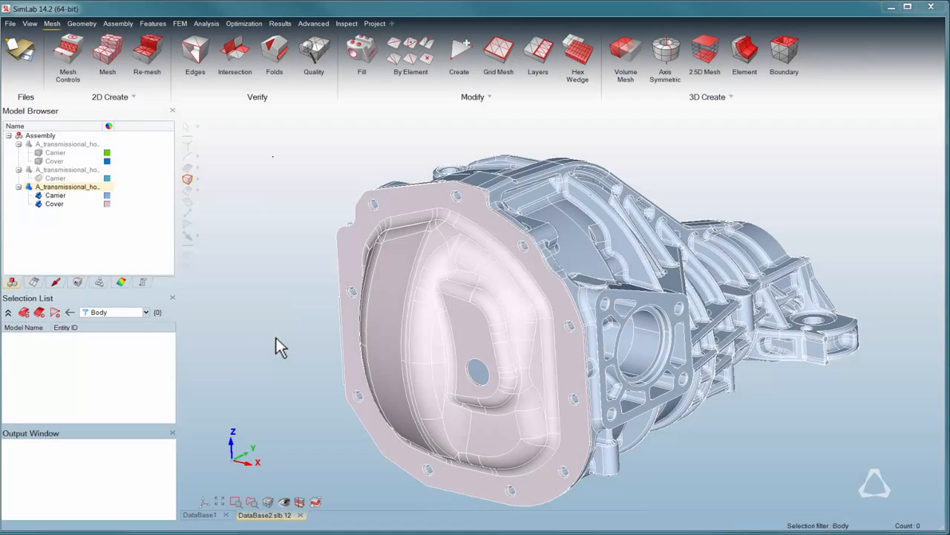
# Review the mesh control export types, including Face color and Body/Group name, and close the options without exporting.
pyautogui.click(36, 284)
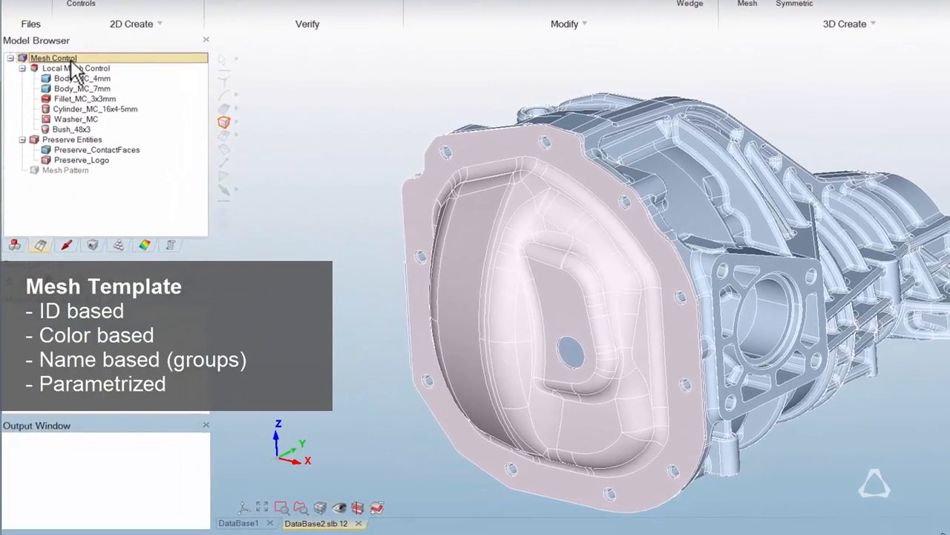
pyautogui.rightClick(60, 129)
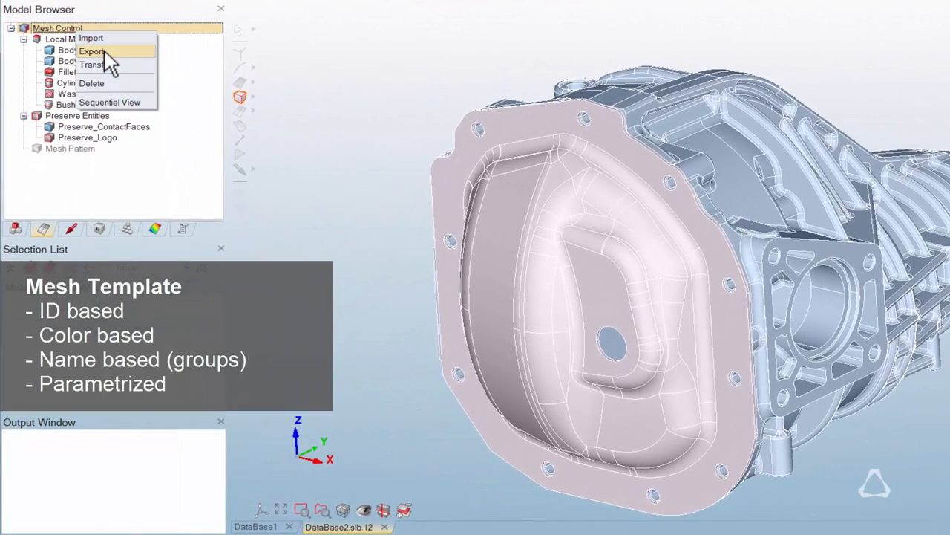
pyautogui.click(105, 52)
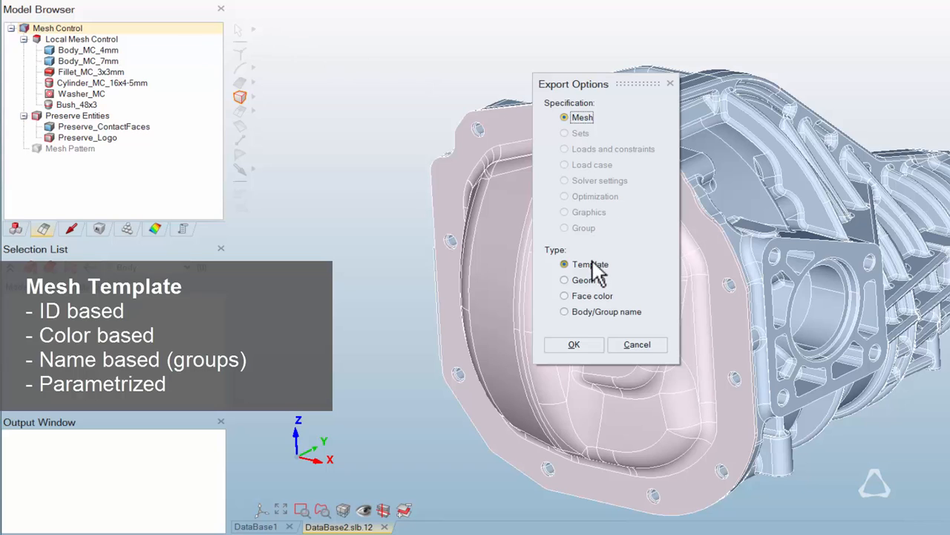
pyautogui.click(564, 297)
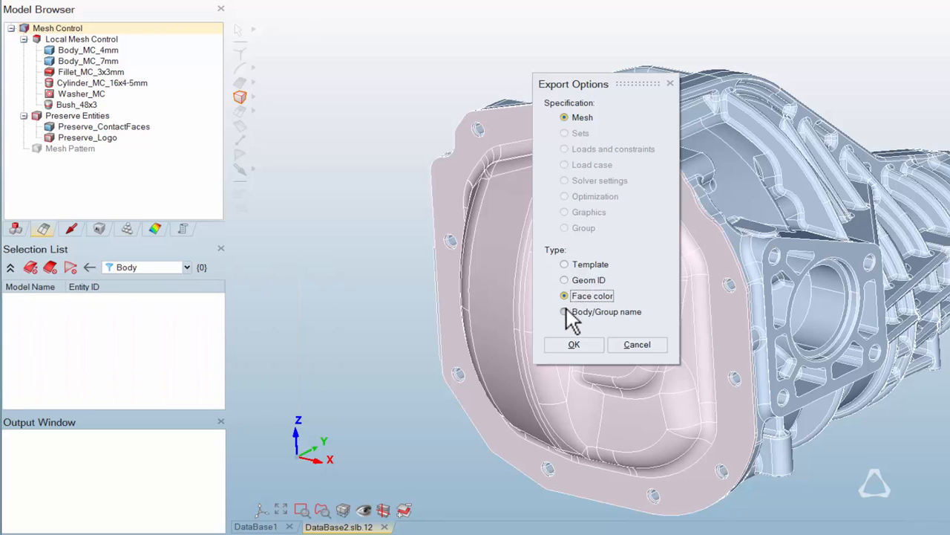
pyautogui.click(564, 311)
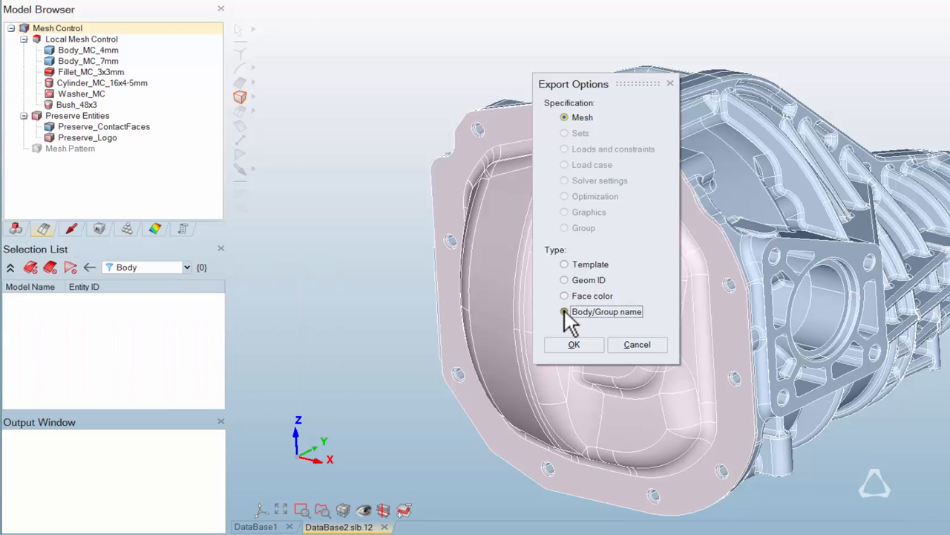
pyautogui.click(669, 82)
# Examine the LogoFaces, BoltHoles, SpecialFillets and ContactFaces face groups and the BoltEdges edge group, and return to the full CAD model.
pyautogui.click(127, 228)
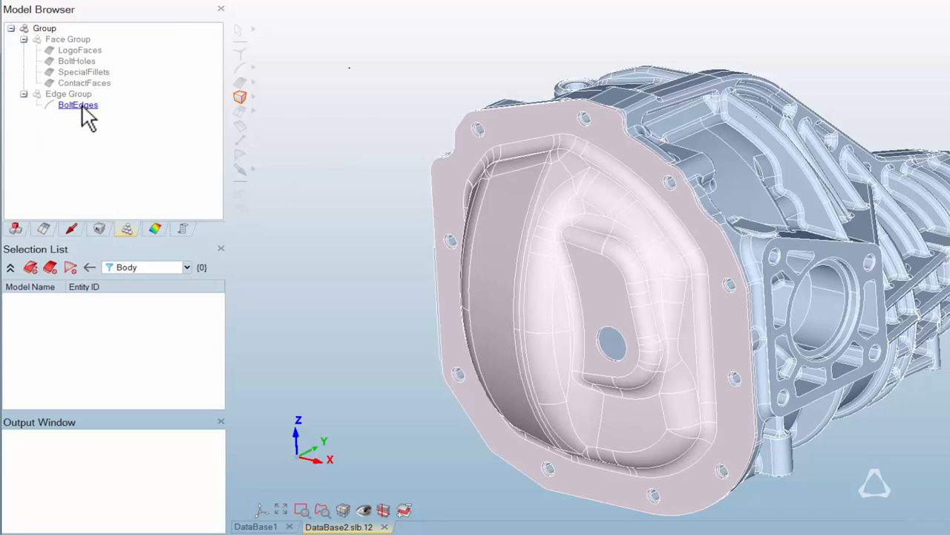
pyautogui.click(51, 49)
pyautogui.click(49, 61)
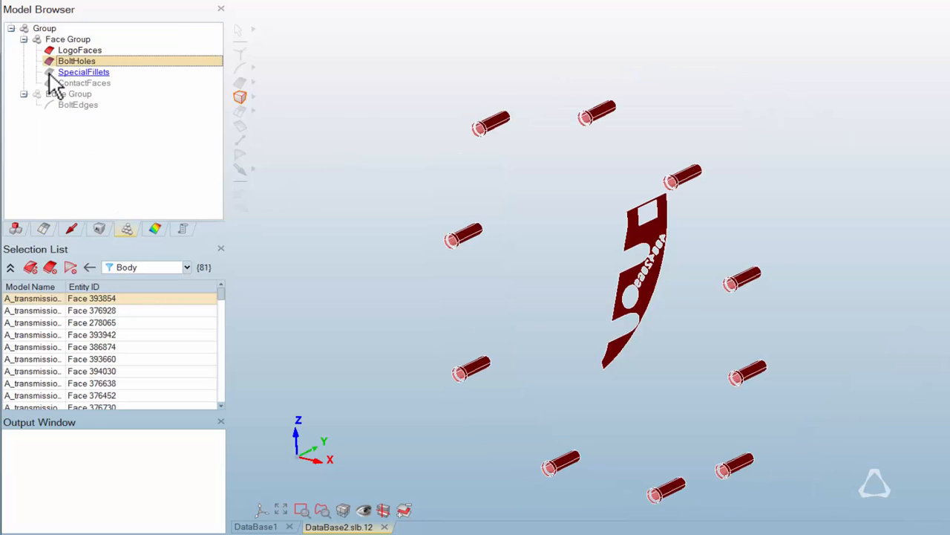
pyautogui.click(49, 72)
pyautogui.click(49, 83)
pyautogui.click(49, 104)
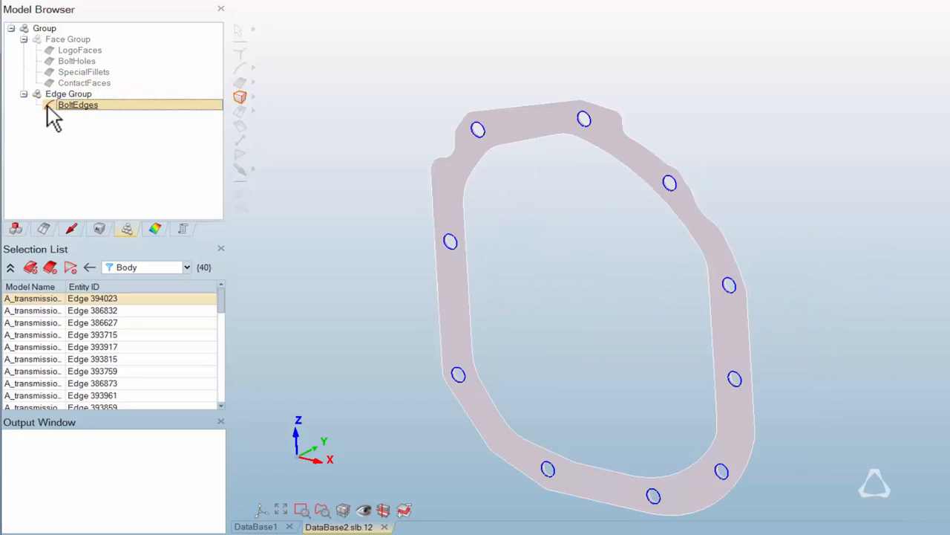
pyautogui.click(397, 148)
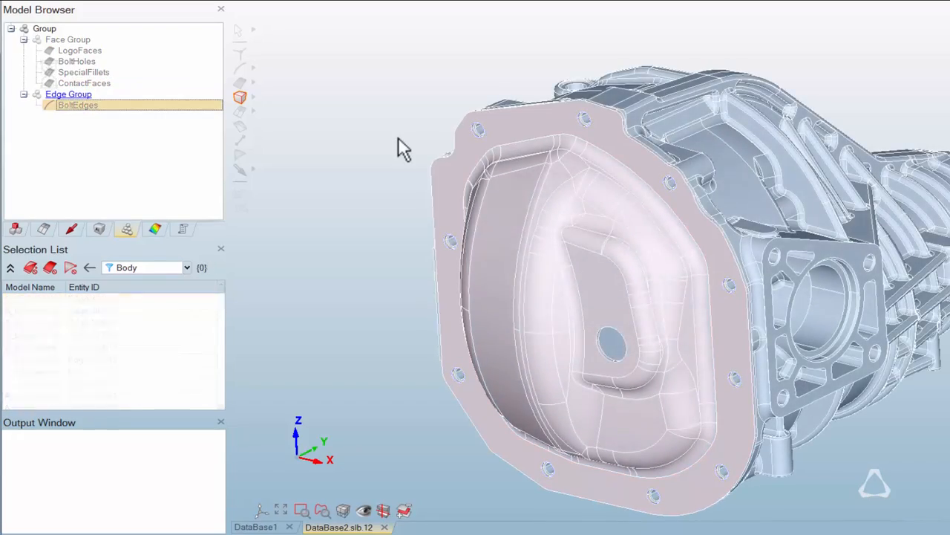